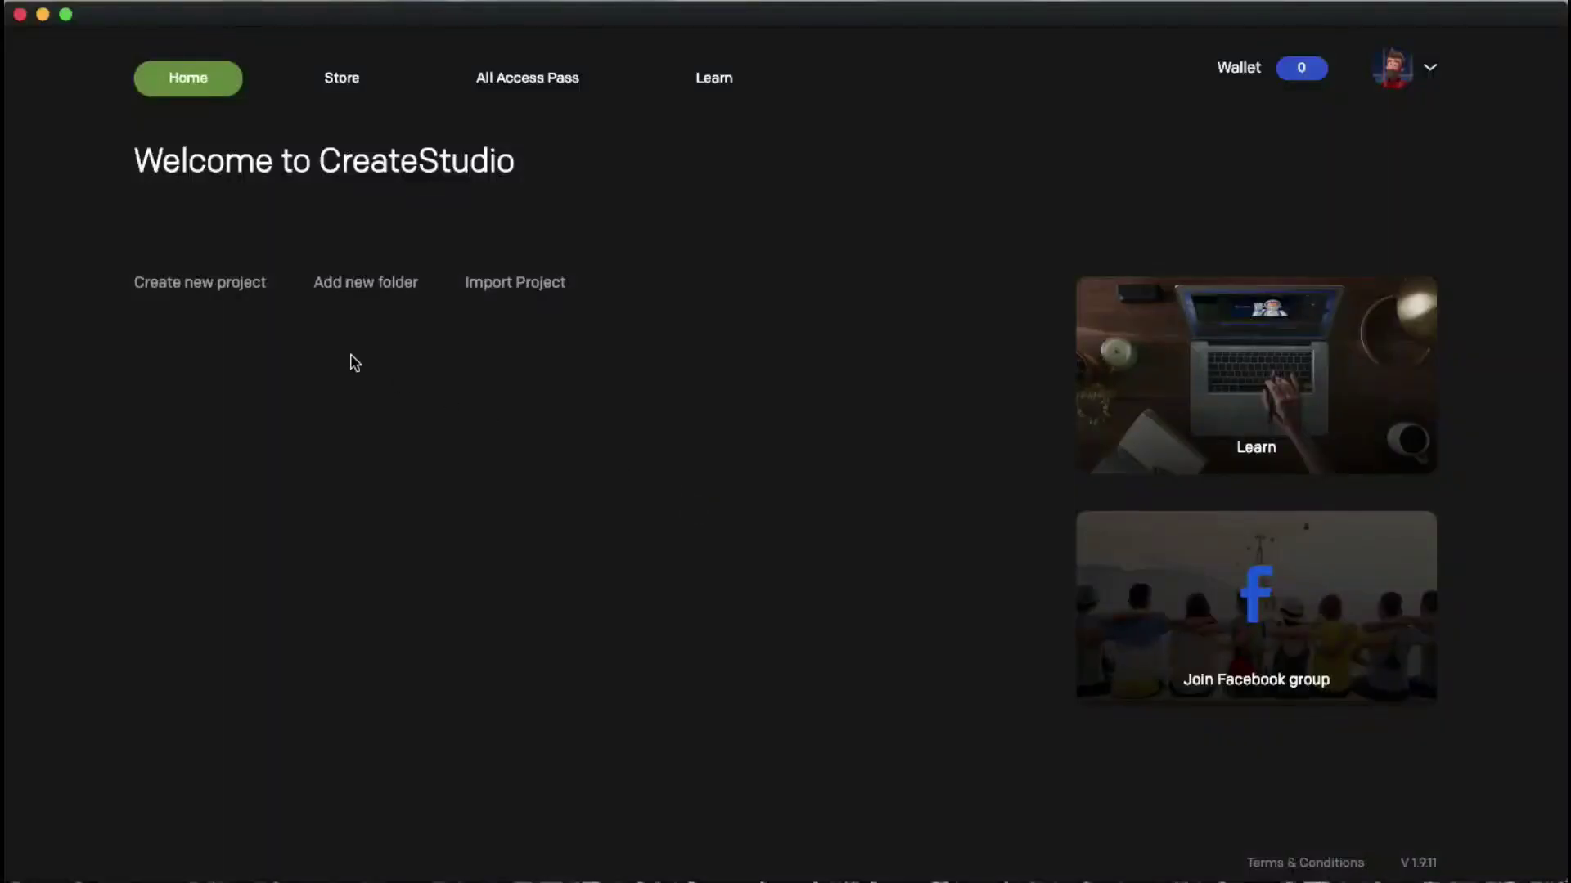
# Step: Create a new project named "white board" with the 1080p HD preset and a white background
pyautogui.click(226, 286)
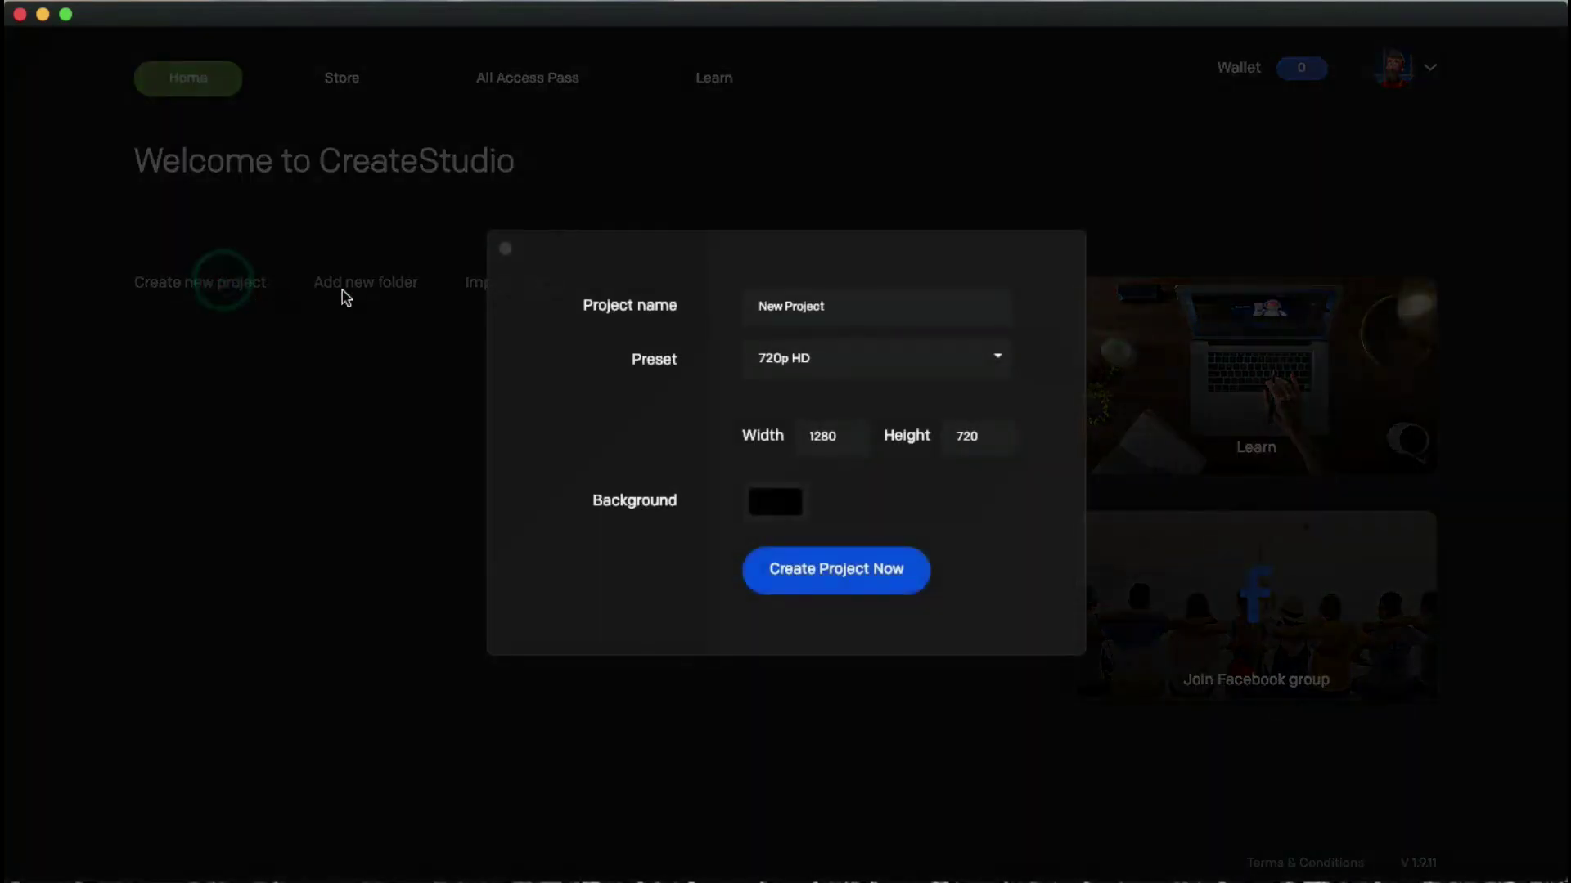
pyautogui.moveTo(826, 308); pyautogui.dragTo(742, 308)
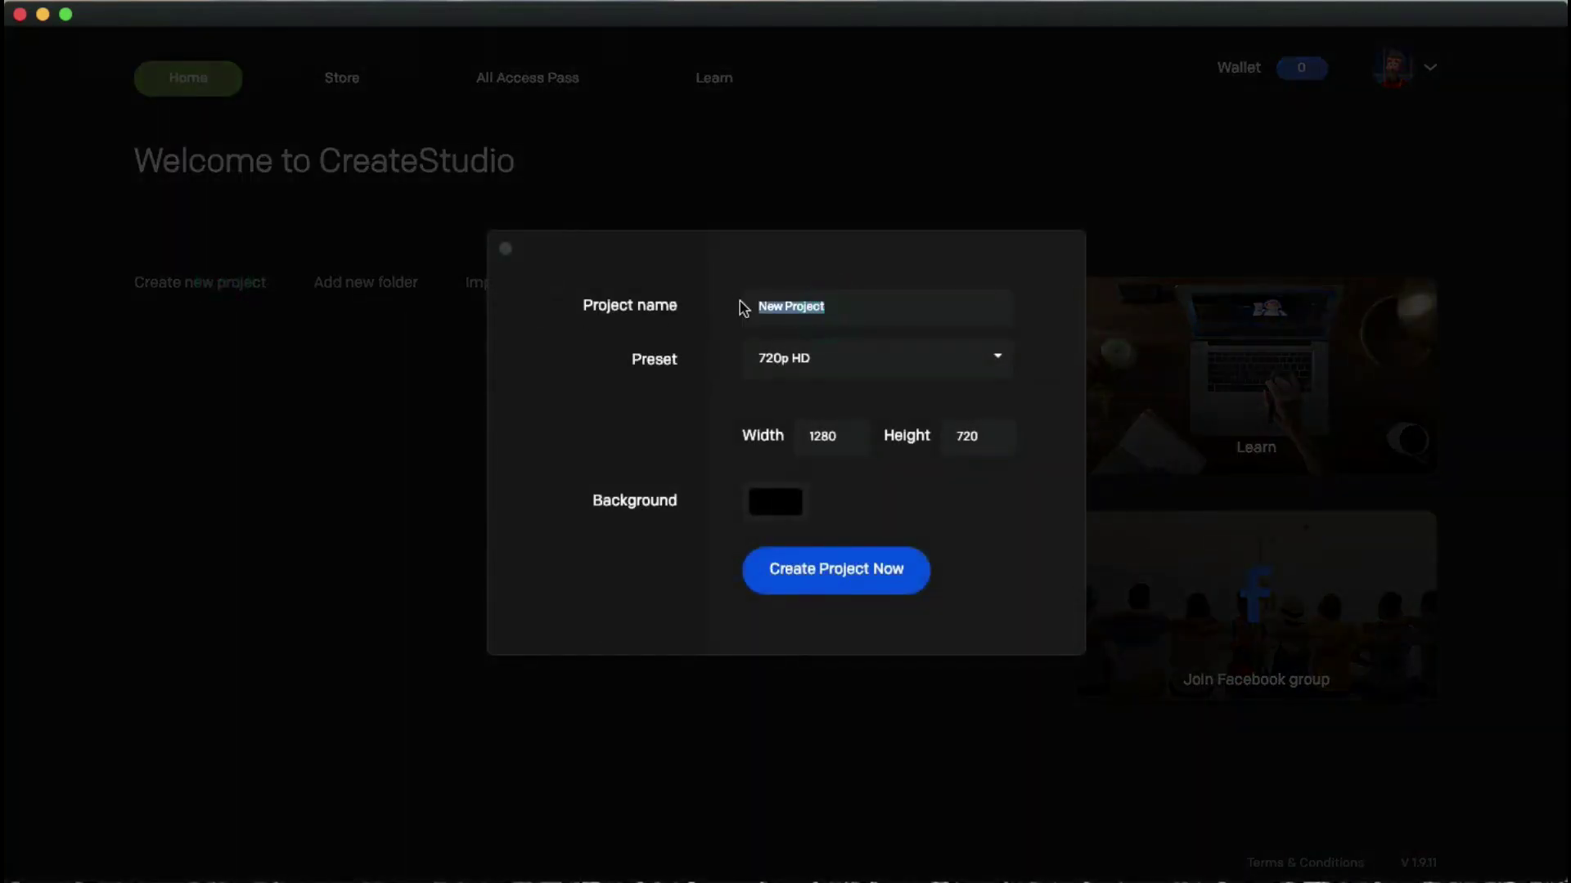
pyautogui.write('white board')
pyautogui.click(865, 357)
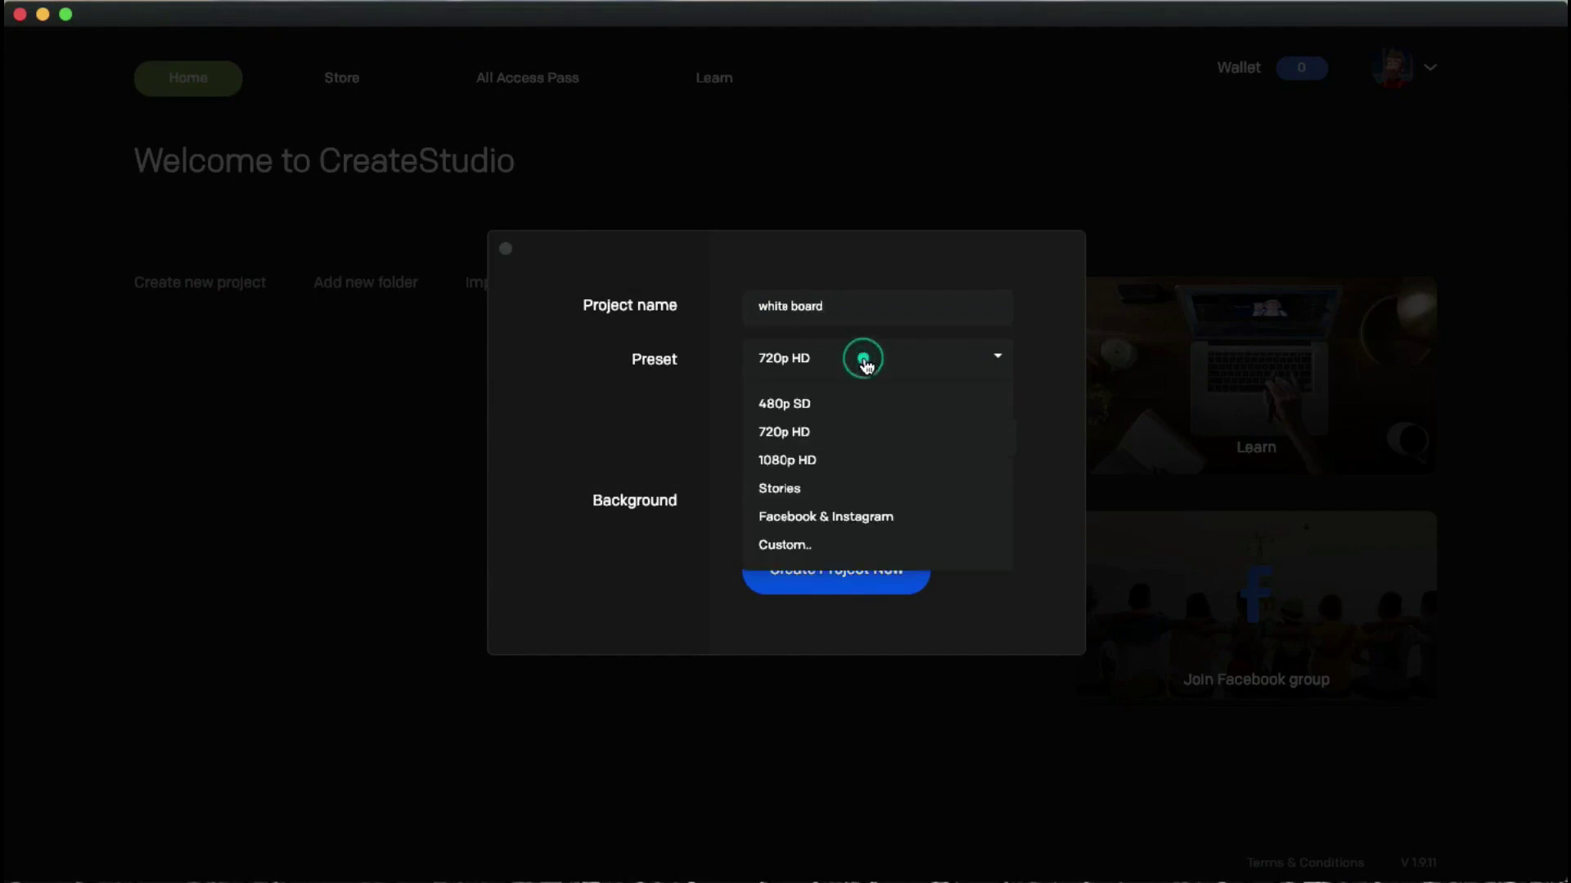
pyautogui.click(853, 460)
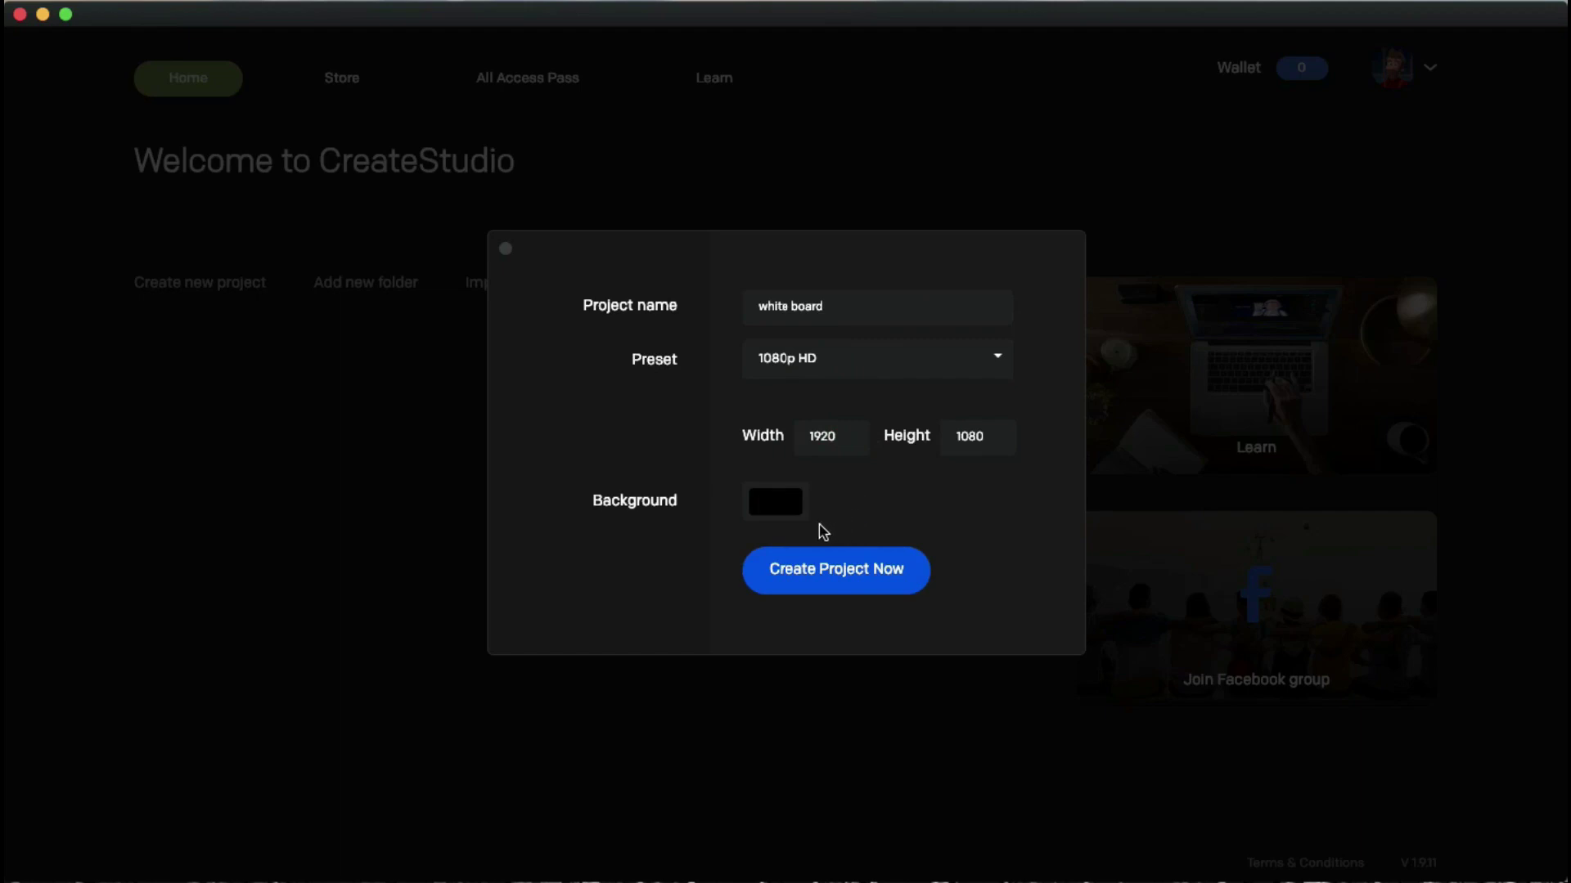
pyautogui.click(784, 507)
pyautogui.moveTo(768, 397); pyautogui.dragTo(759, 299)
pyautogui.click(724, 509)
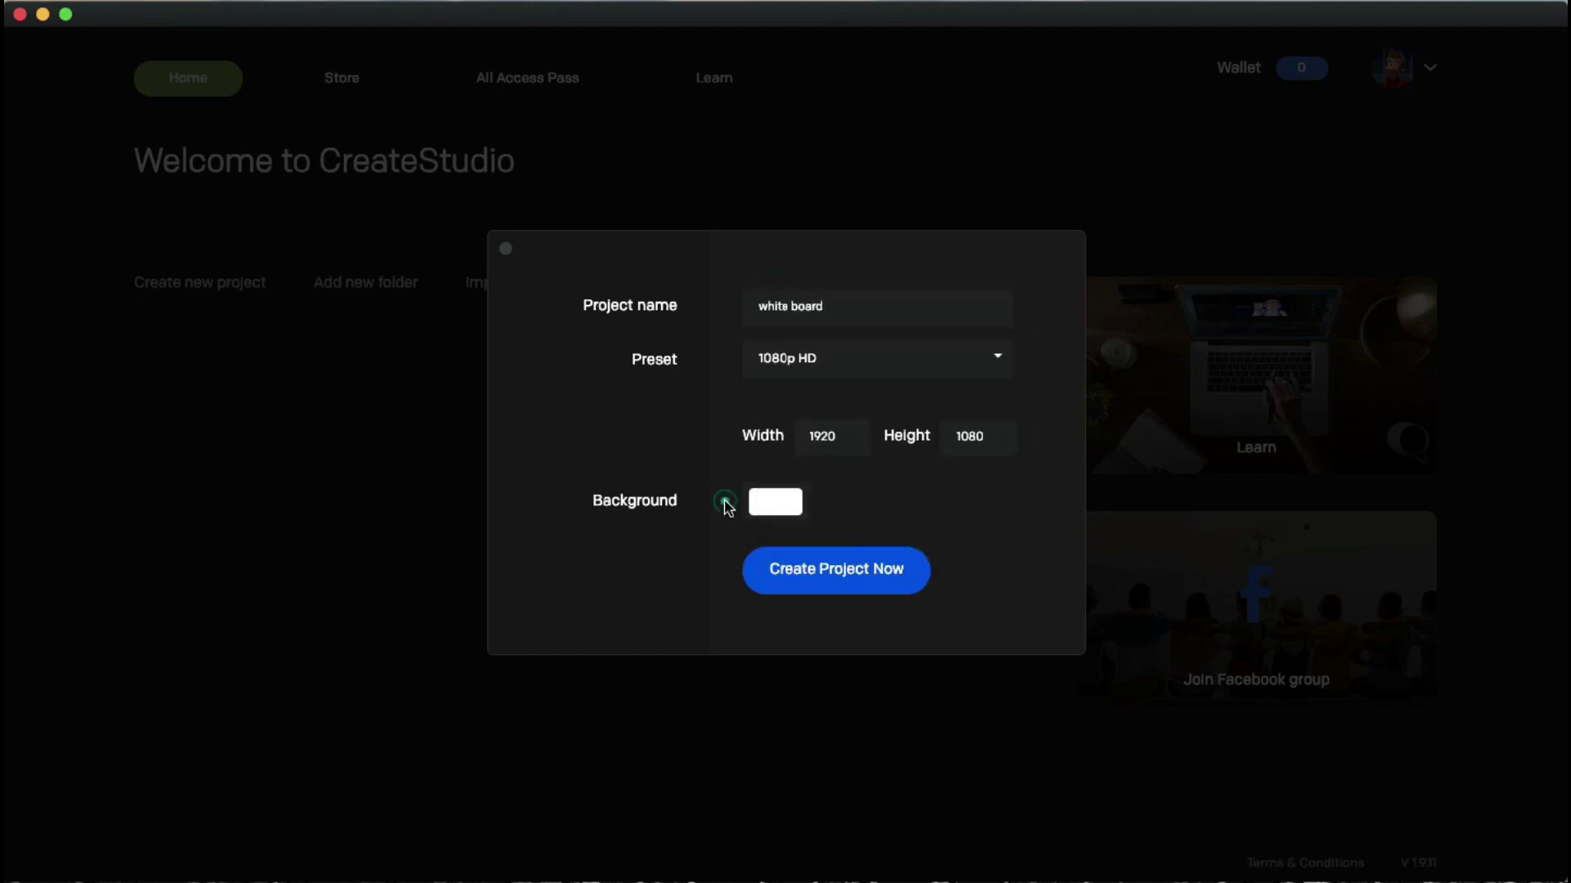
pyautogui.click(813, 572)
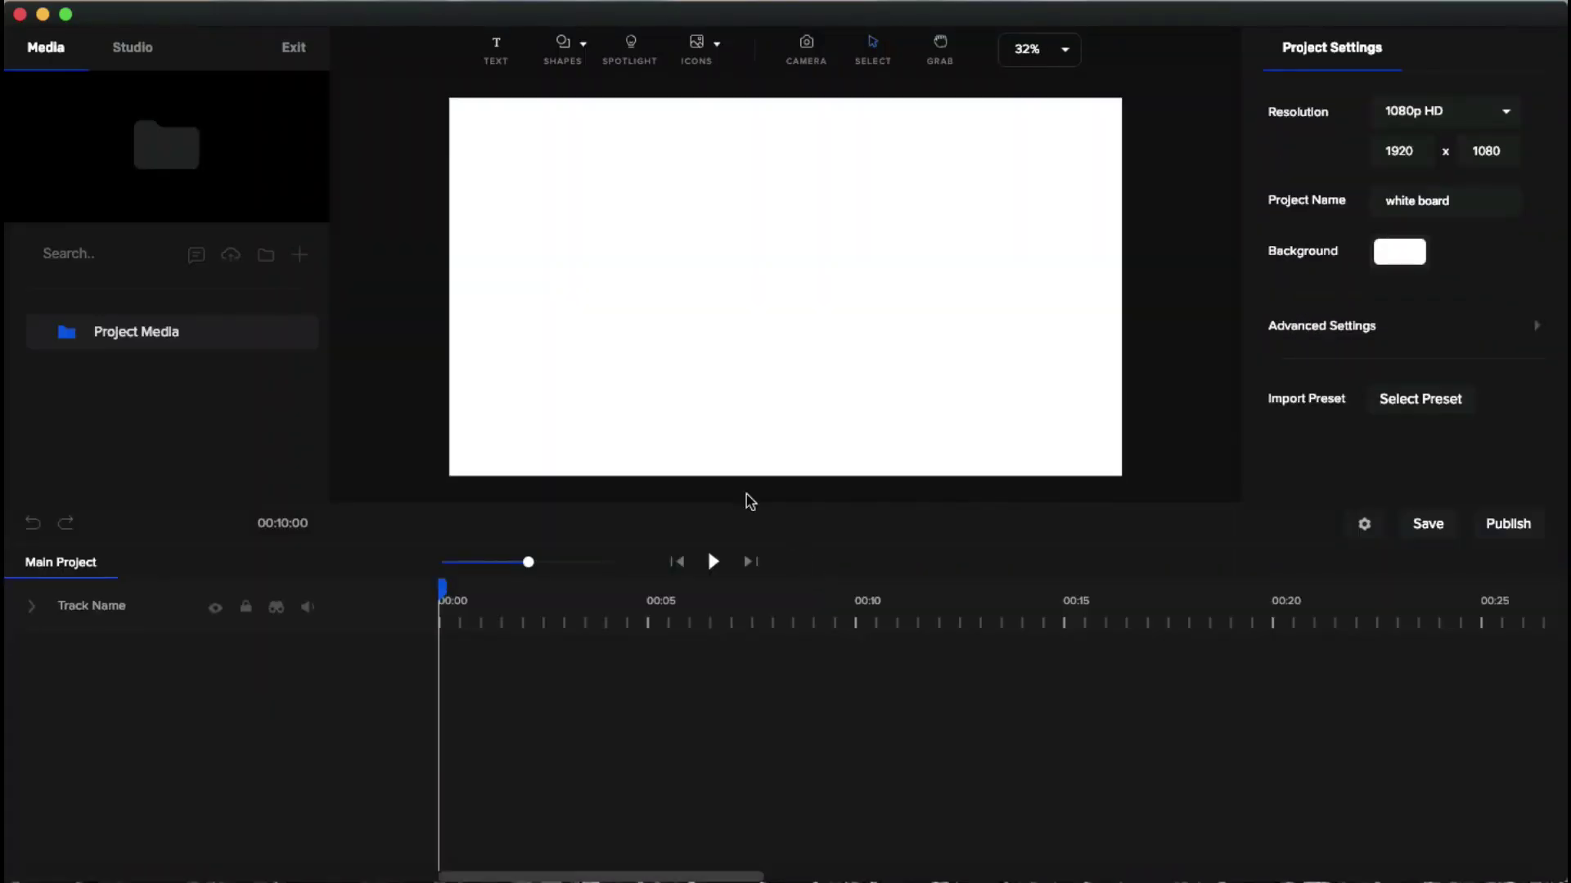
# Step: Enlarge the preview area and look at the media import file chooser without importing anything
pyautogui.moveTo(746, 501); pyautogui.dragTo(747, 524)
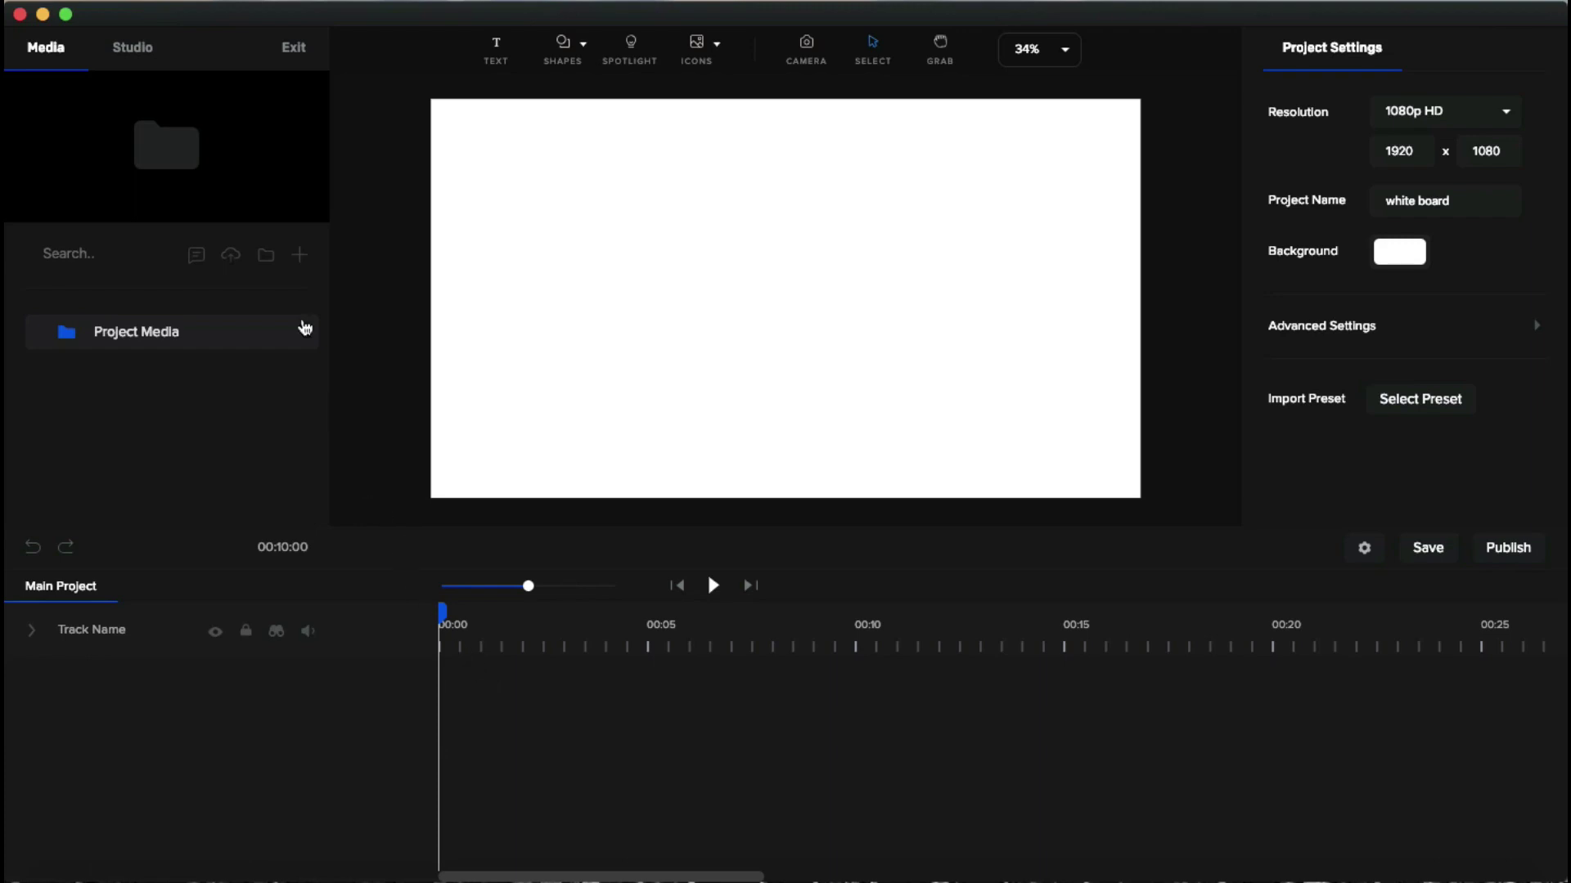
pyautogui.click(301, 258)
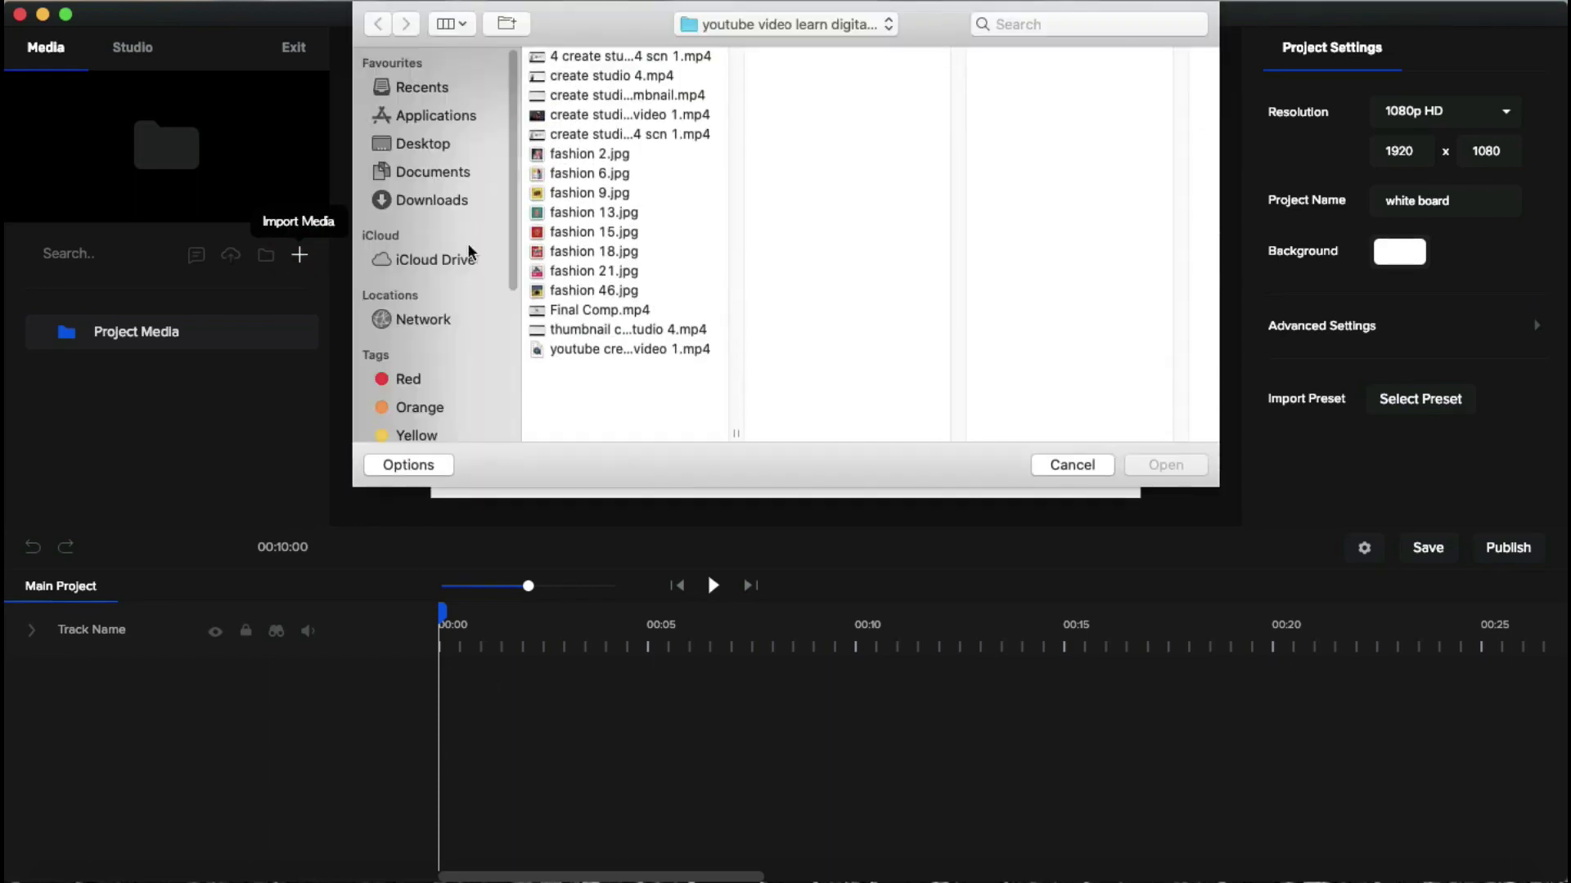
pyautogui.click(1049, 466)
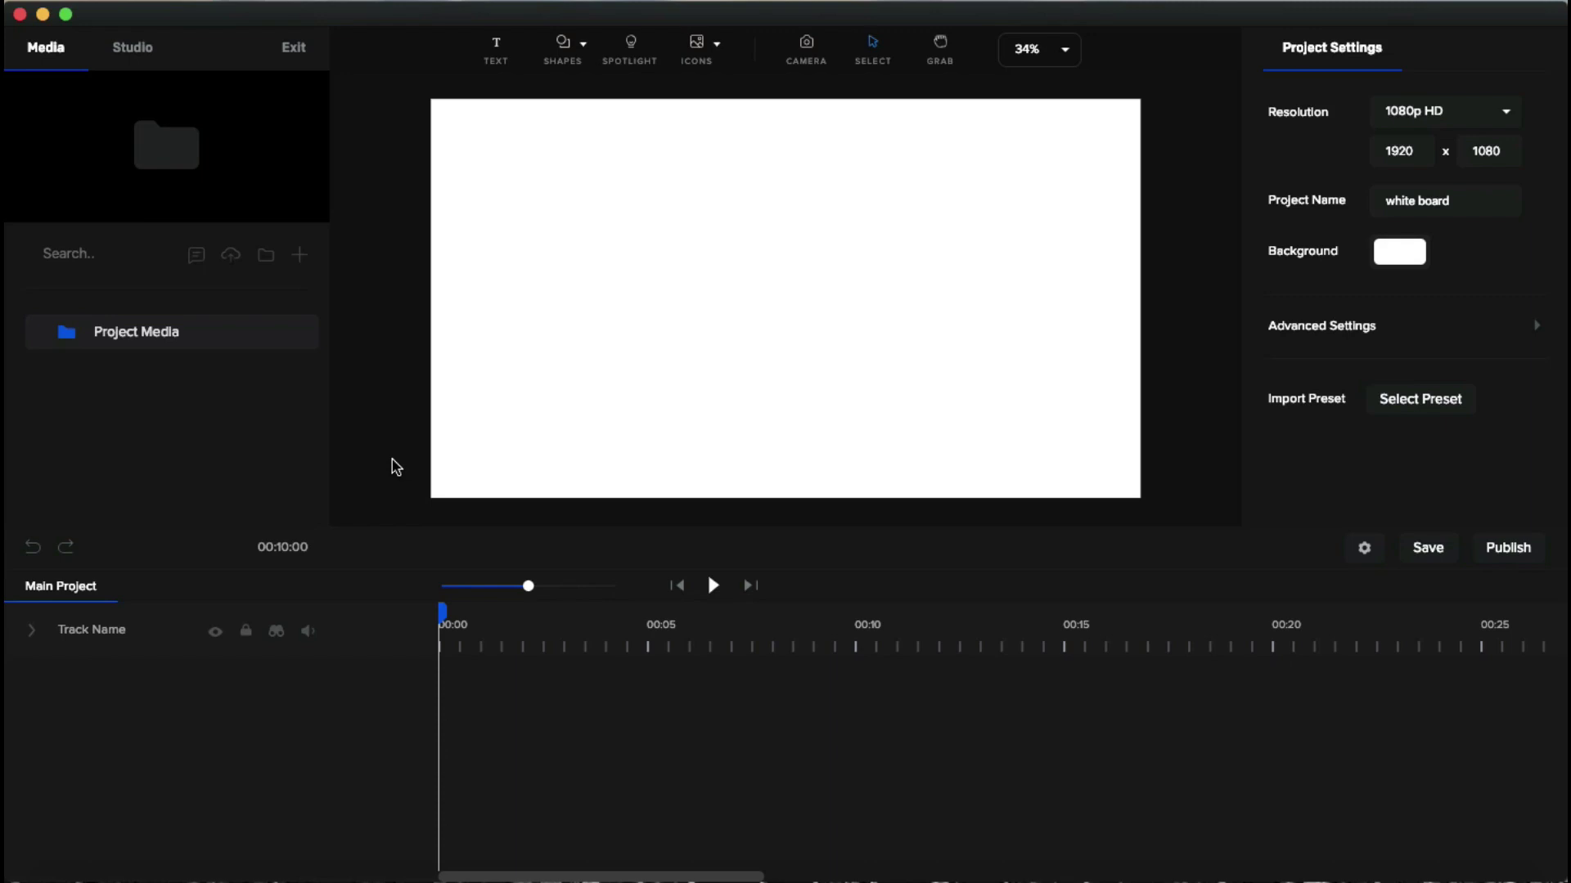
# Step: Open the Text to Speech tool and clear the placeholder script text
pyautogui.click(198, 256)
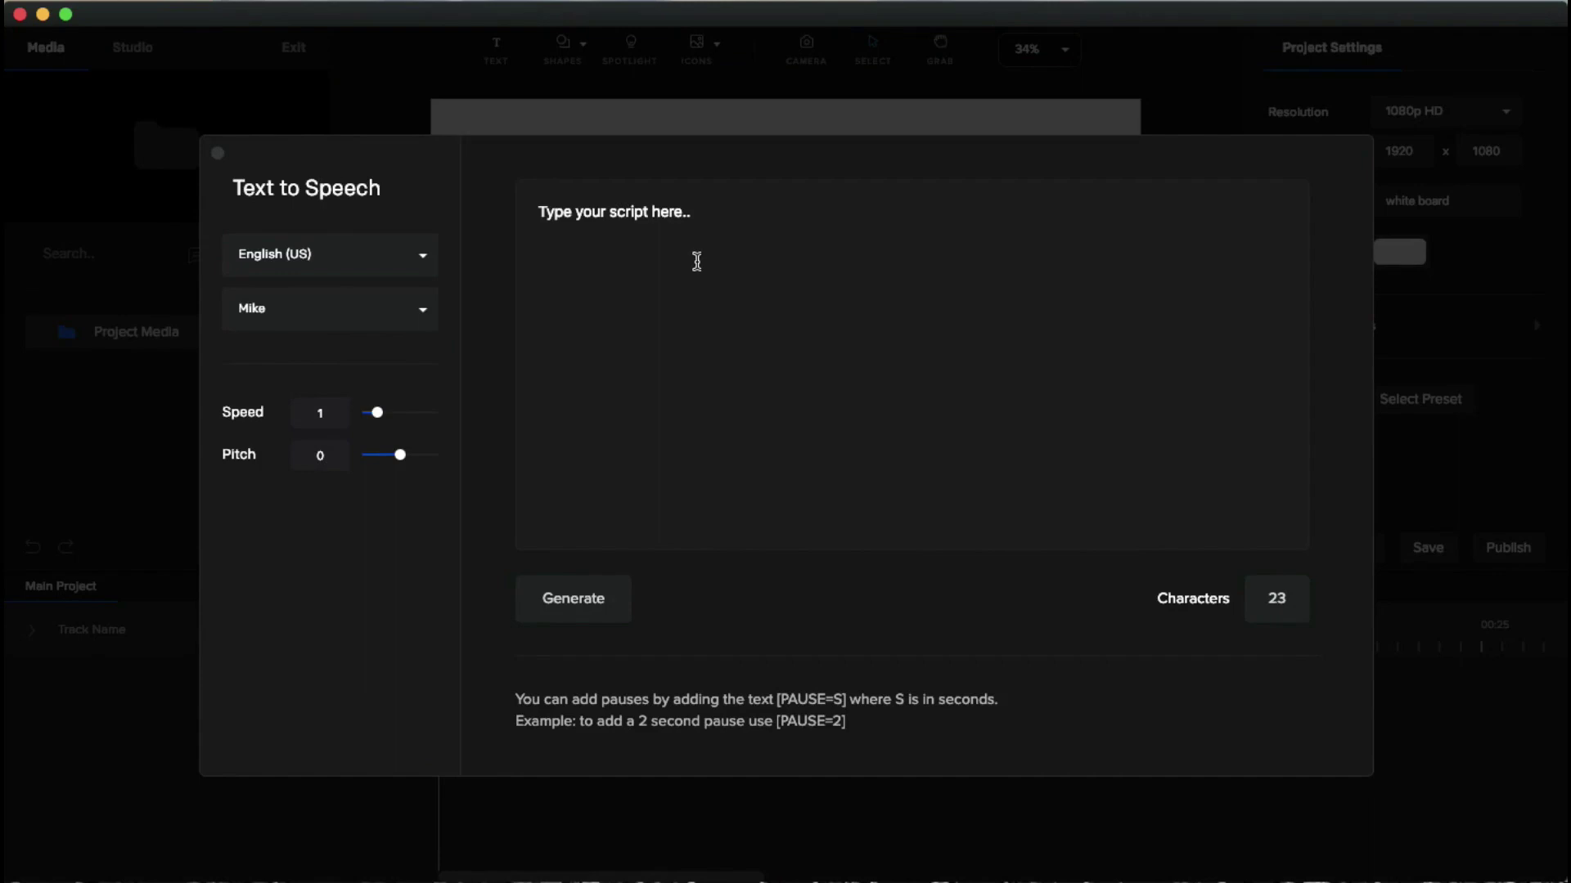
pyautogui.click(698, 216)
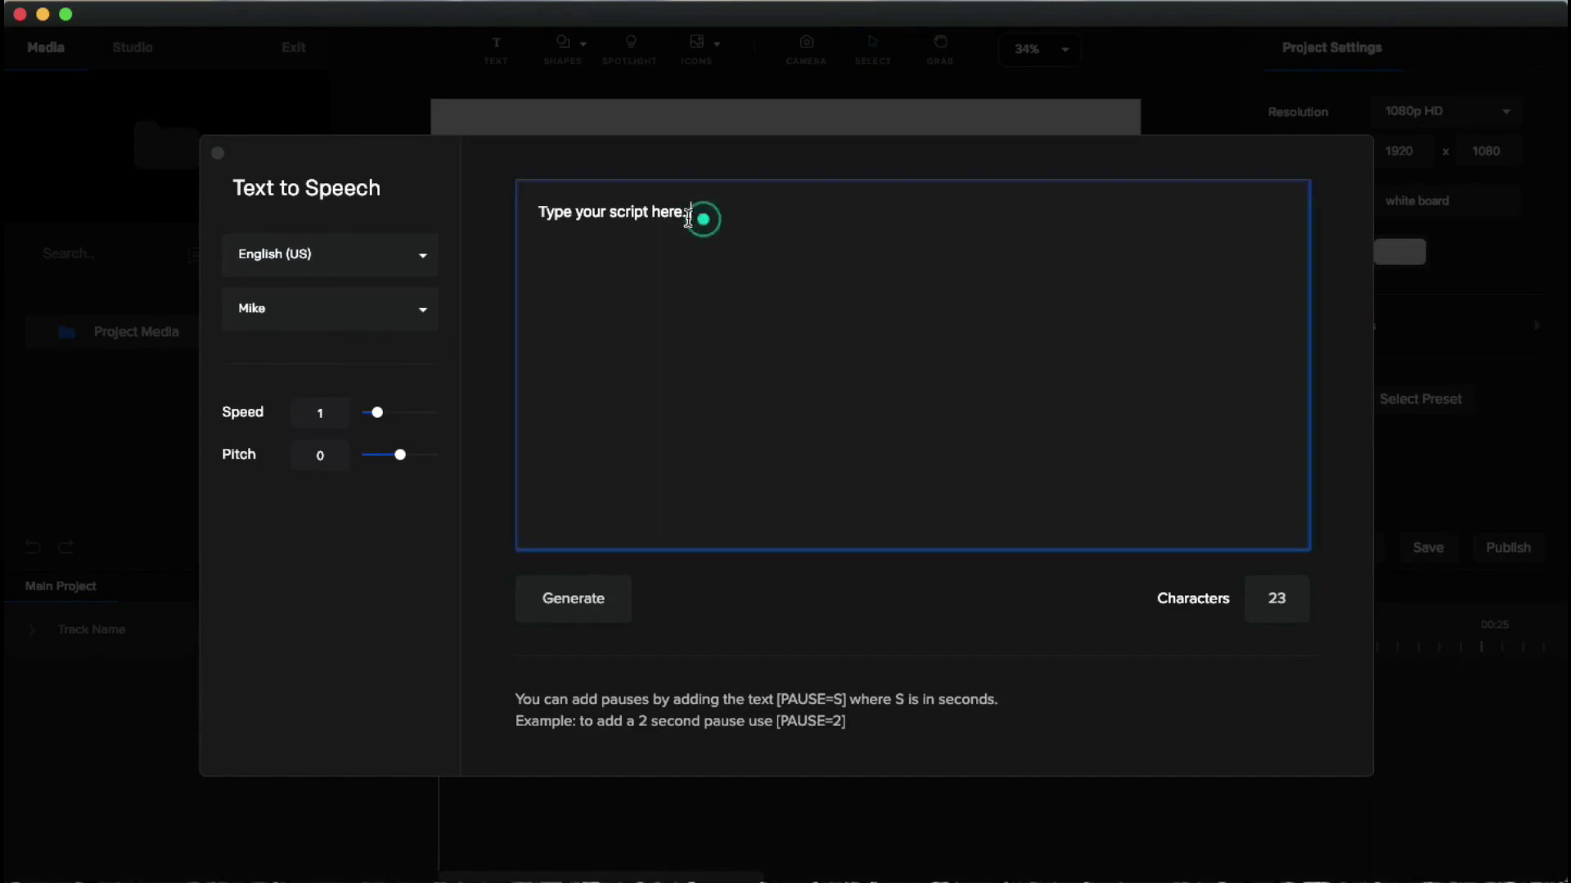
pyautogui.moveTo(619, 221); pyautogui.dragTo(533, 211)
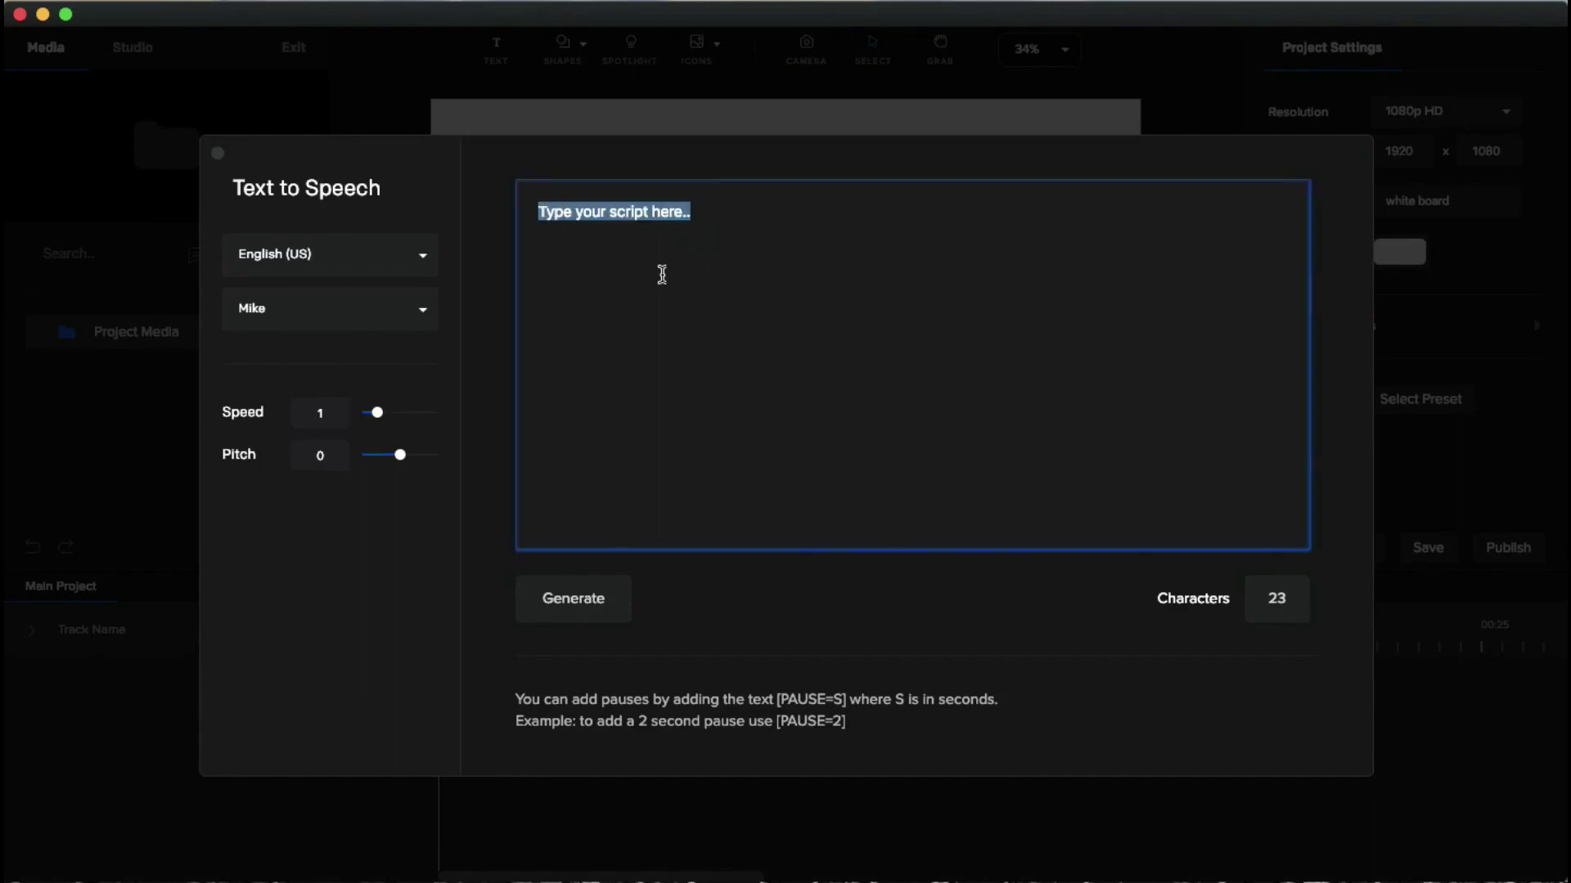
pyautogui.press('BackSpace')
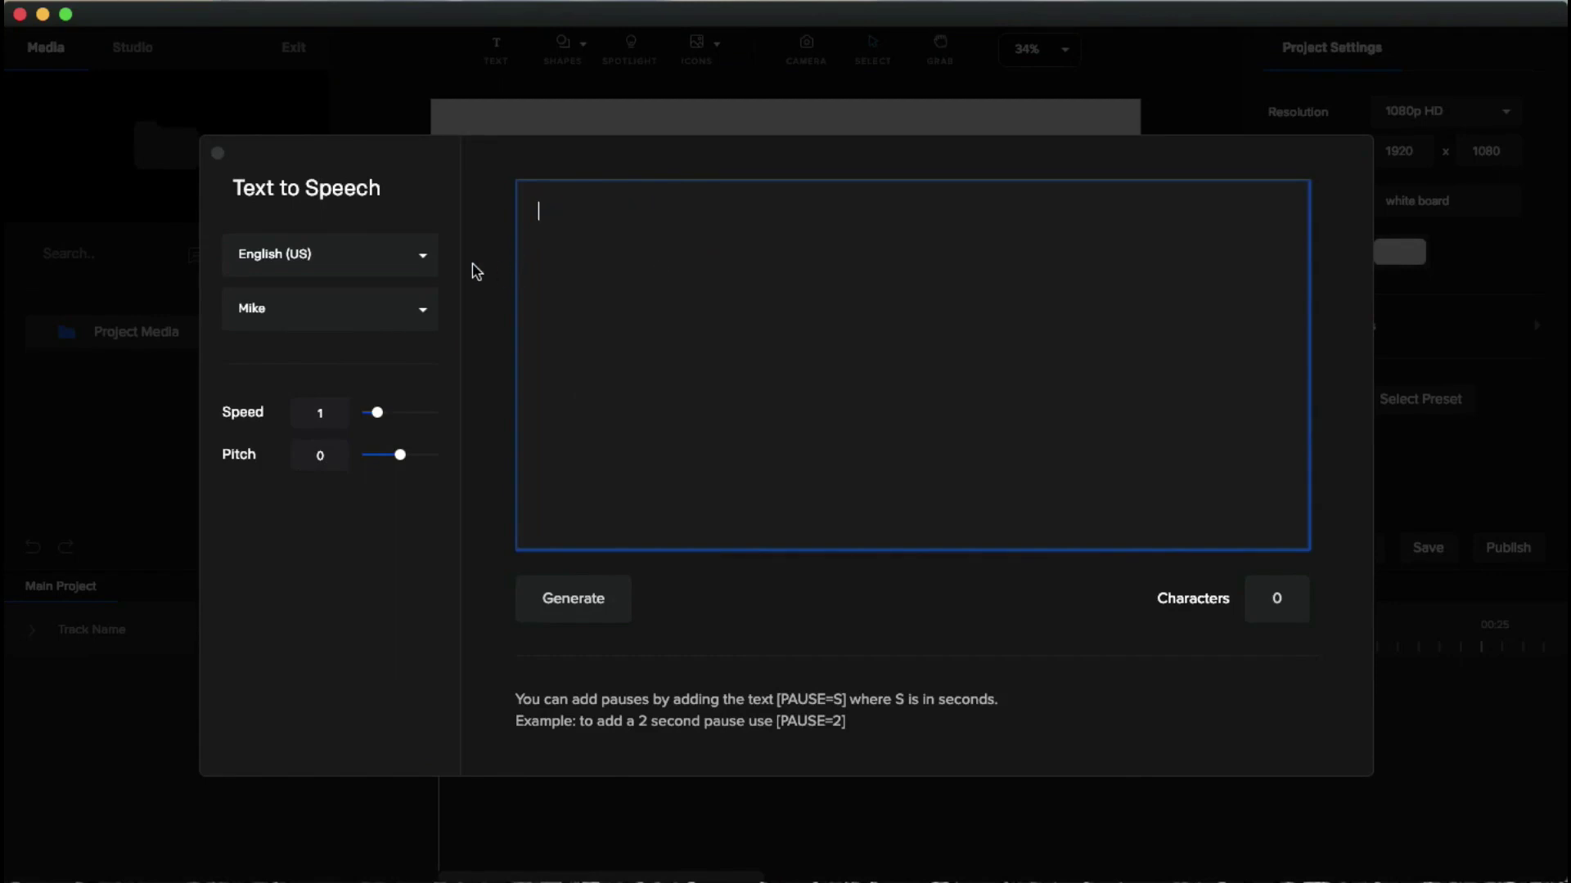
# Step: Browse the languages and the English (US) voices available for text to speech
pyautogui.click(425, 257)
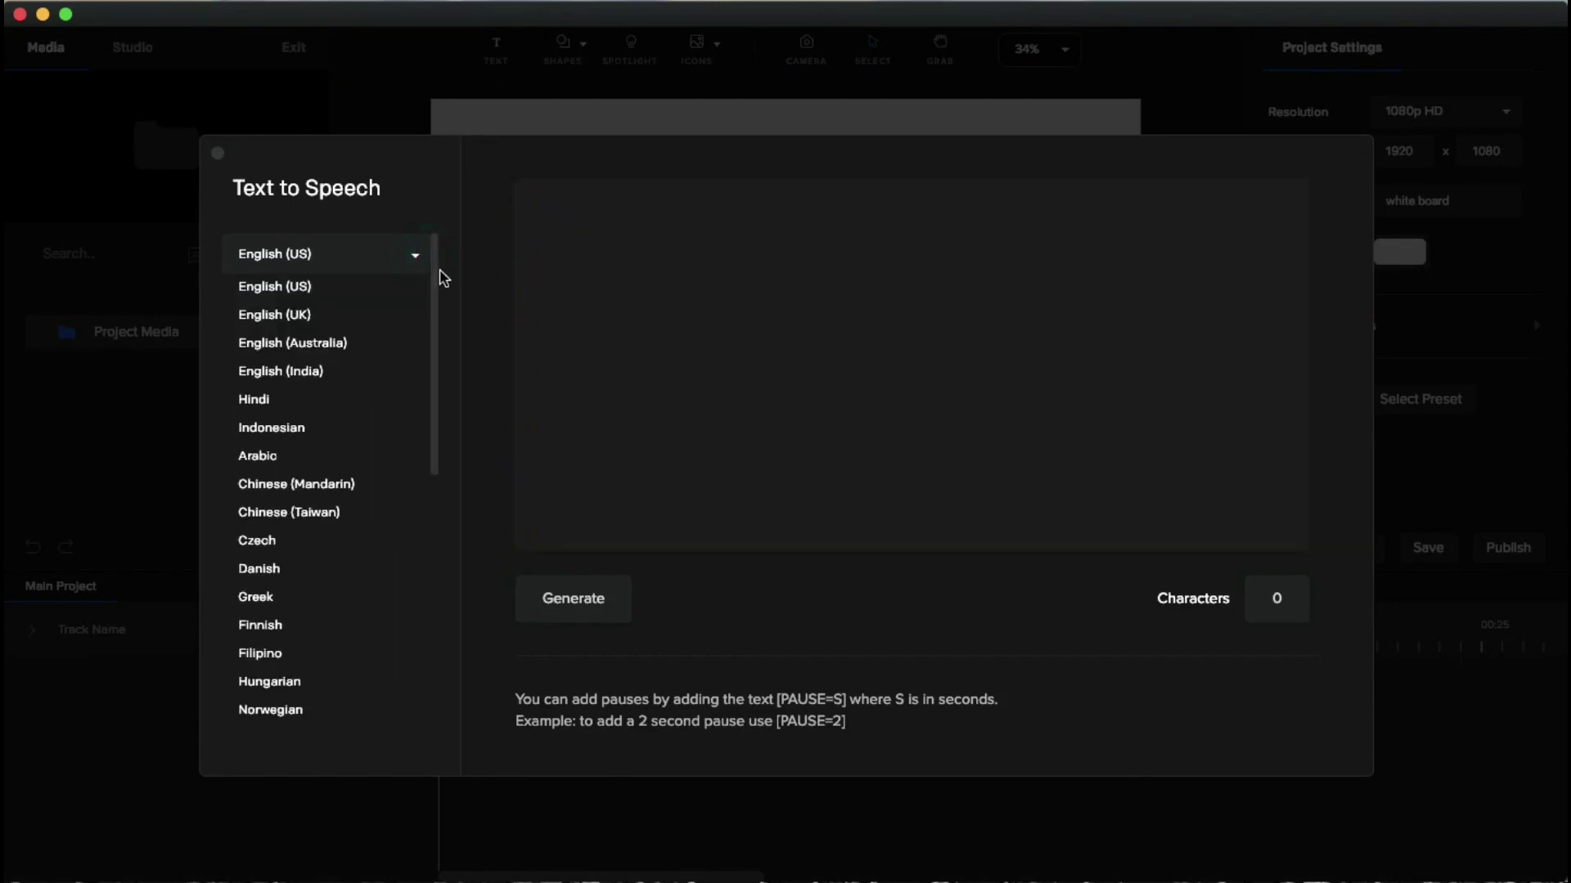
pyautogui.scroll(-2, 407, 323)
pyautogui.scroll(-8, 406, 323)
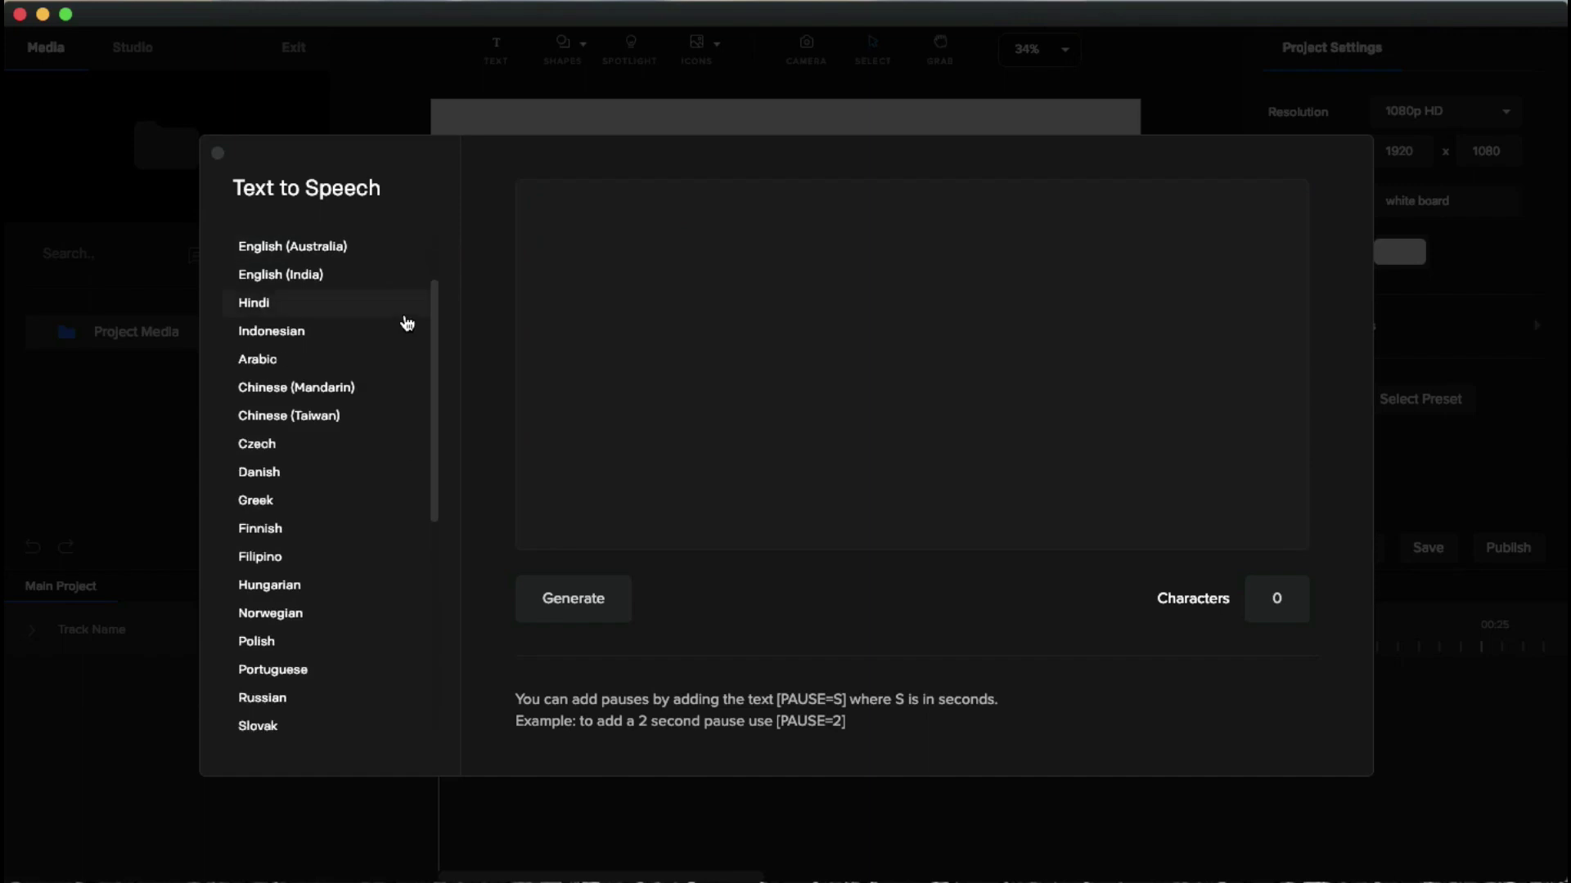
pyautogui.scroll(-12, 406, 324)
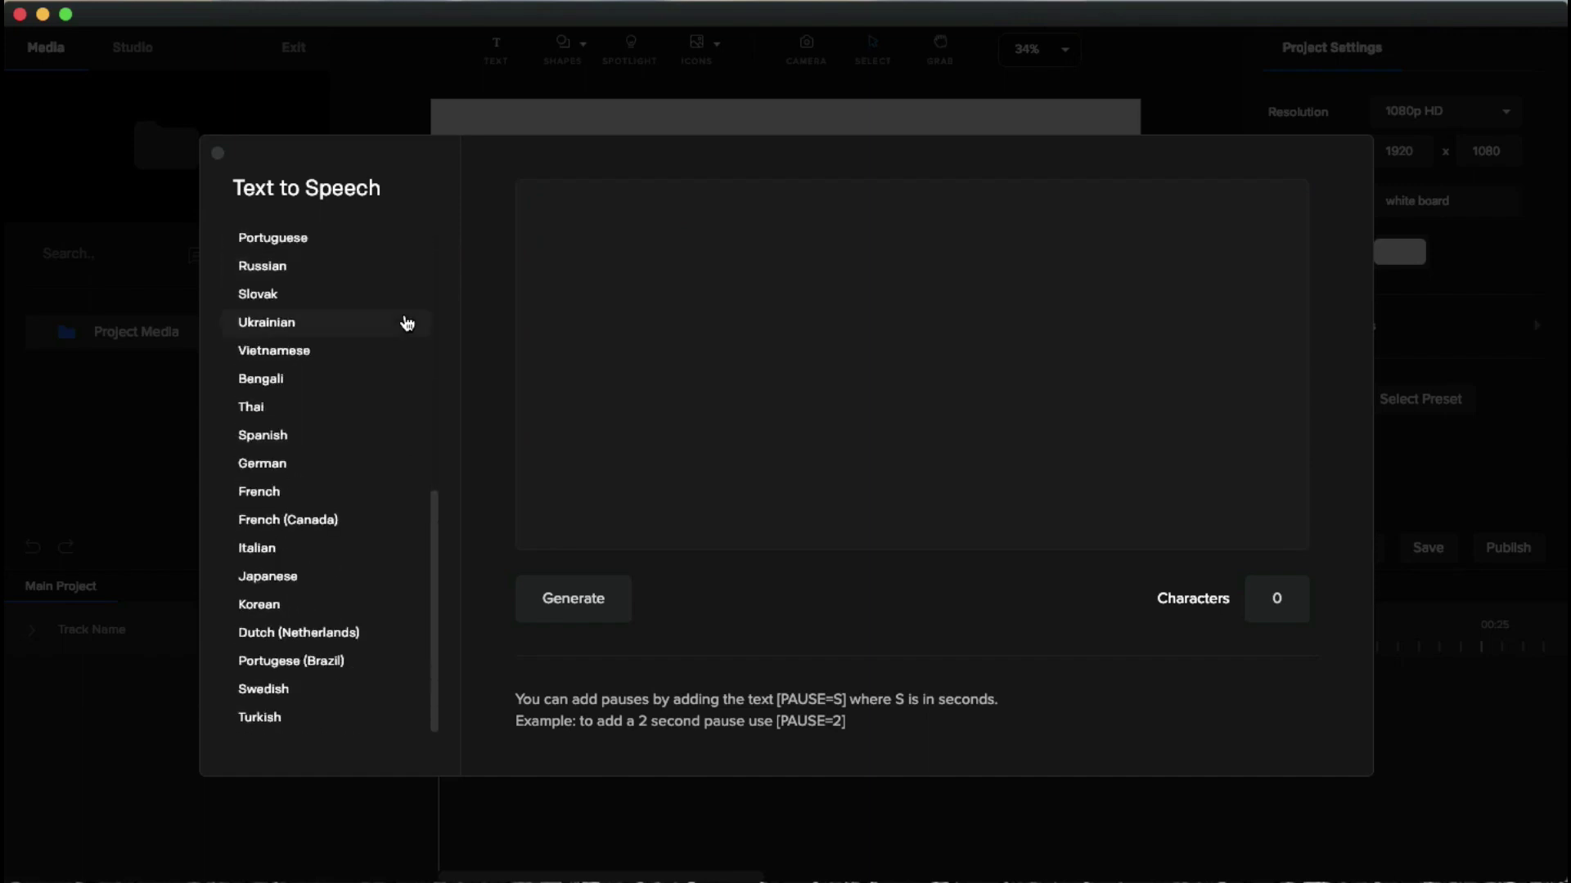
pyautogui.click(483, 317)
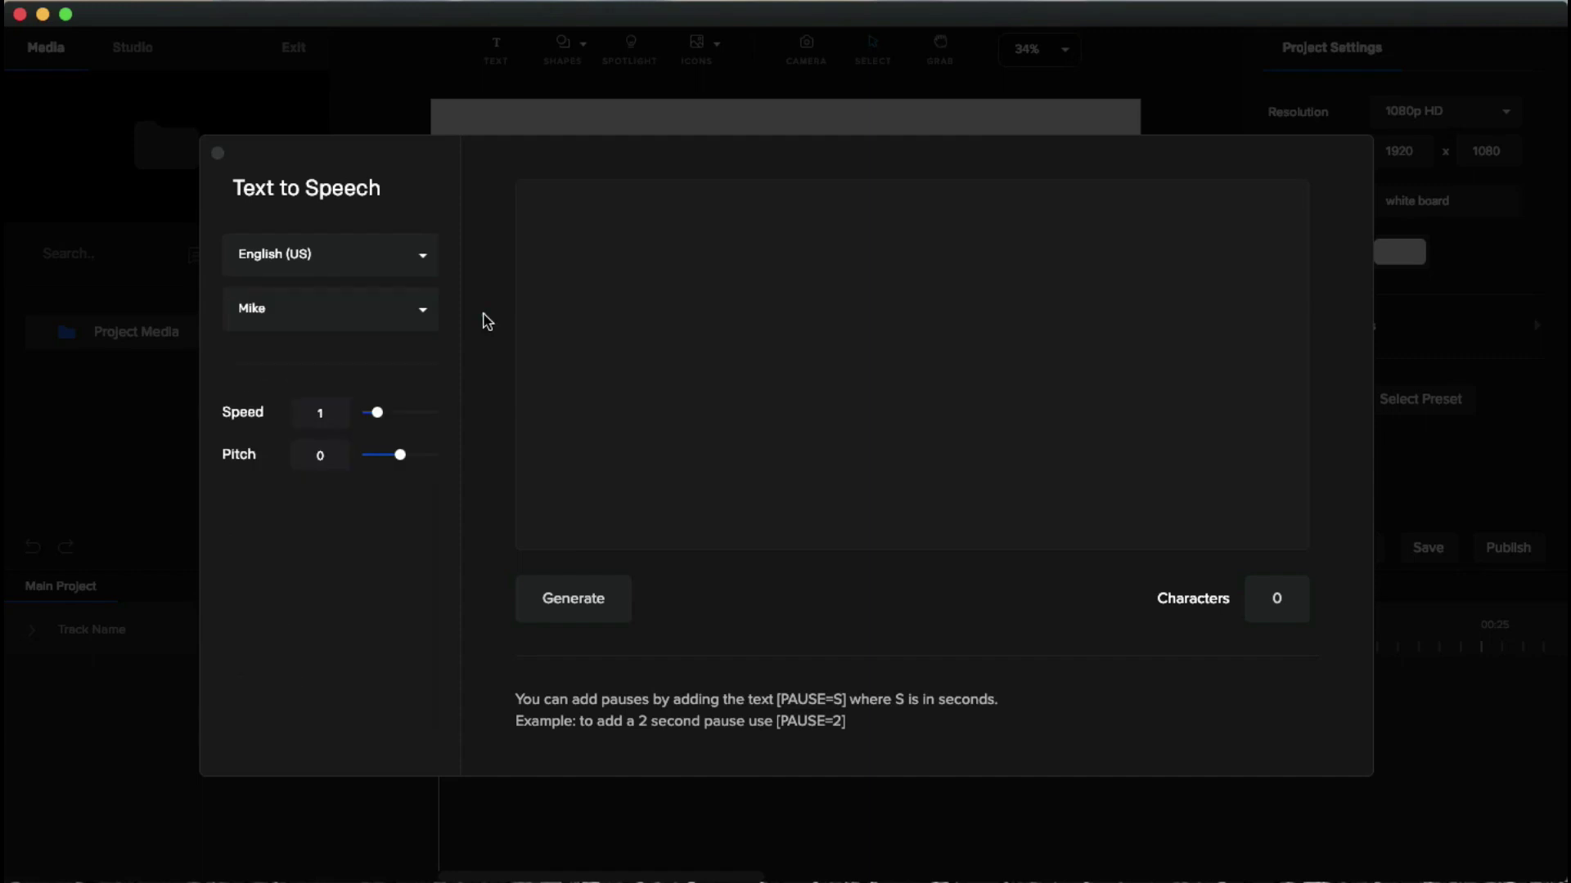
pyautogui.click(424, 312)
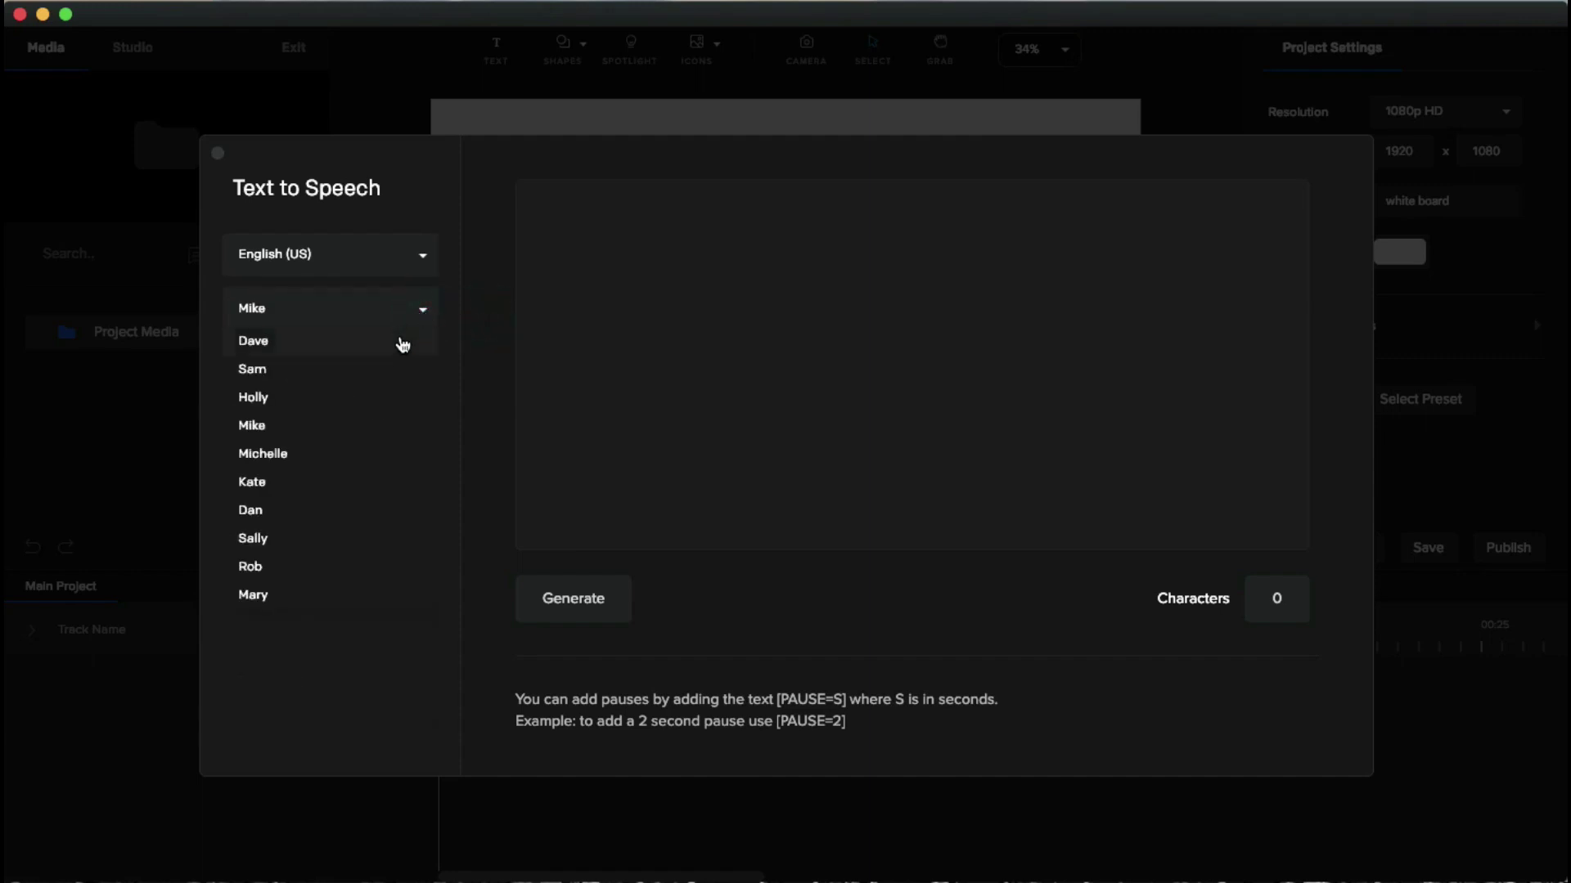
pyautogui.click(602, 248)
# Step: Enter the shepherd boy story, from "Once upon a time" to "their angry faces.", as the script without a trailing blank line
pyautogui.click(575, 240)
pyautogui.write('Once upon a time, there lived a shepherd boy who was bored watching his flock of sheep on the hill. To amuse himself, he shouted, "Wolf! Wolf! The sheep are being chased by the wolf!" The villagers came running to help the boy and save the sheep. They found nothing and the boy just laughed looking at their angry faces.')
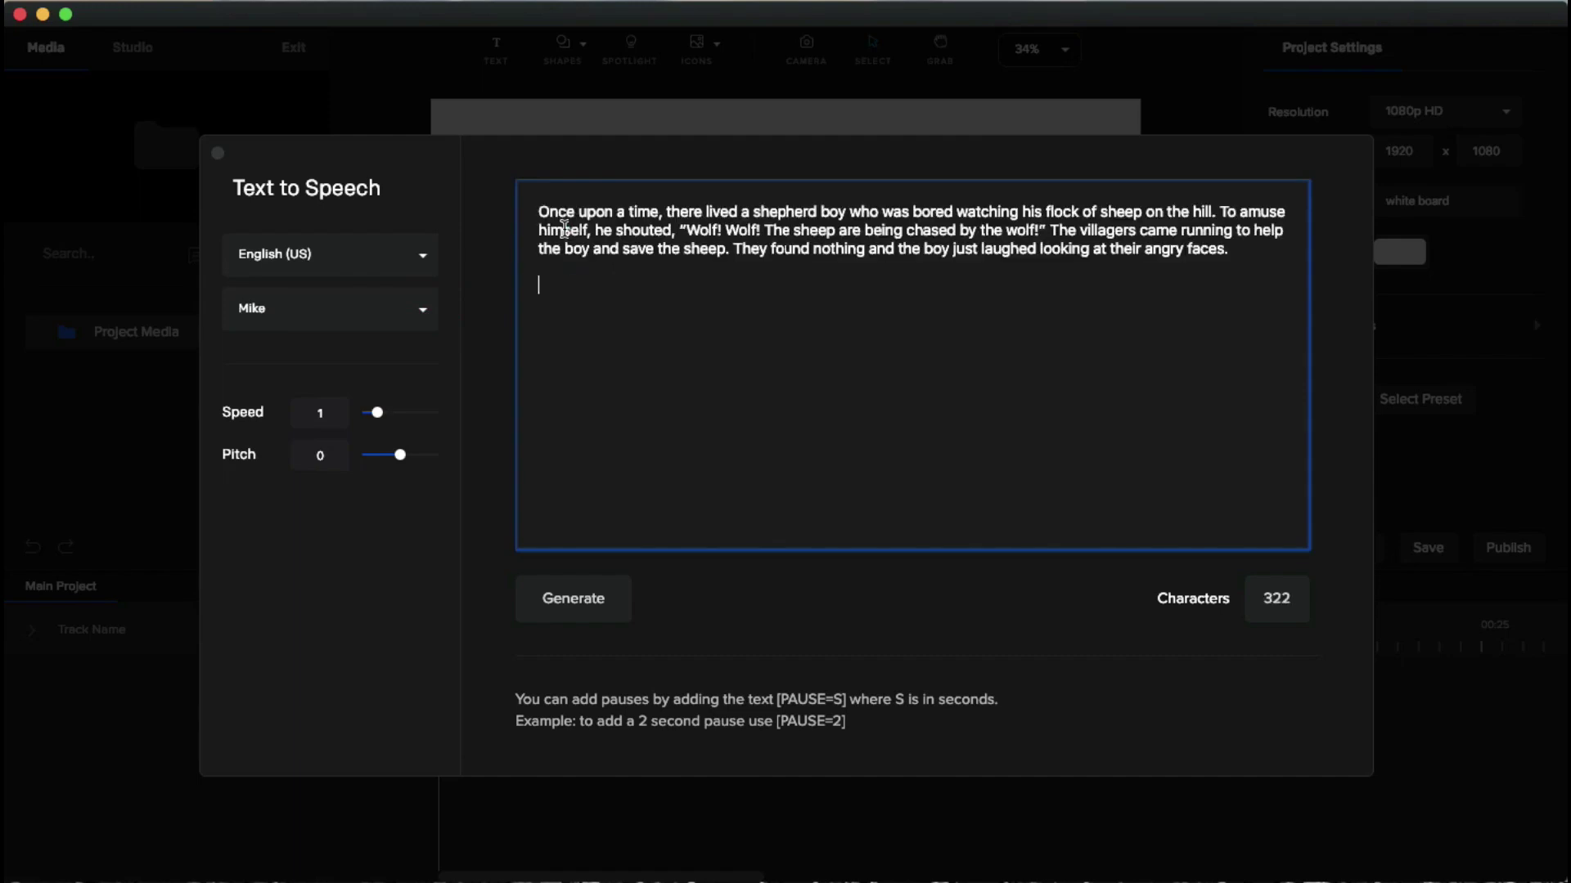
pyautogui.press('BackSpace')
pyautogui.click(393, 260)
pyautogui.click(316, 286)
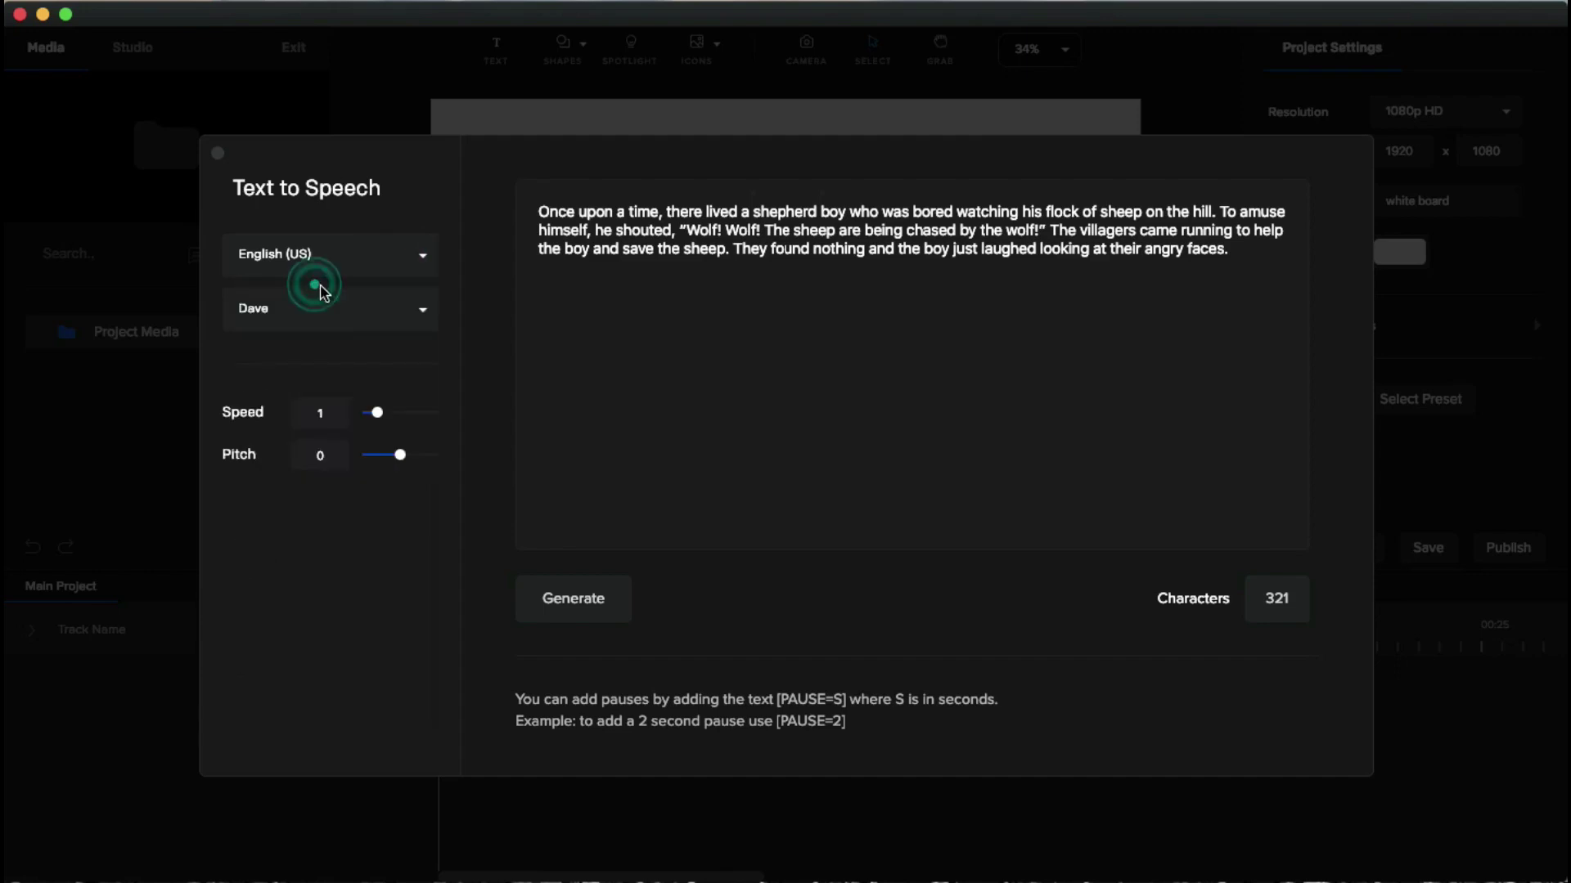
pyautogui.click(342, 308)
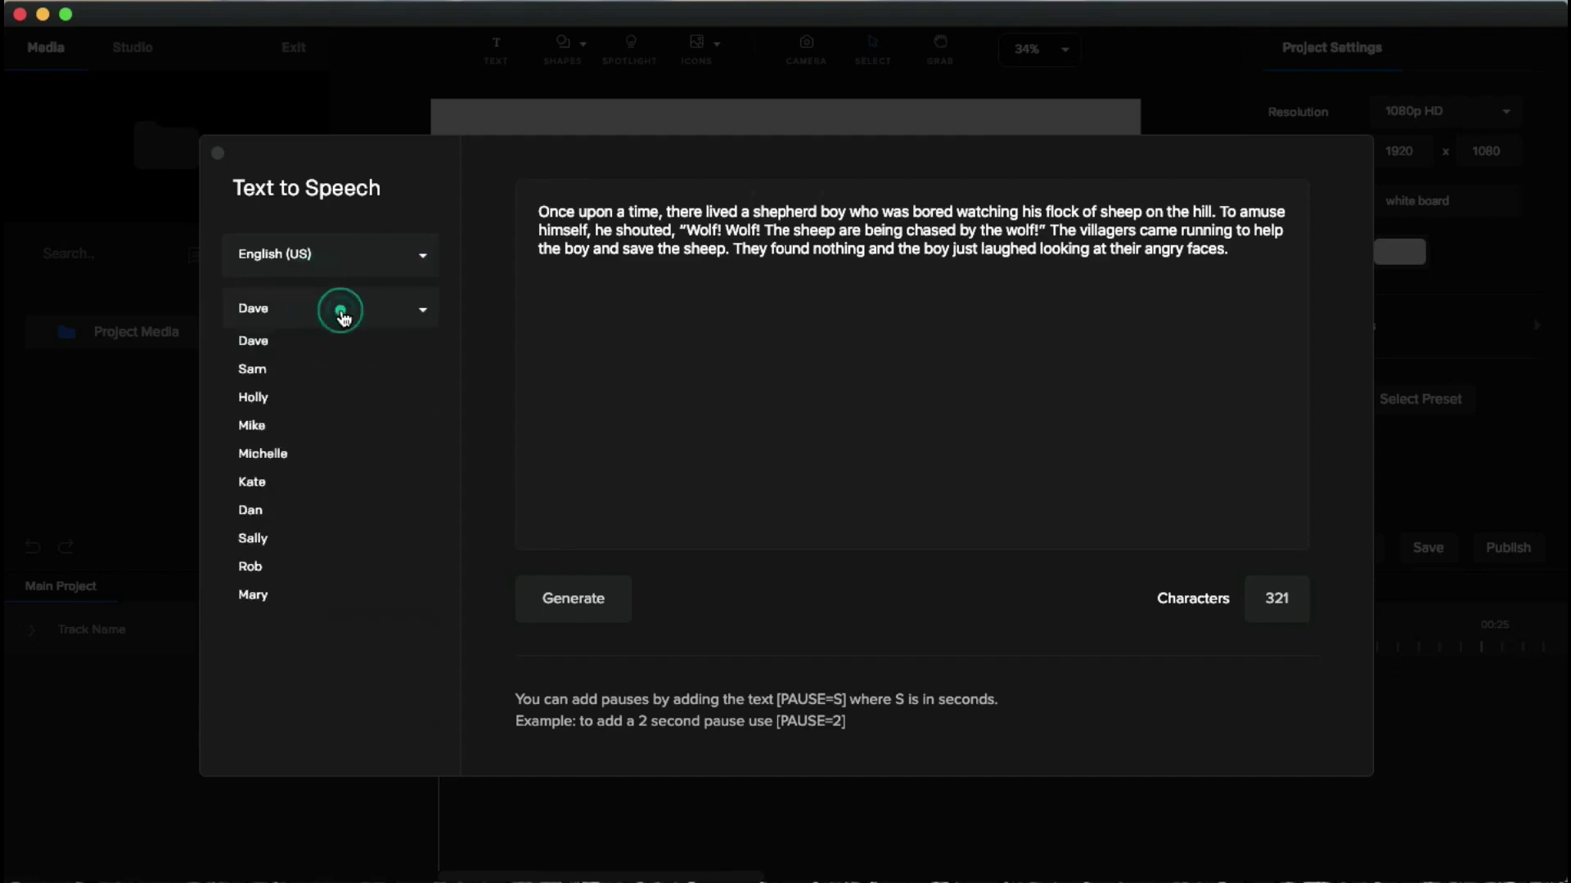
pyautogui.click(308, 425)
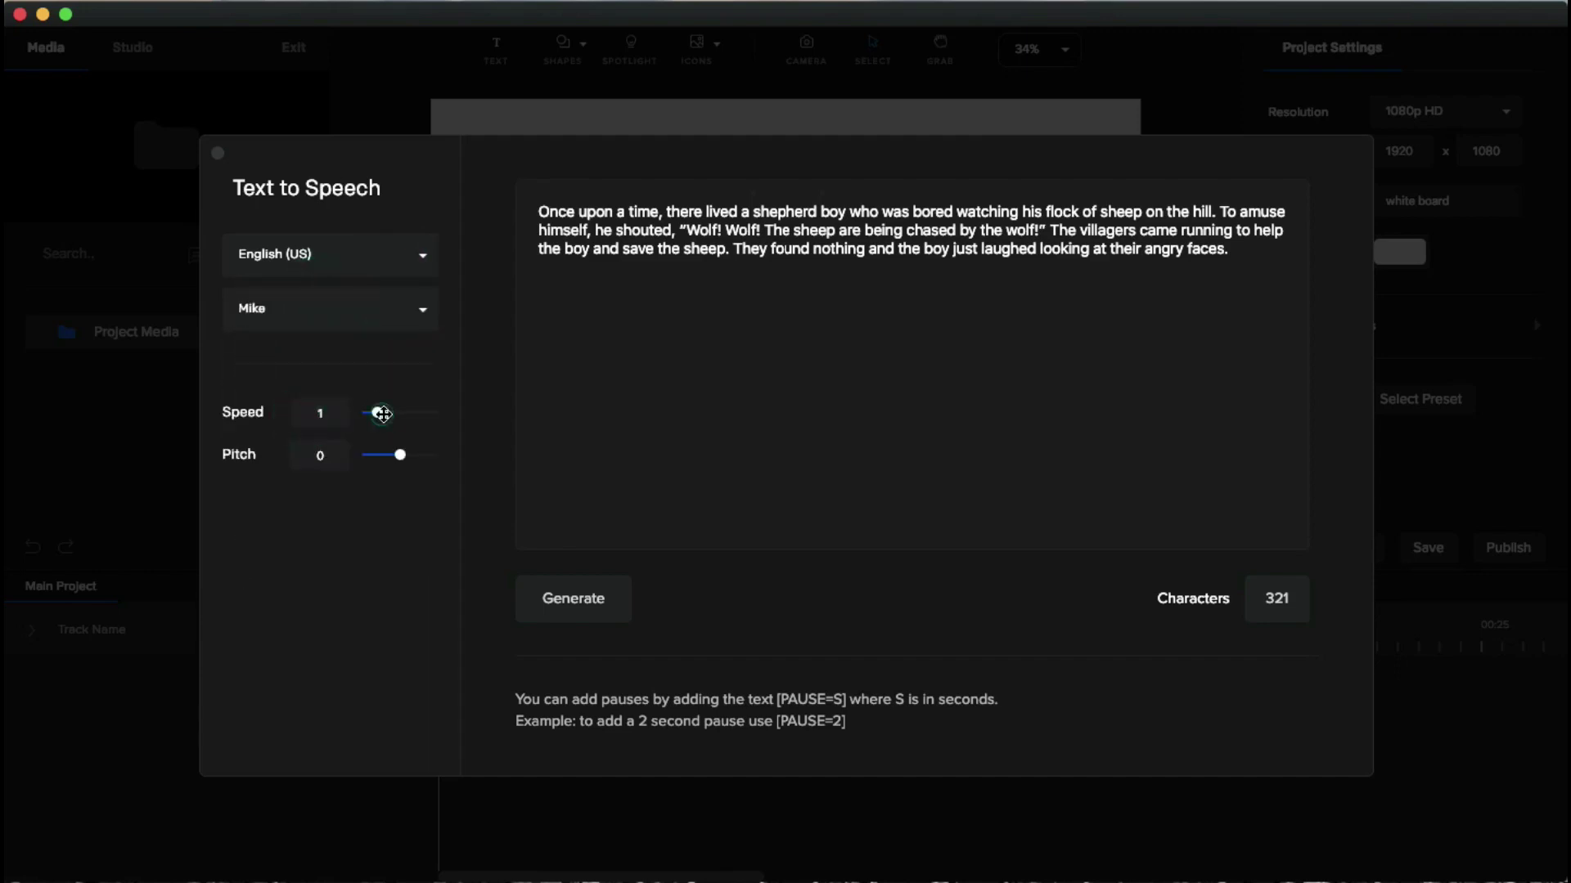
# Step: Set the voice speed to 0.95 and the pitch to 1.5
pyautogui.moveTo(383, 414); pyautogui.dragTo(381, 415)
pyautogui.click(406, 456)
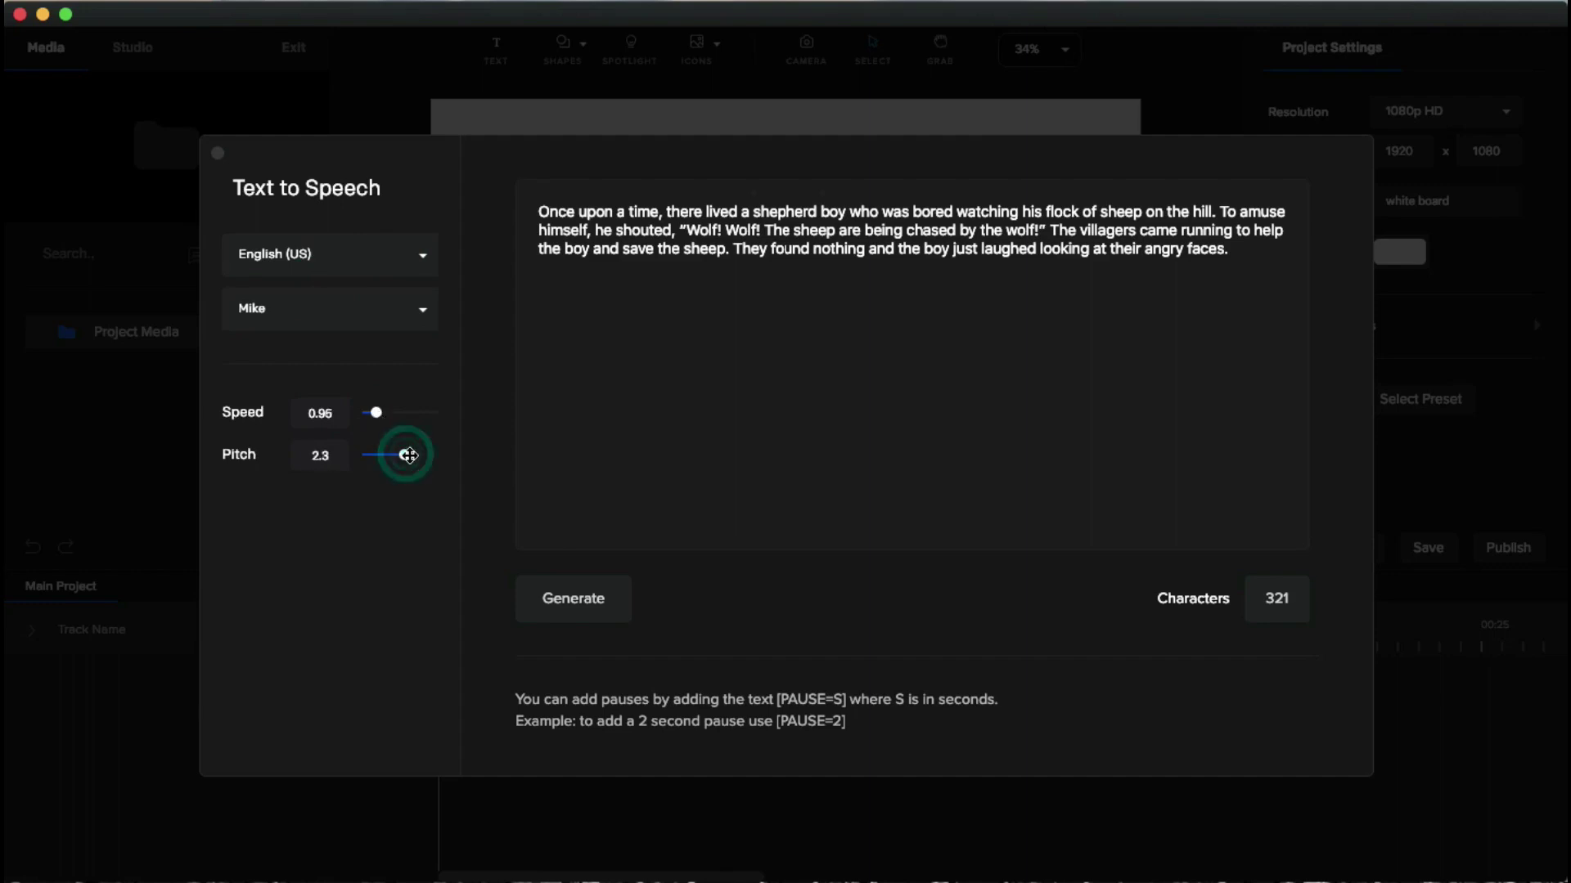
pyautogui.click(406, 456)
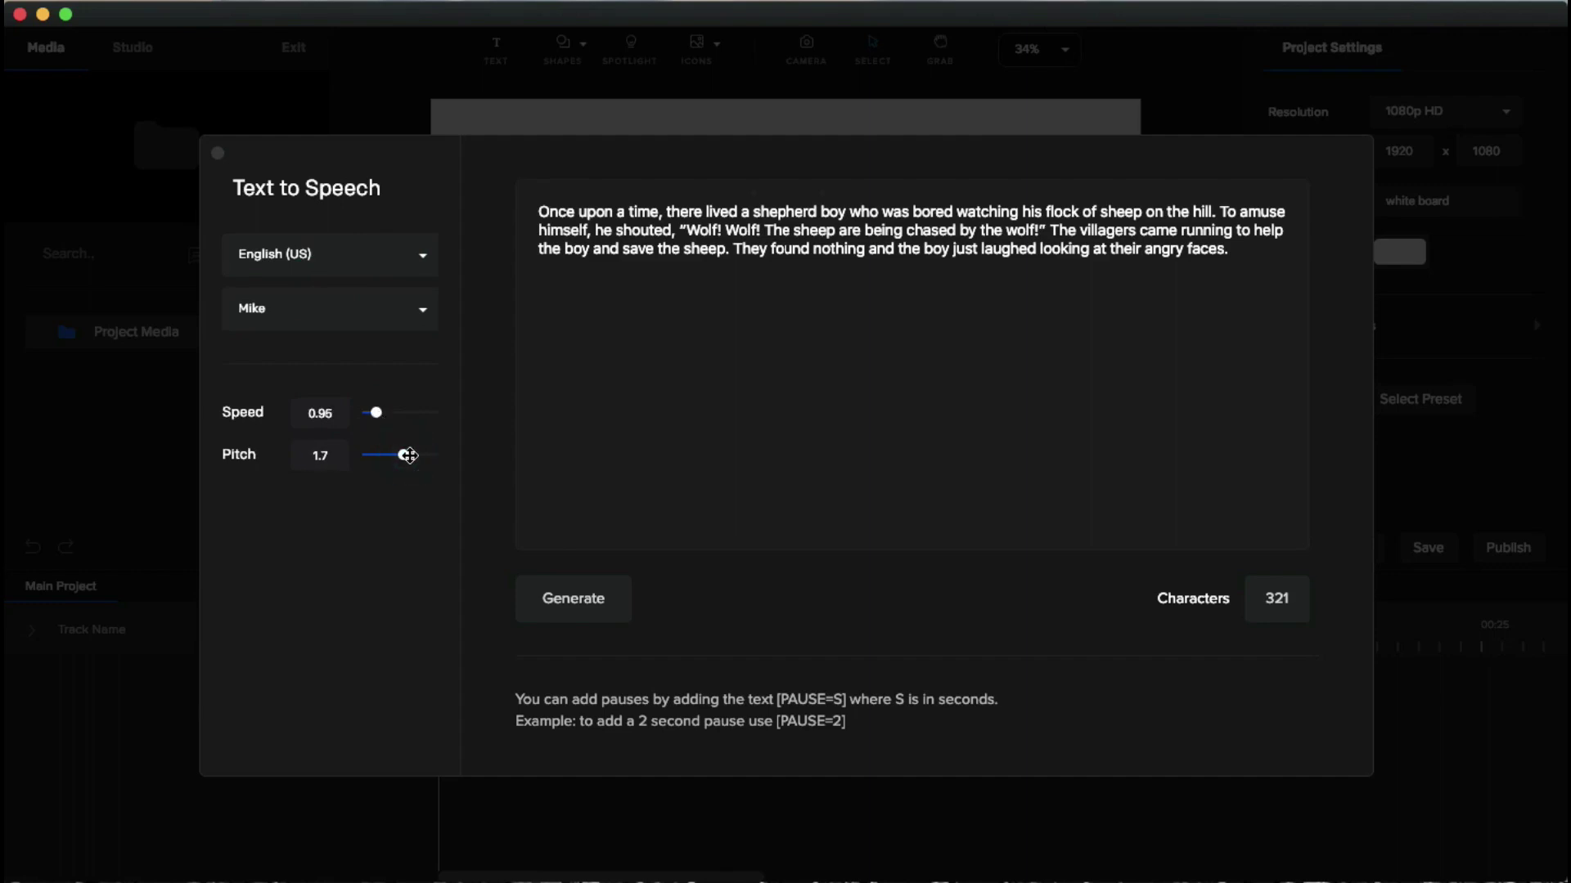
pyautogui.click(339, 456)
pyautogui.press('BackSpace')
pyautogui.write('5')
pyautogui.click(356, 476)
# Step: Generate the speech, import it to the media library and close the Text to Speech tool
pyautogui.click(547, 593)
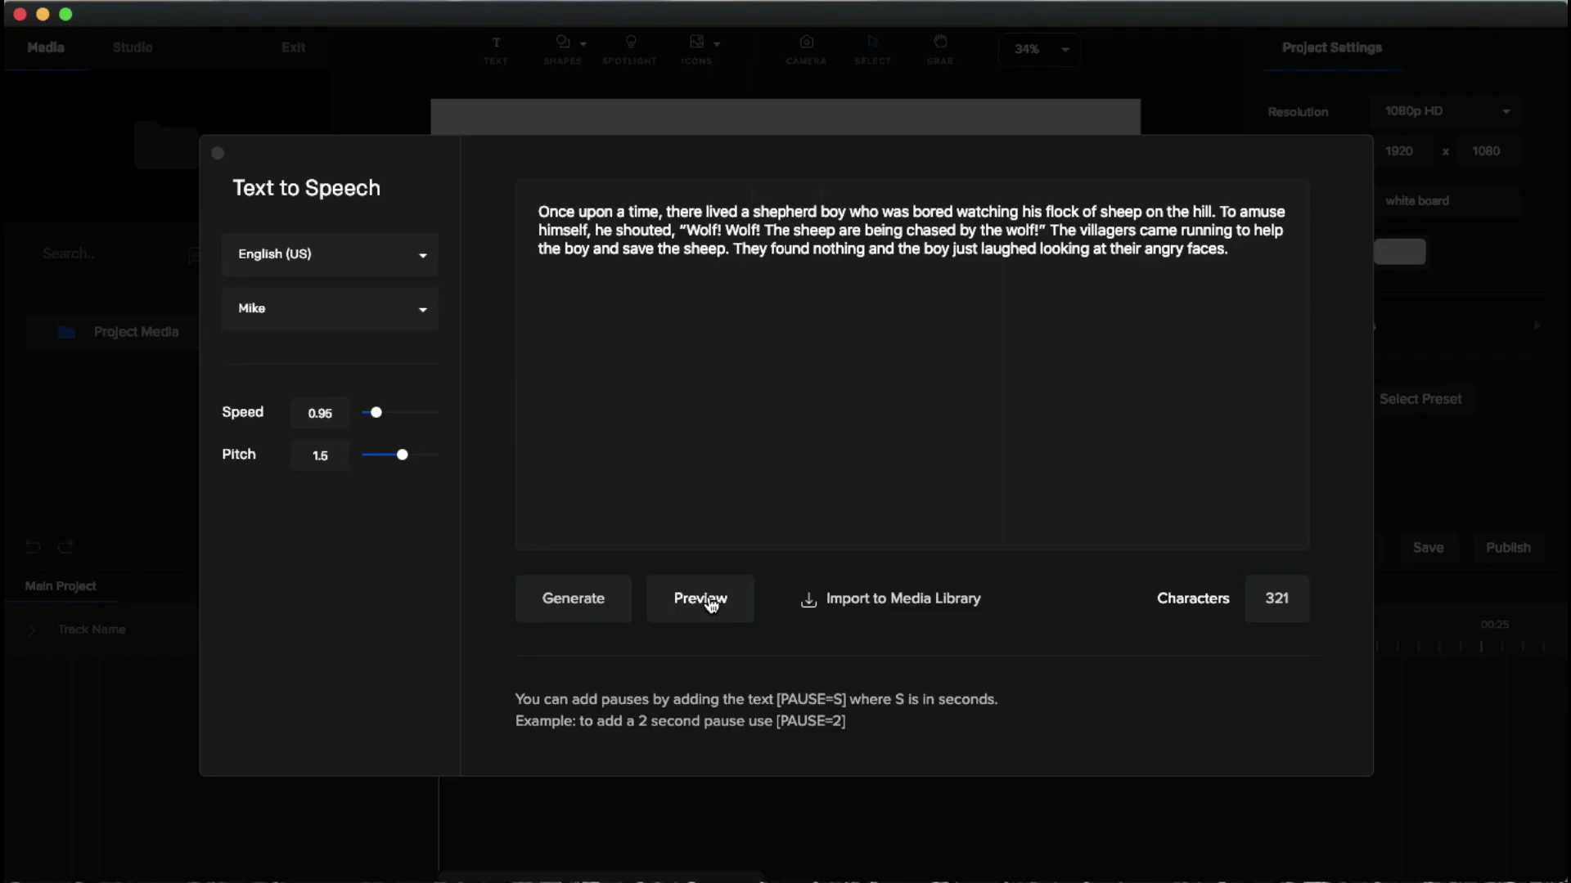
pyautogui.click(869, 602)
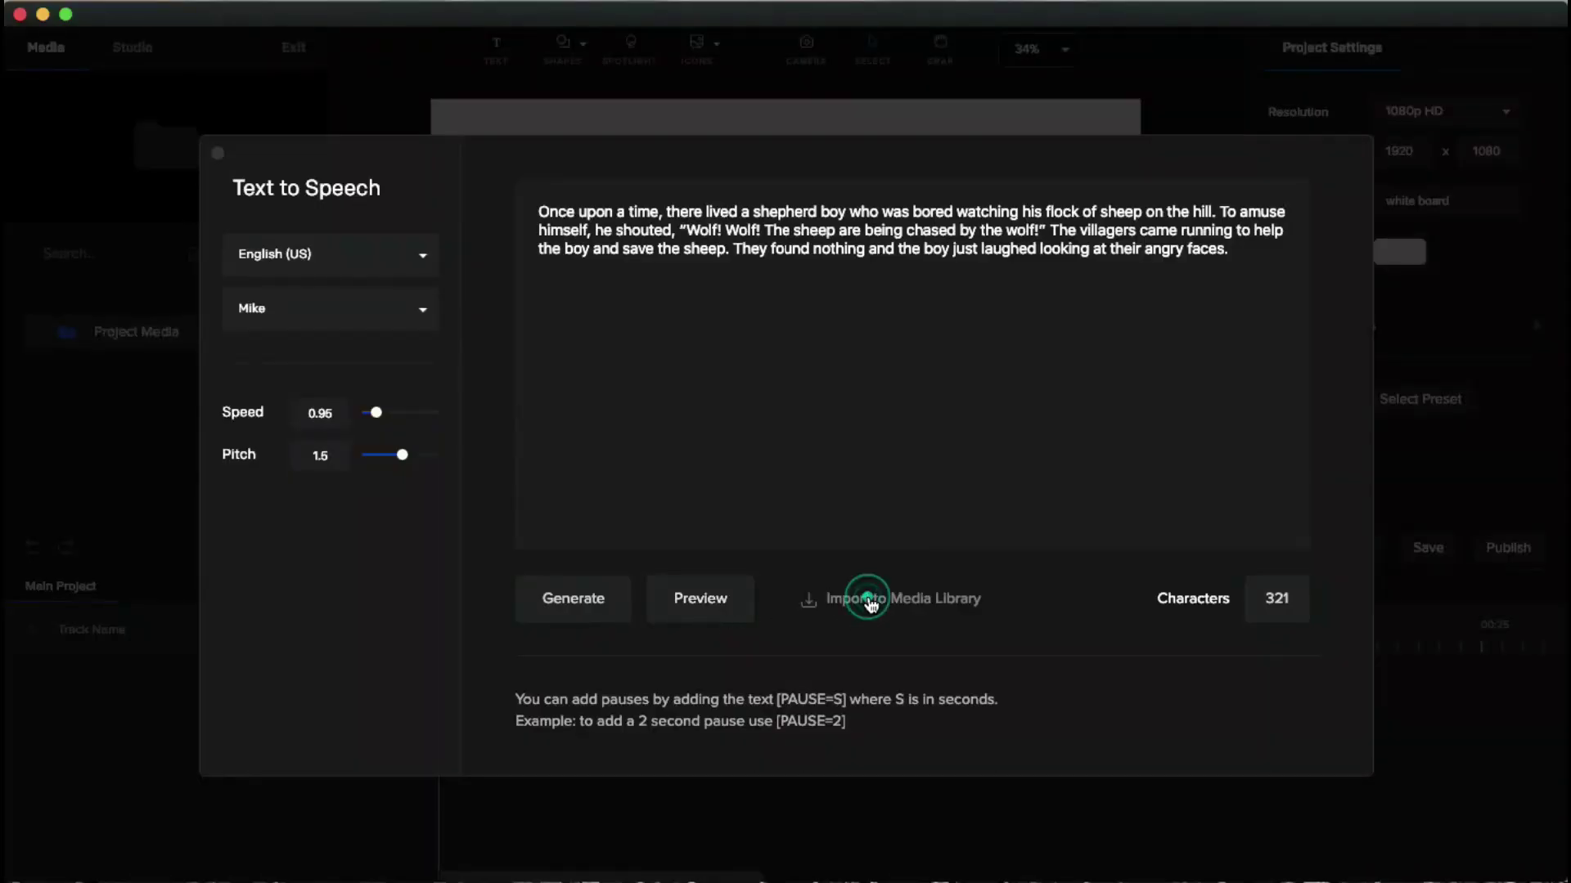
pyautogui.click(219, 155)
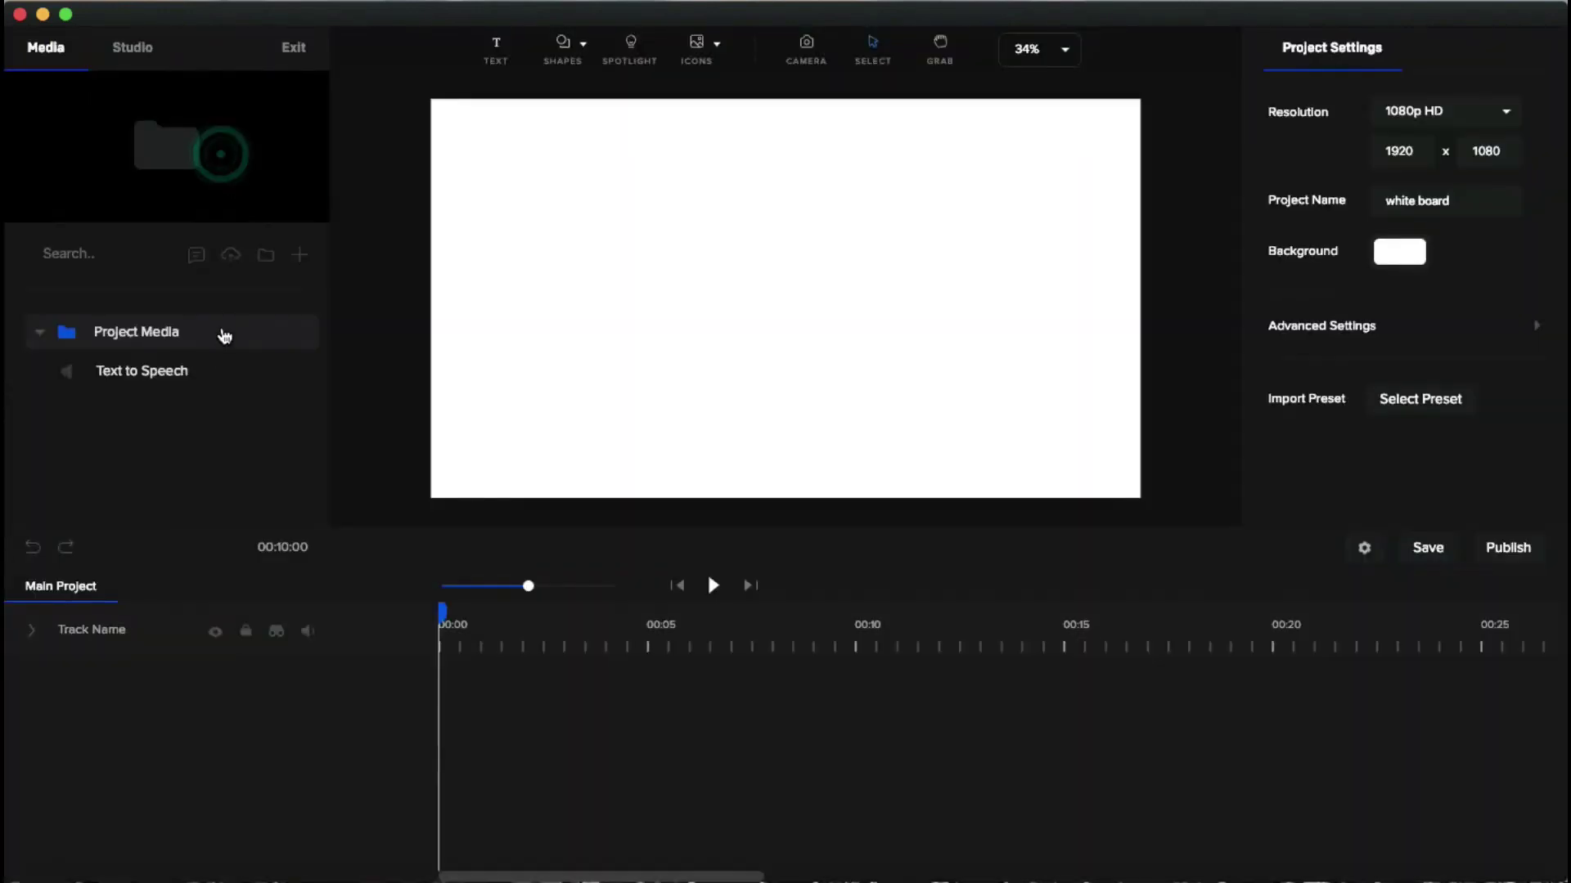
# Step: Add the Text to Speech audio to the project timeline and play it back
pyautogui.click(152, 374)
pyautogui.moveTo(152, 375); pyautogui.dragTo(656, 318)
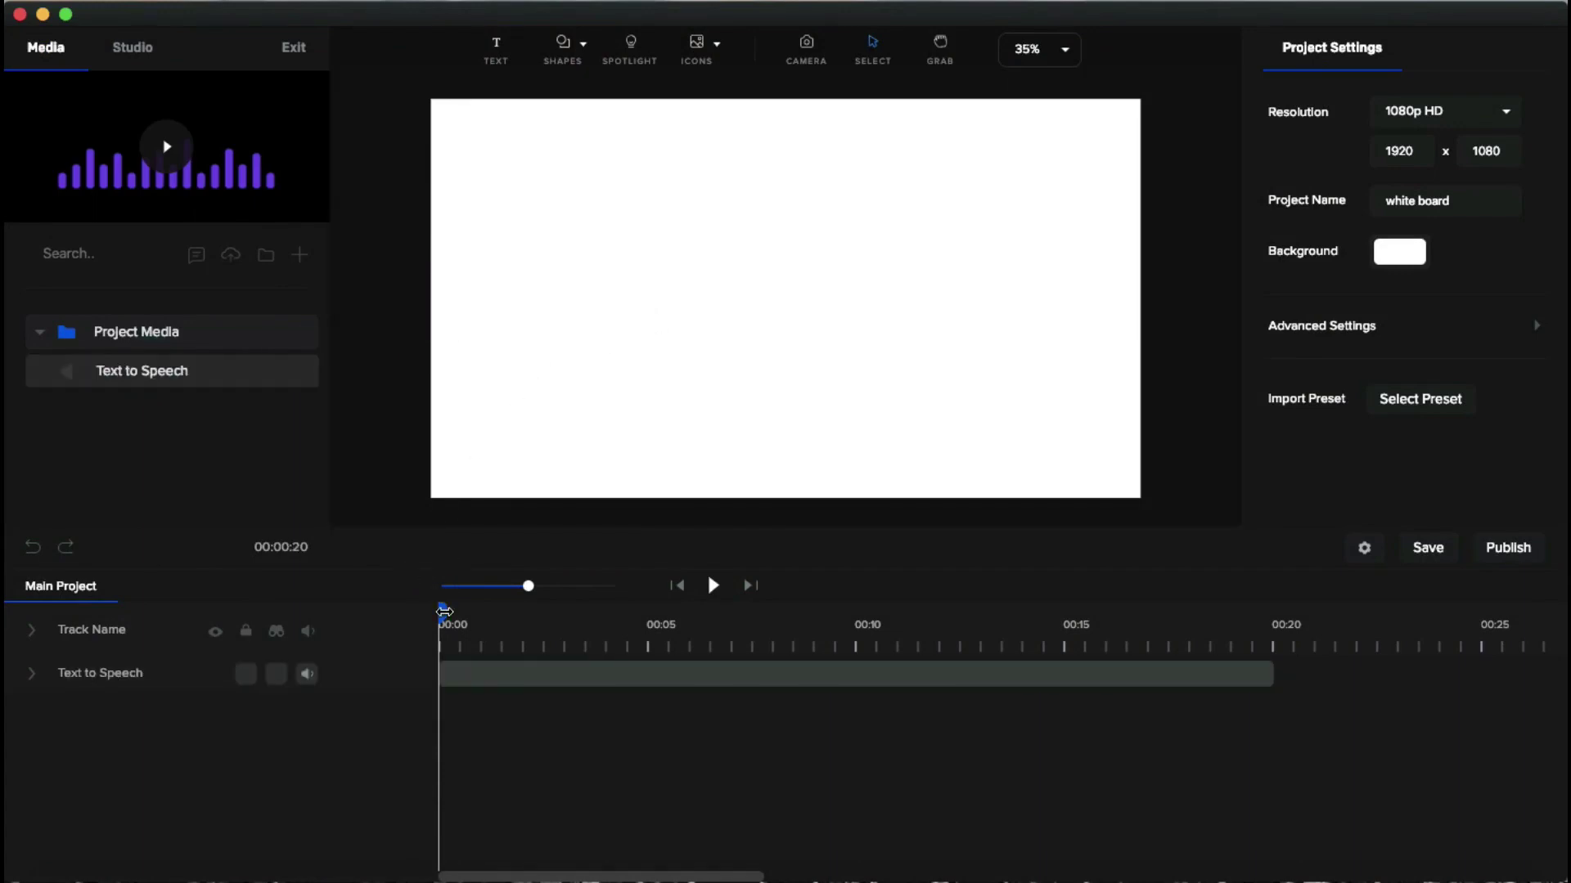
pyautogui.press('space')
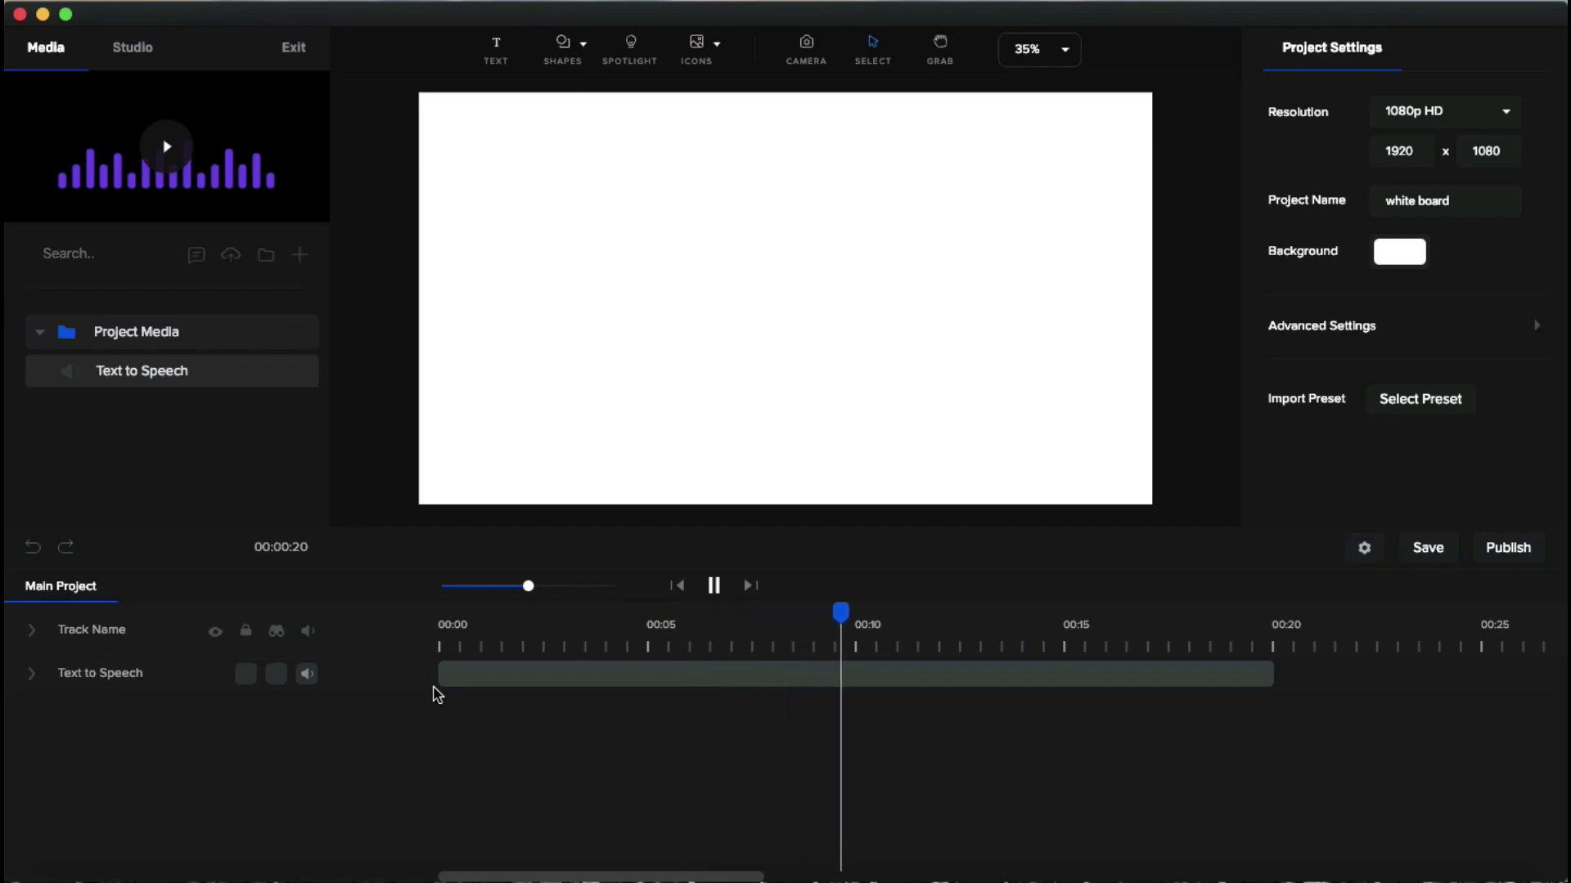
pyautogui.press('XF86AudioRaiseVolume')
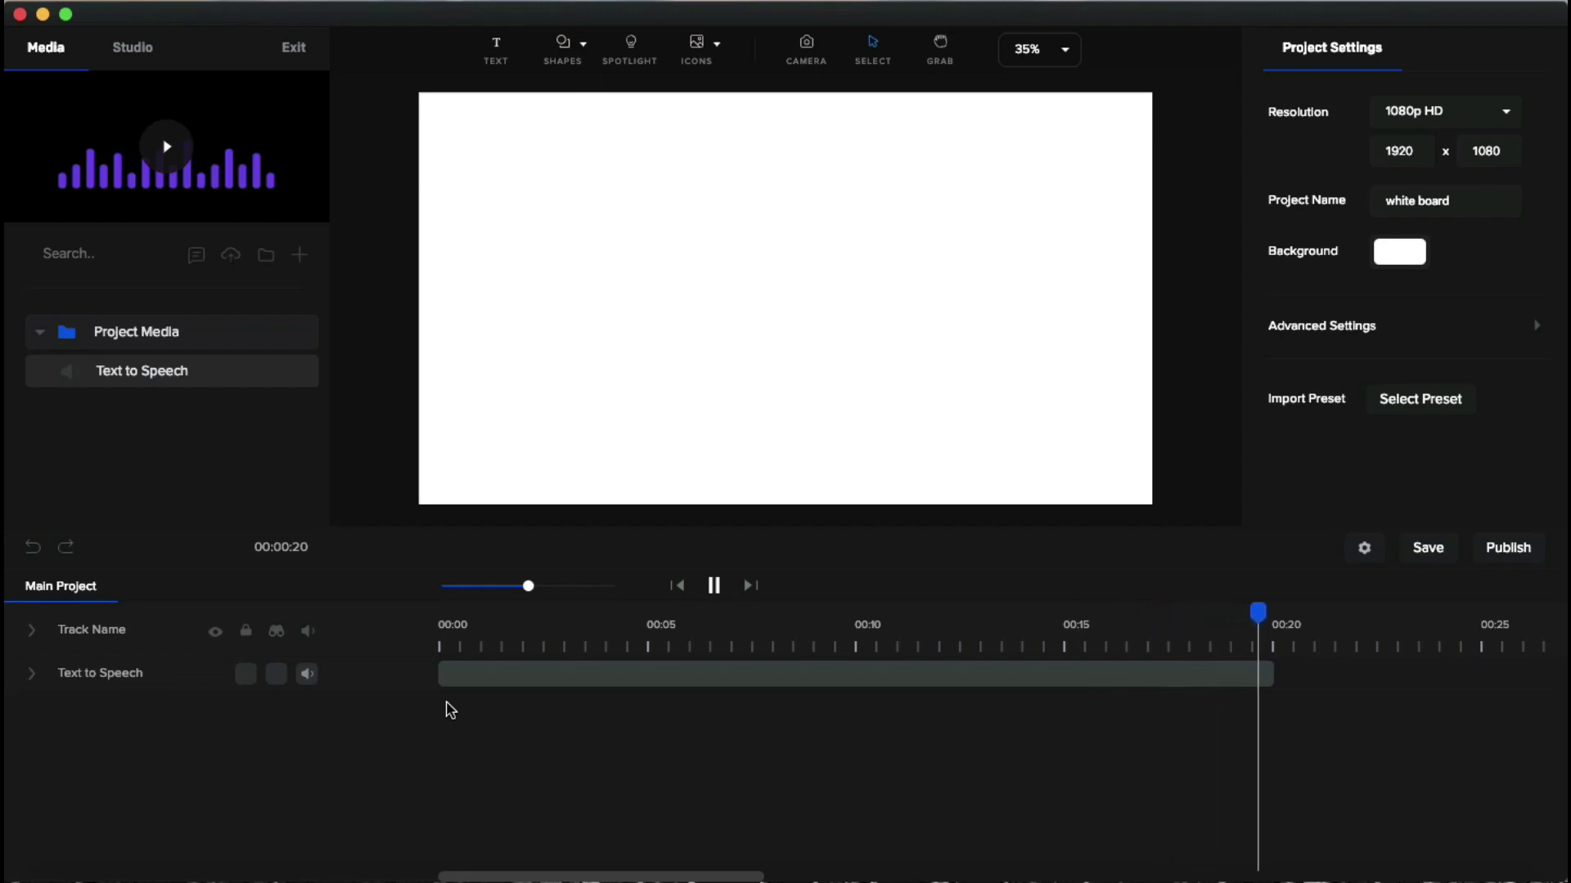
pyautogui.click(374, 655)
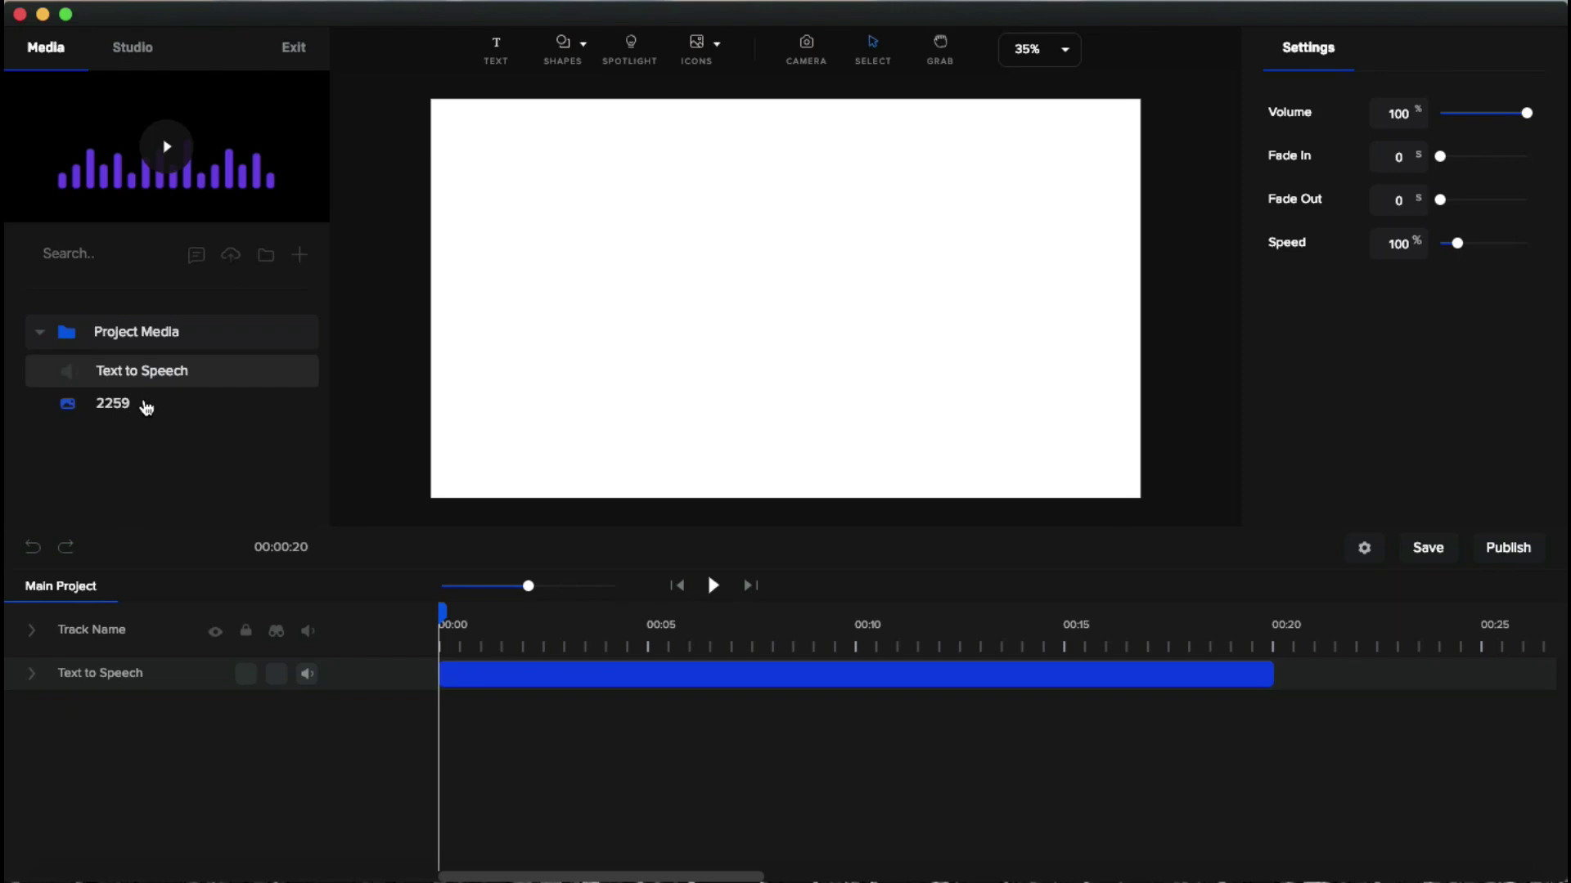
# Step: Add the 2259 crumpled paper image to the canvas and rotate it to -90° about Z
pyautogui.click(141, 405)
pyautogui.moveTo(138, 407); pyautogui.dragTo(738, 270)
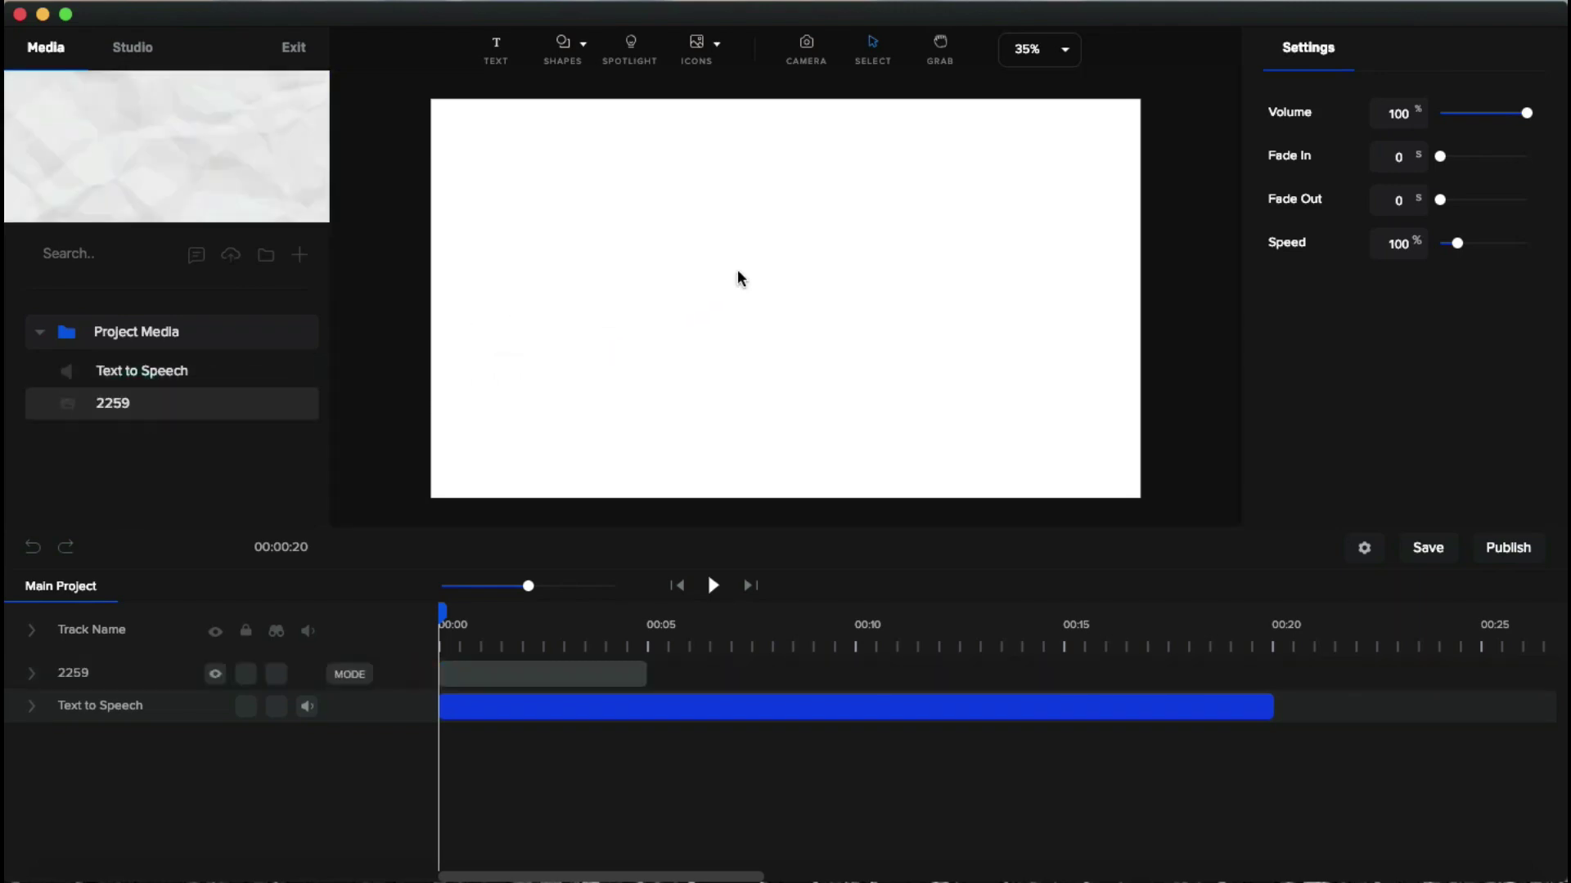
pyautogui.moveTo(782, 74); pyautogui.dragTo(502, 288)
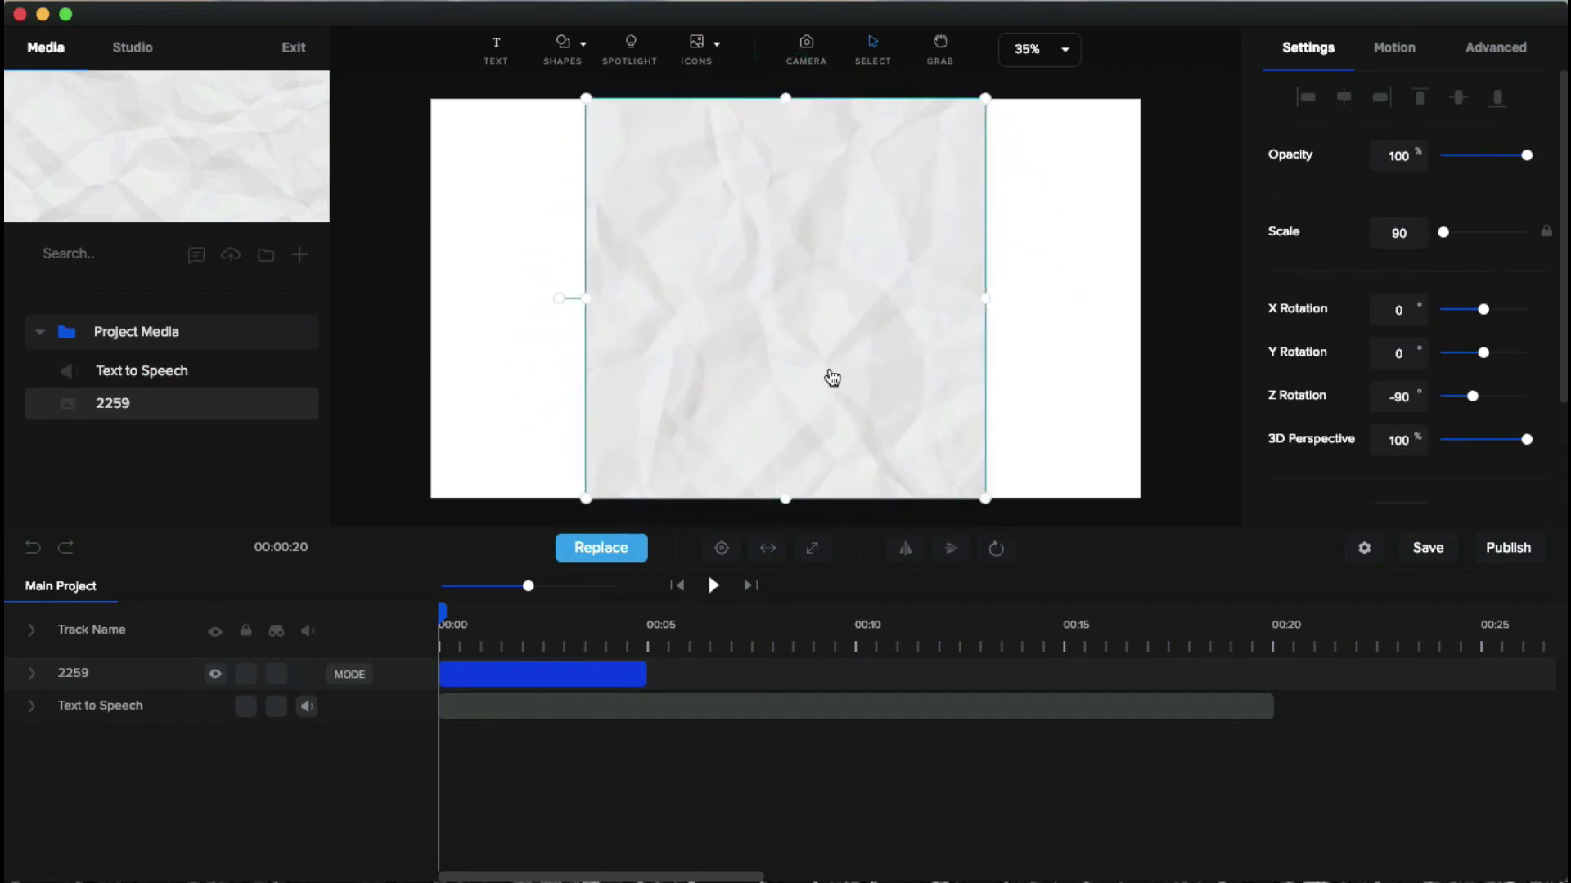
# Step: Enlarge the paper image to a scale of about 127 and reposition it to cover the whole canvas
pyautogui.moveTo(985, 498); pyautogui.dragTo(1216, 602)
pyautogui.moveTo(611, 411); pyautogui.dragTo(414, 378)
pyautogui.click(403, 399)
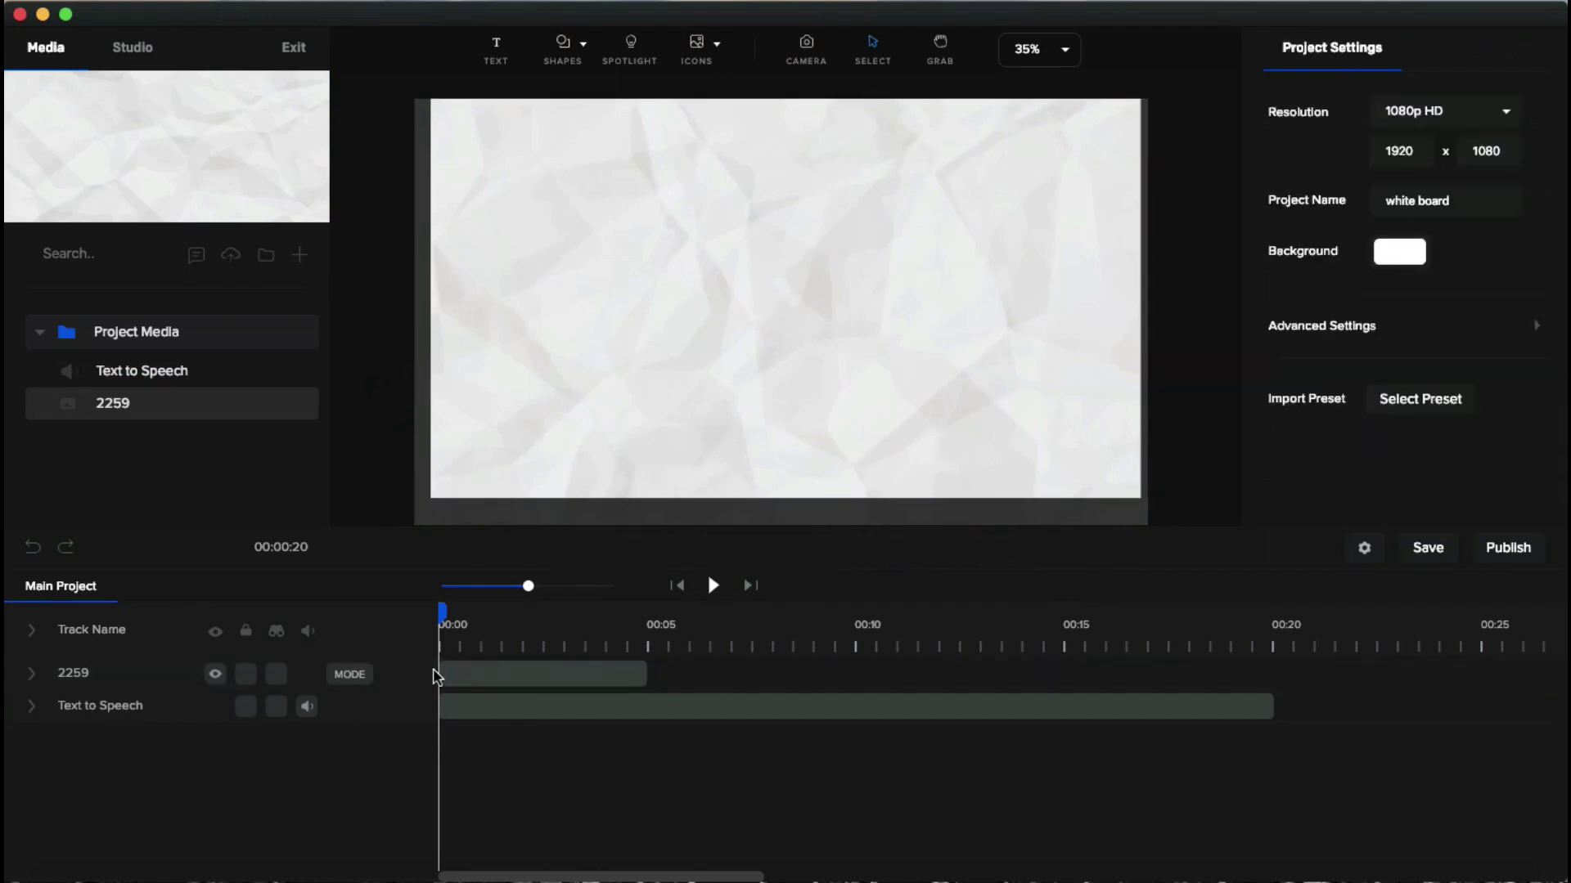
# Step: Set the crumpled paper image's blend mode to Multiply and slightly lower its opacity
pyautogui.click(357, 689)
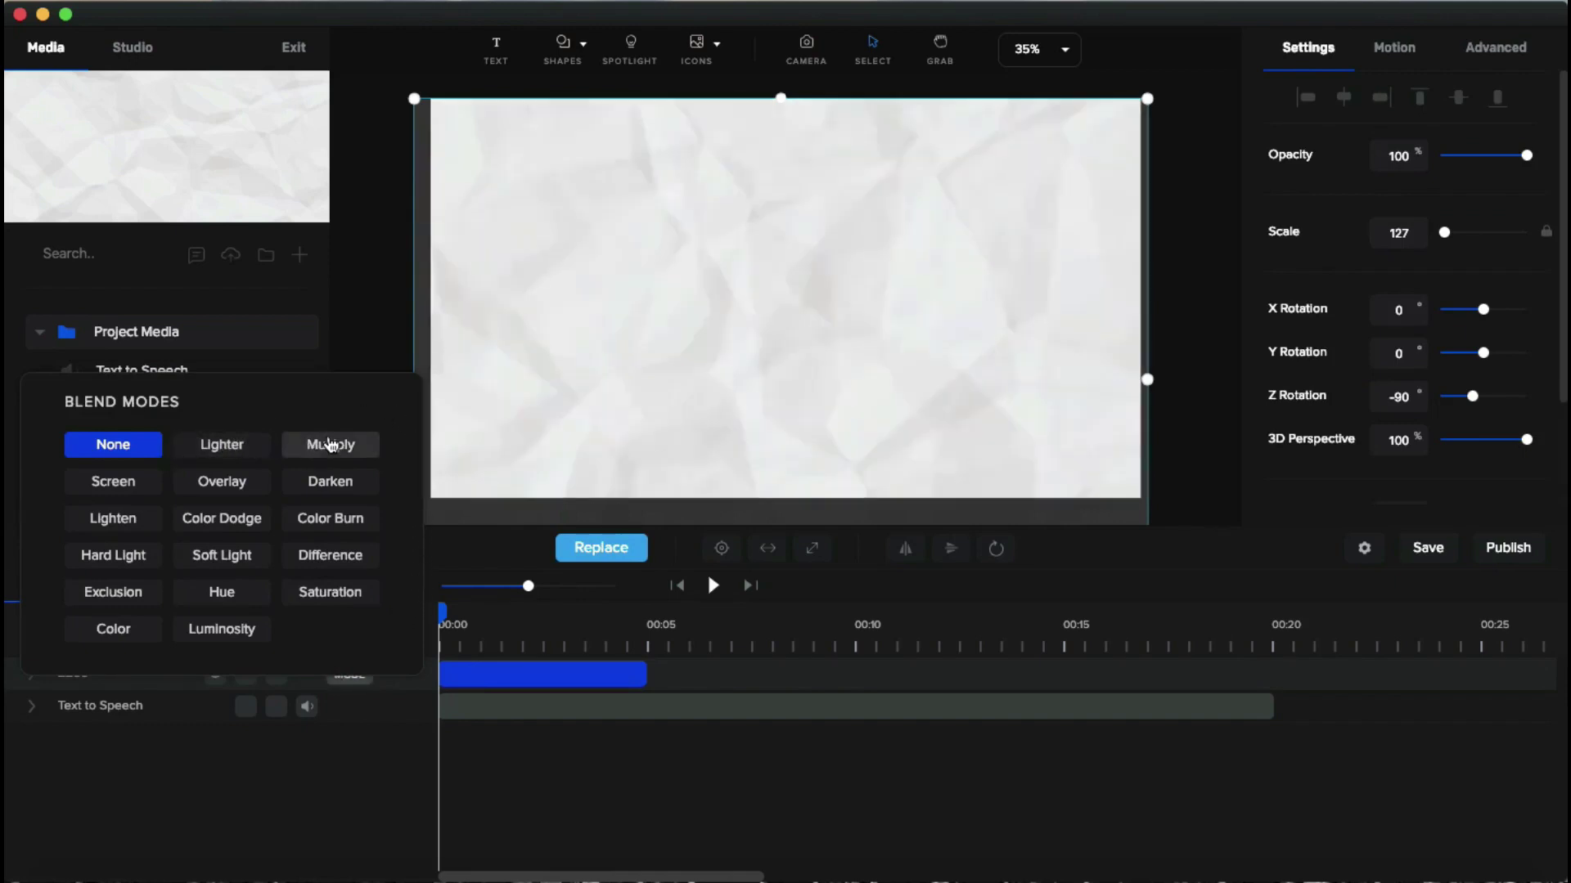
pyautogui.click(332, 446)
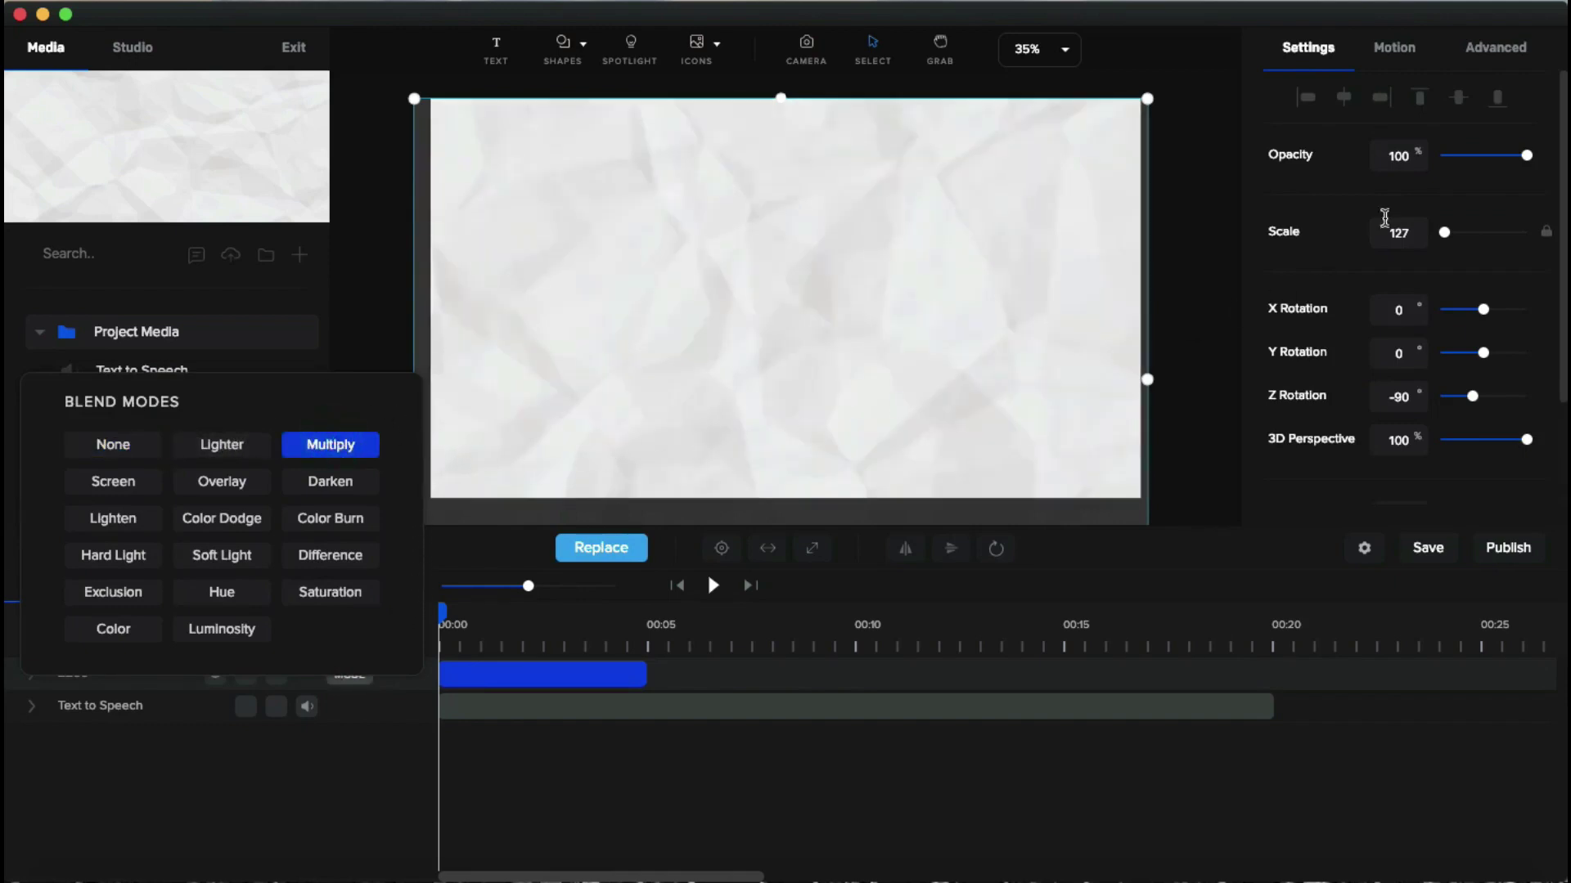
pyautogui.moveTo(1515, 154); pyautogui.dragTo(1497, 155)
pyautogui.click(1204, 270)
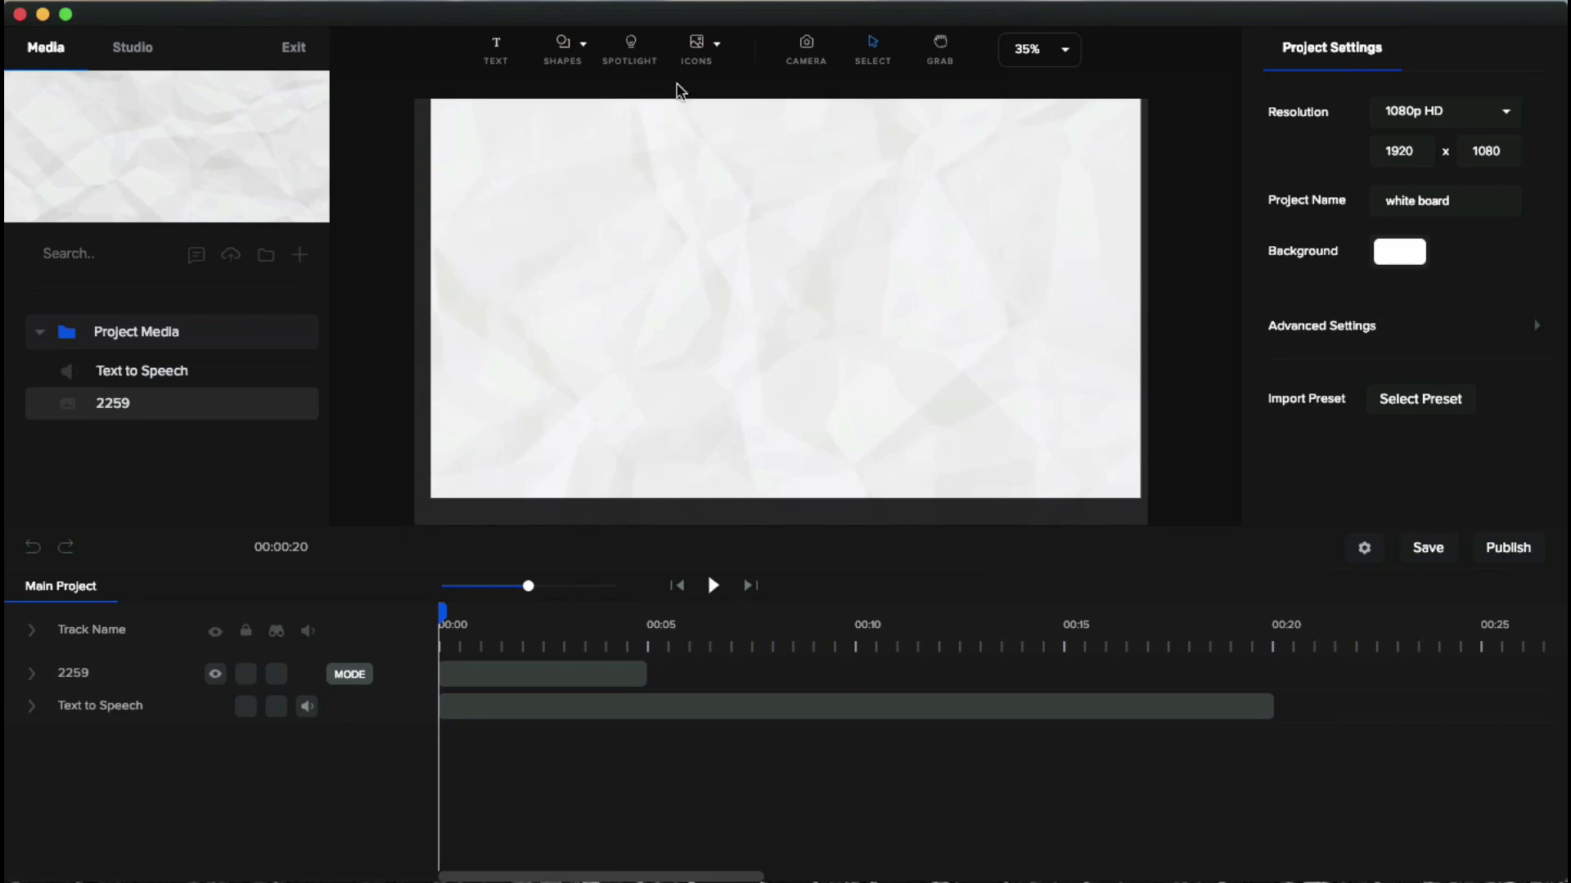
# Step: Browse the Colored Lines, Flat Style and Mono collections in the Icons category
pyautogui.click(708, 63)
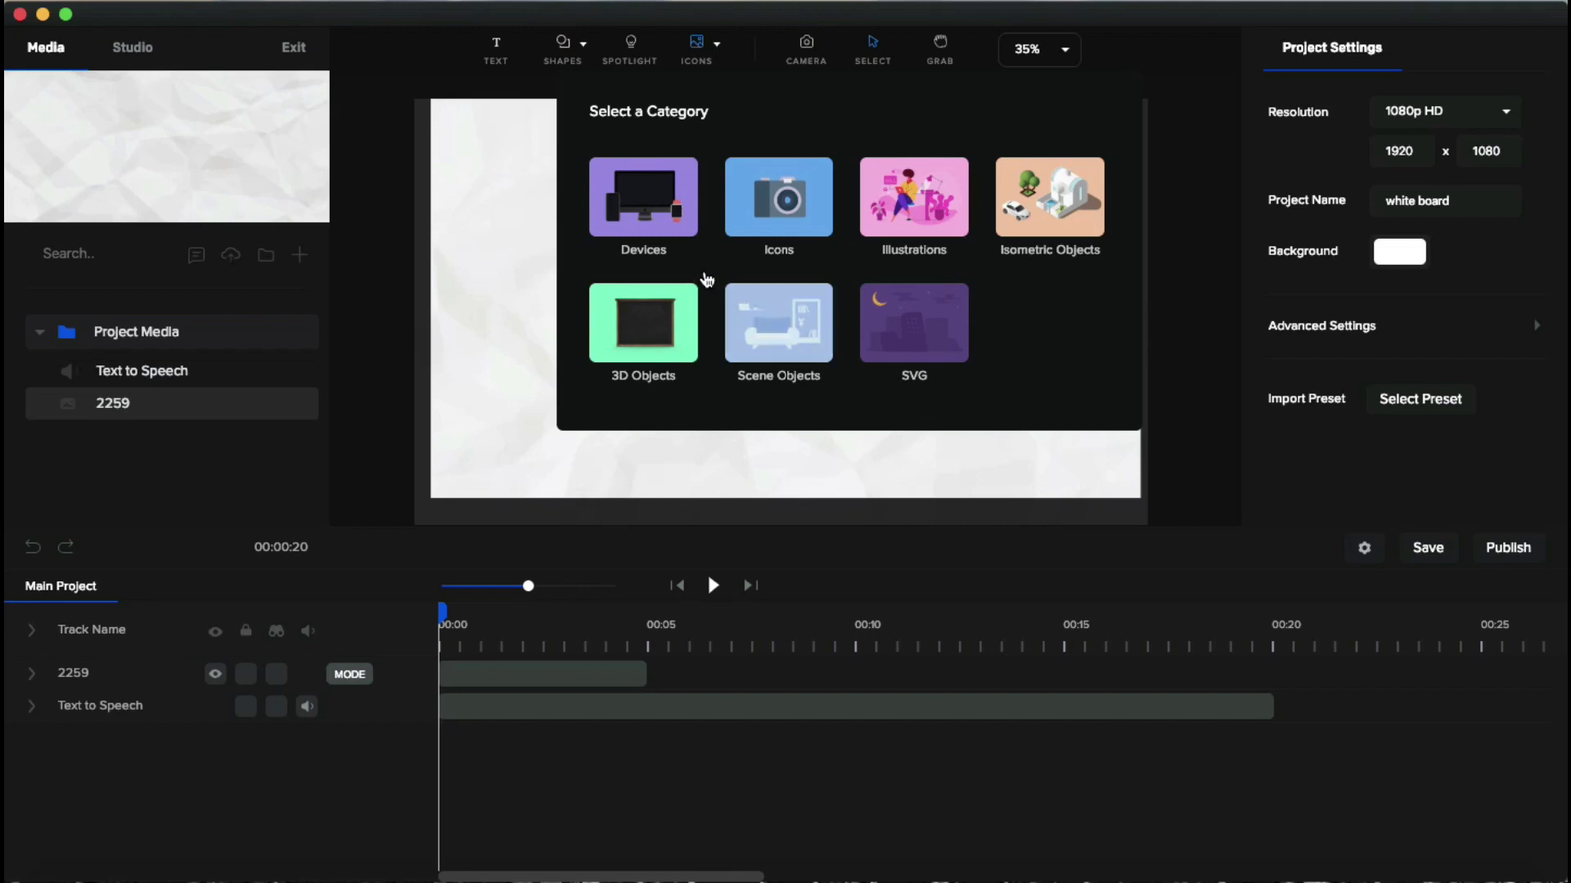
pyautogui.click(760, 235)
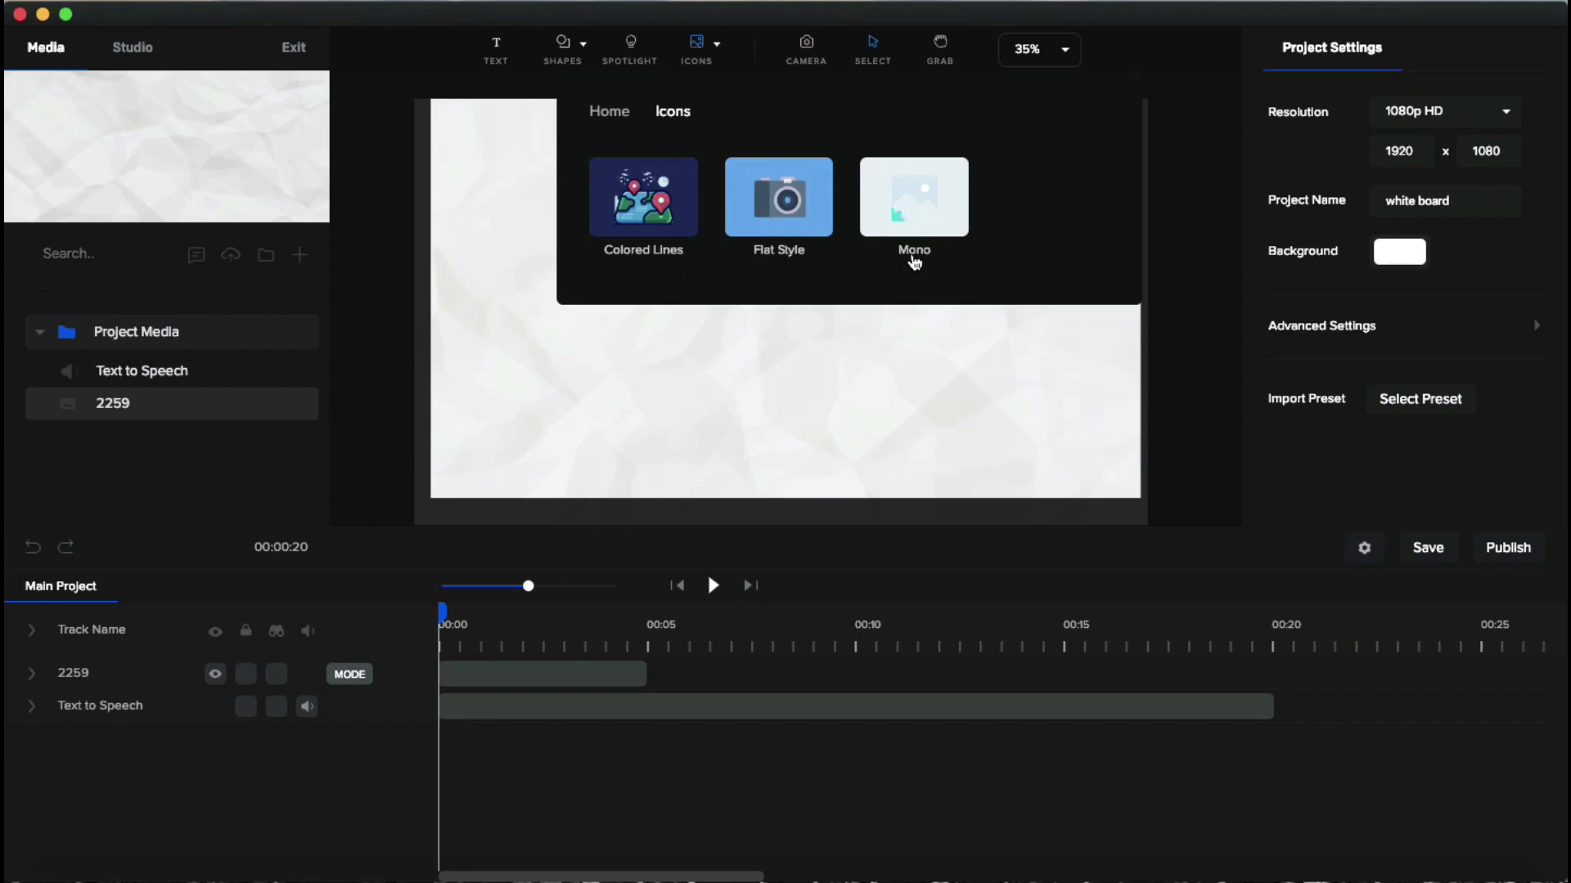
pyautogui.click(642, 206)
pyautogui.scroll(-5, 664, 235)
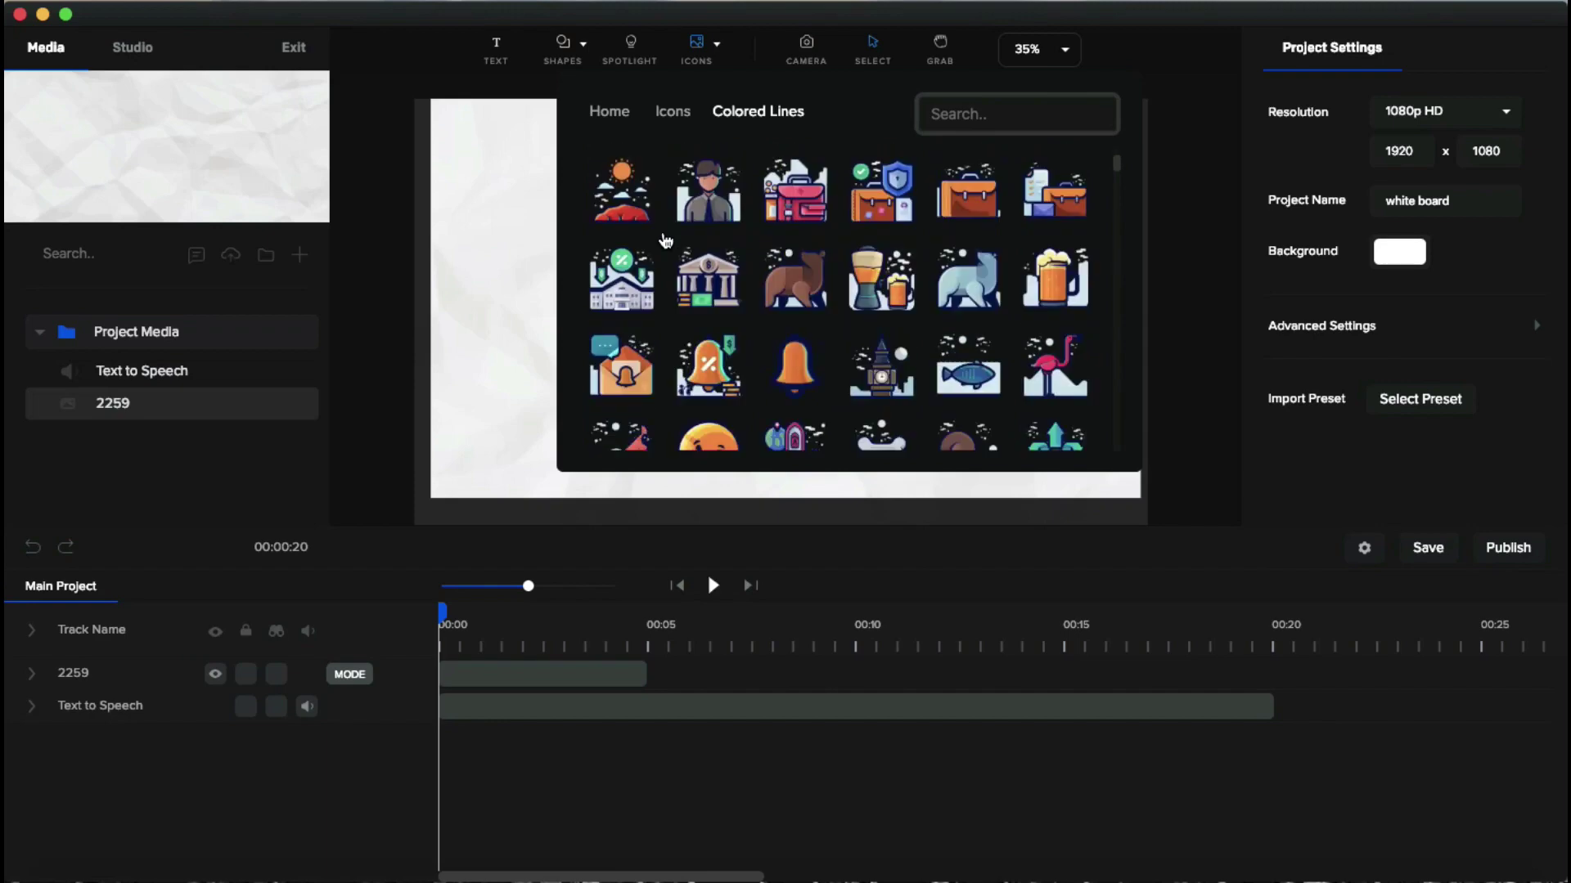
pyautogui.click(672, 114)
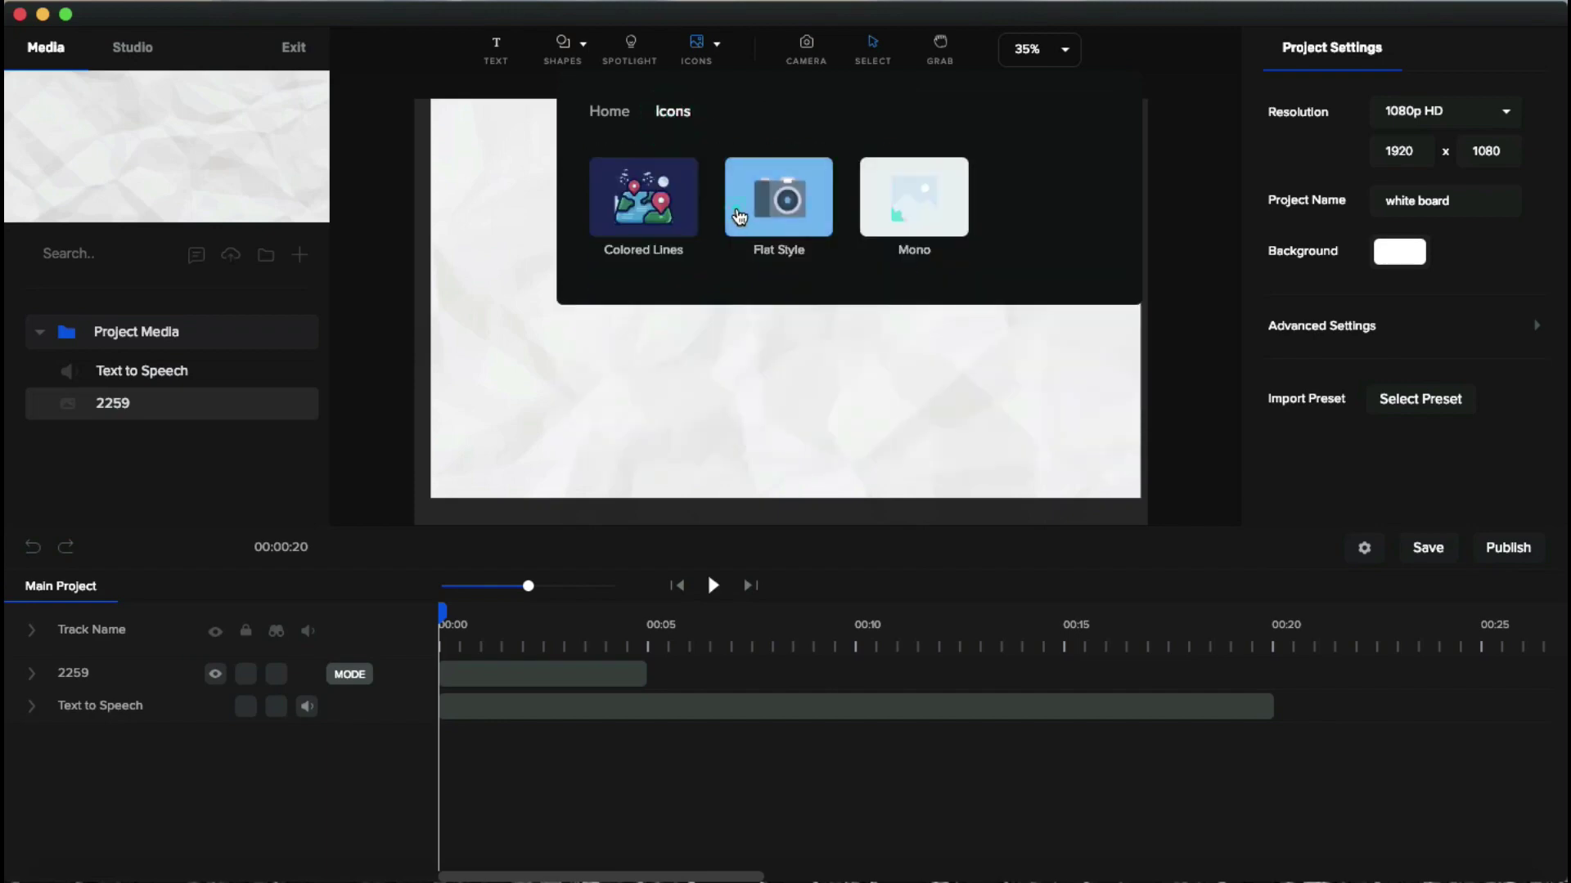
pyautogui.click(737, 221)
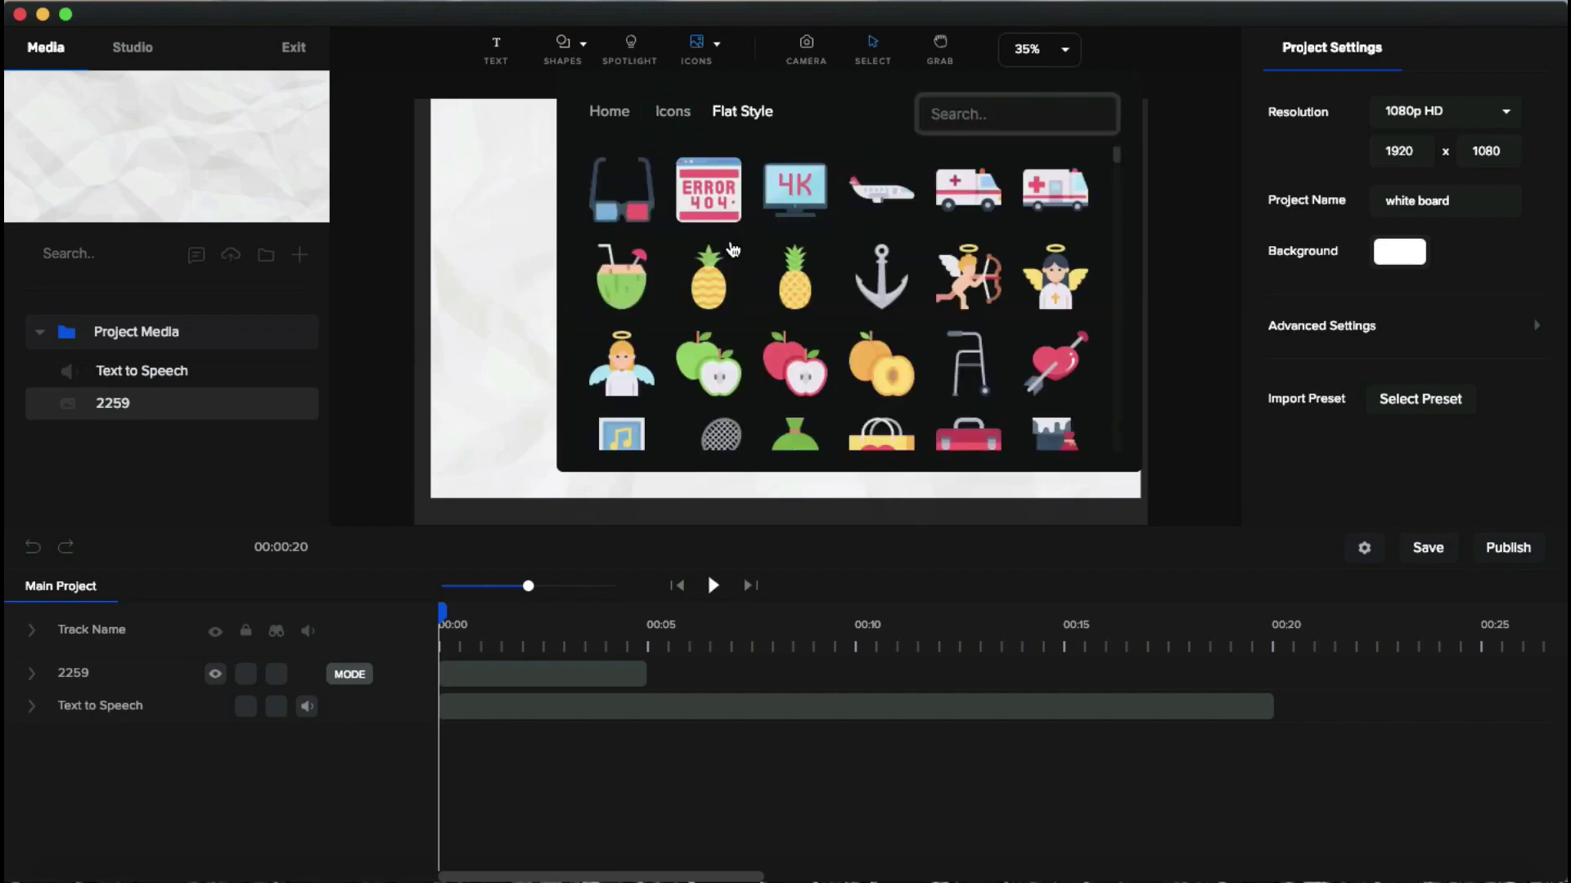
pyautogui.scroll(-4, 733, 250)
pyautogui.scroll(-3, 733, 249)
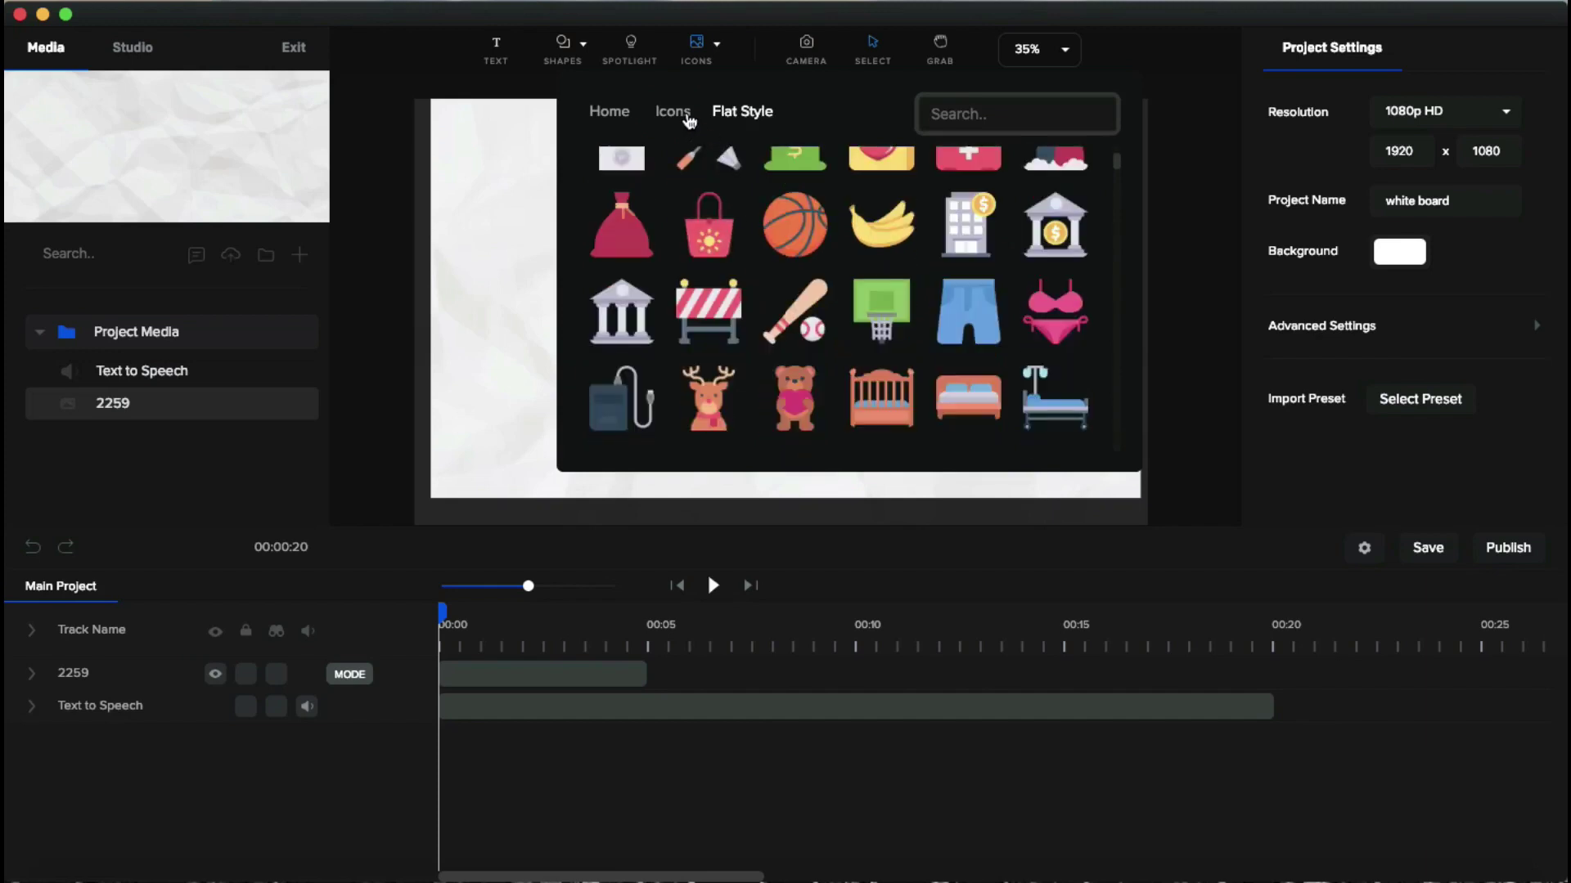
pyautogui.click(689, 120)
pyautogui.click(895, 212)
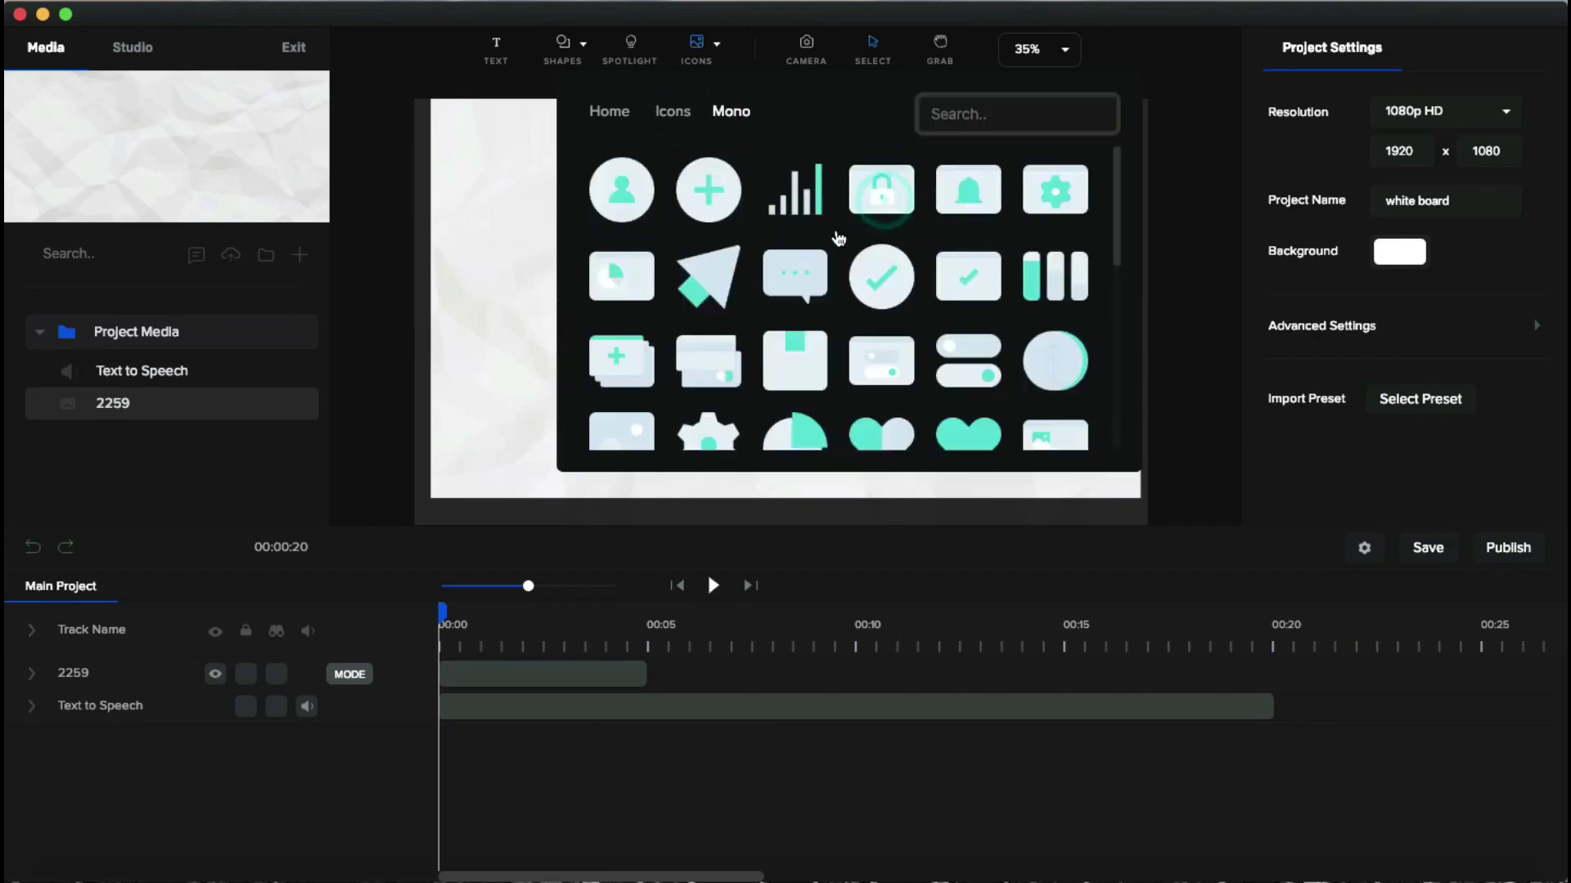
pyautogui.scroll(-2, 822, 241)
pyautogui.scroll(-4, 826, 243)
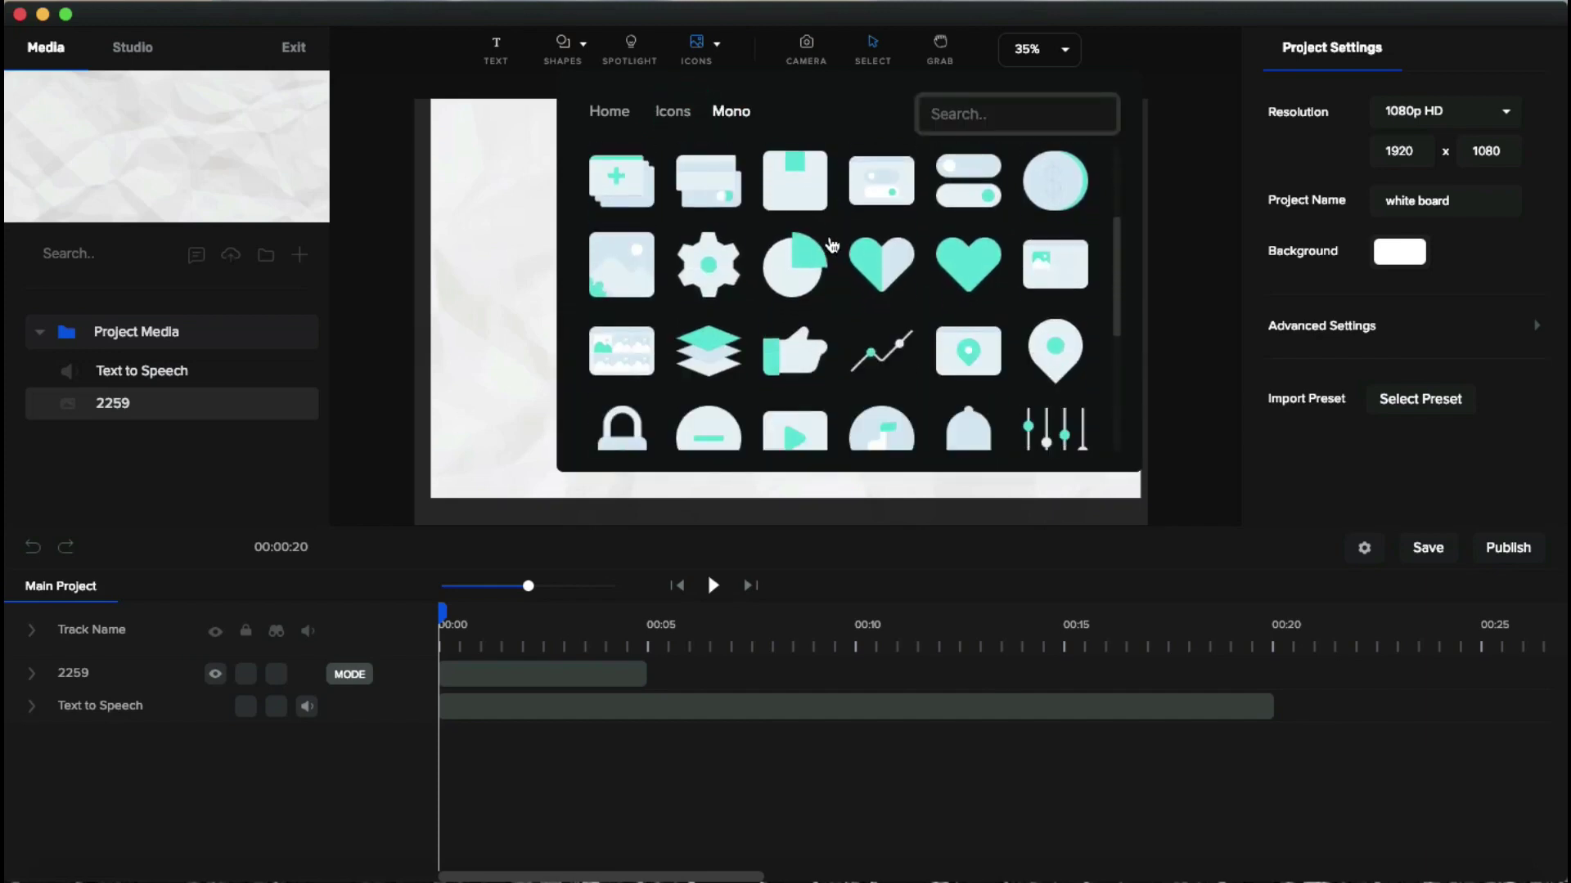
pyautogui.scroll(-4, 832, 246)
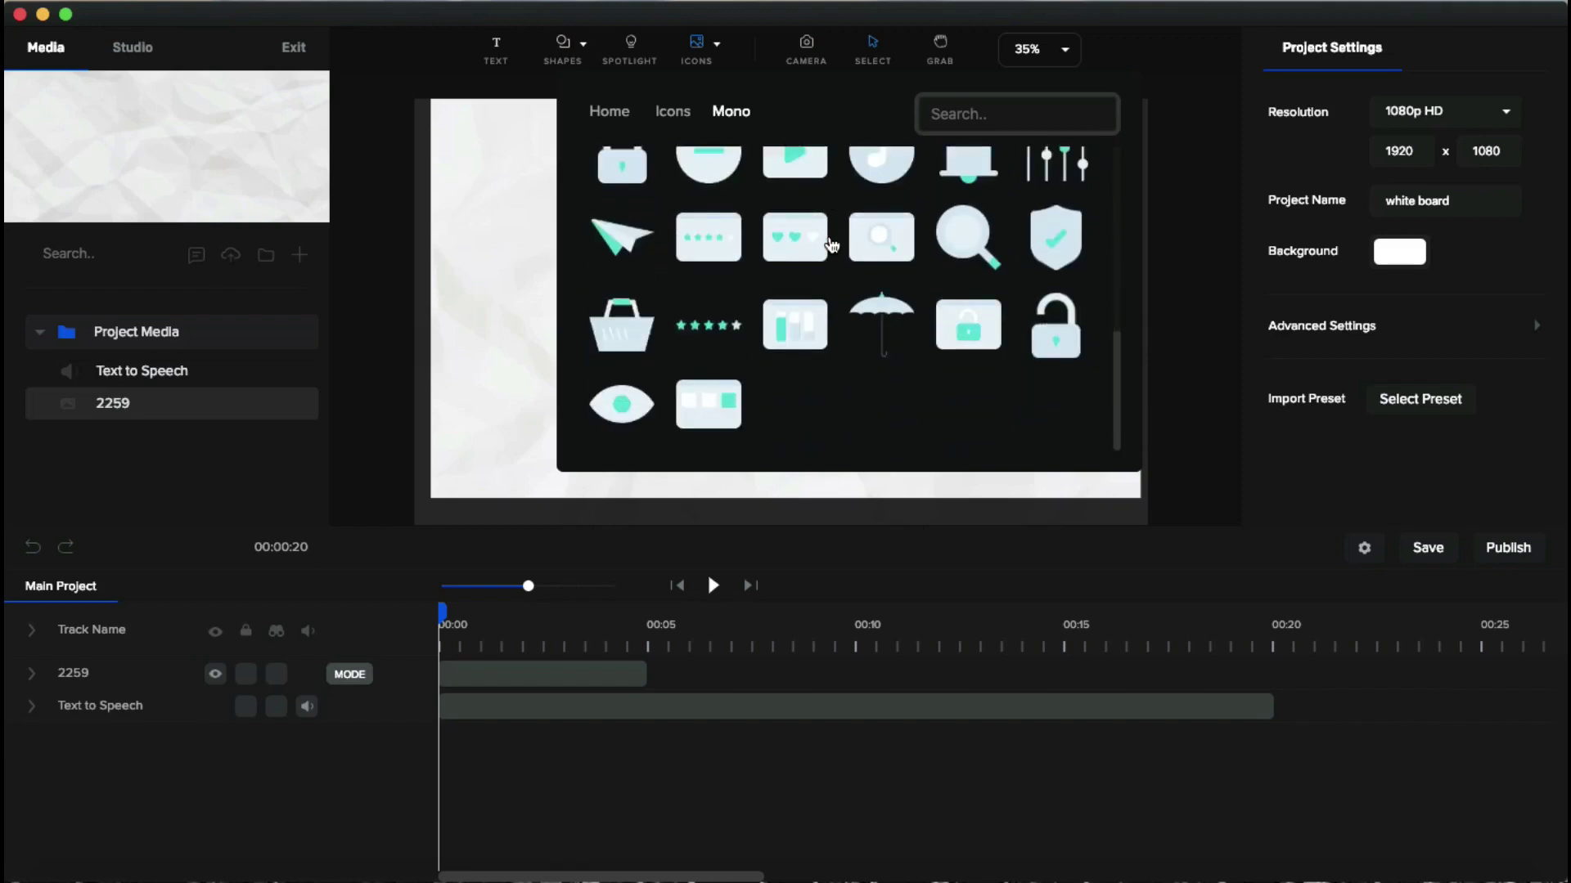
pyautogui.scroll(3, 832, 244)
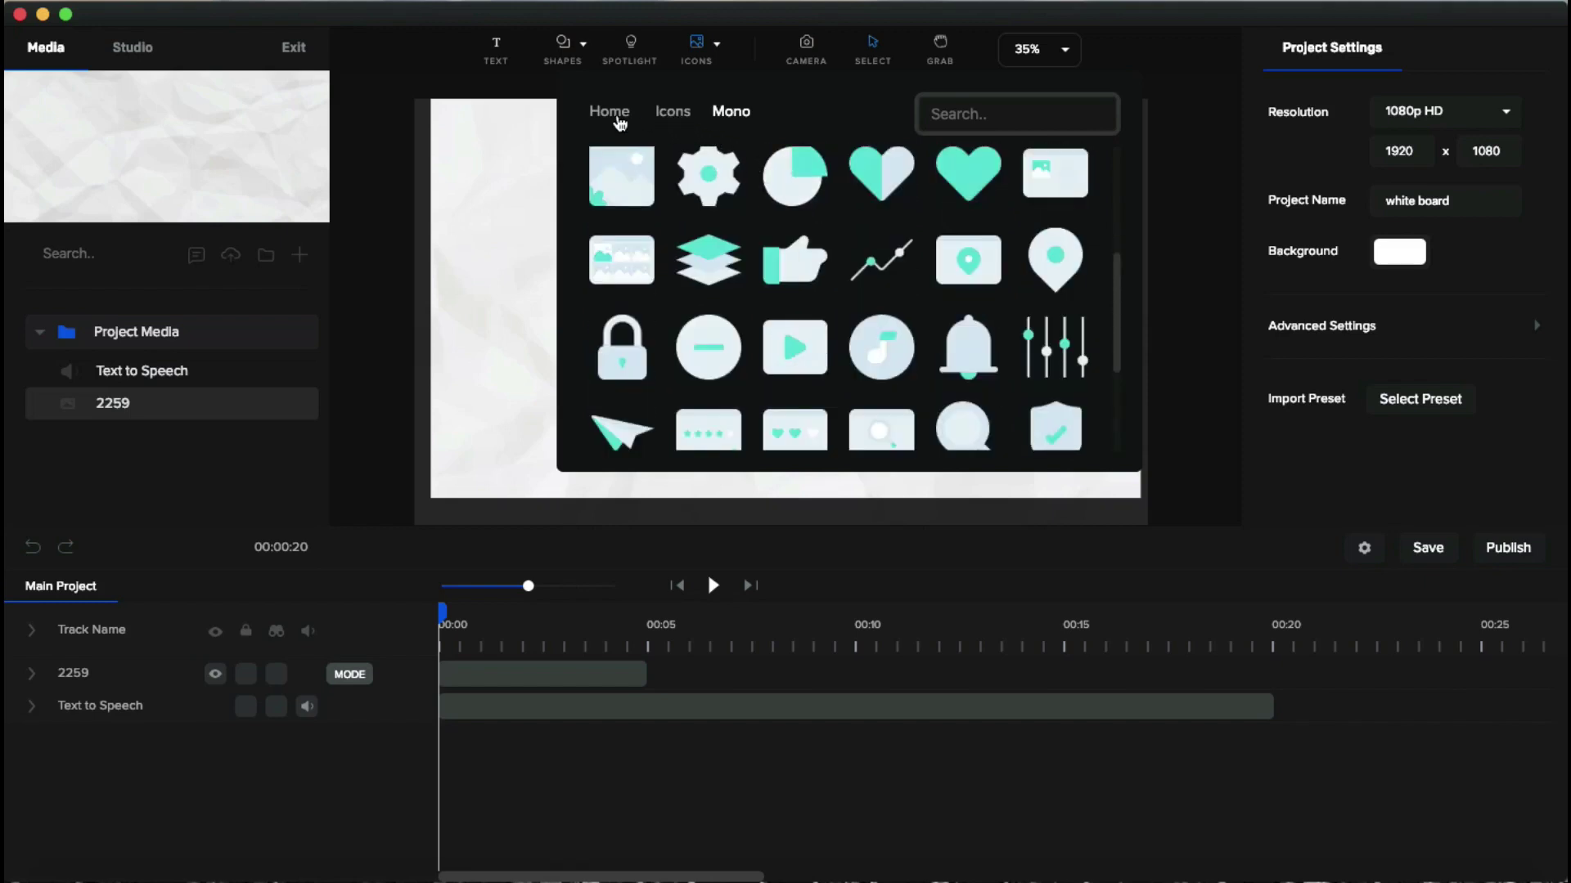
# Step: Add the Lined Characters illustration of a man presenting a chart board to the canvas and play the scene
pyautogui.click(619, 122)
pyautogui.click(910, 244)
pyautogui.click(909, 244)
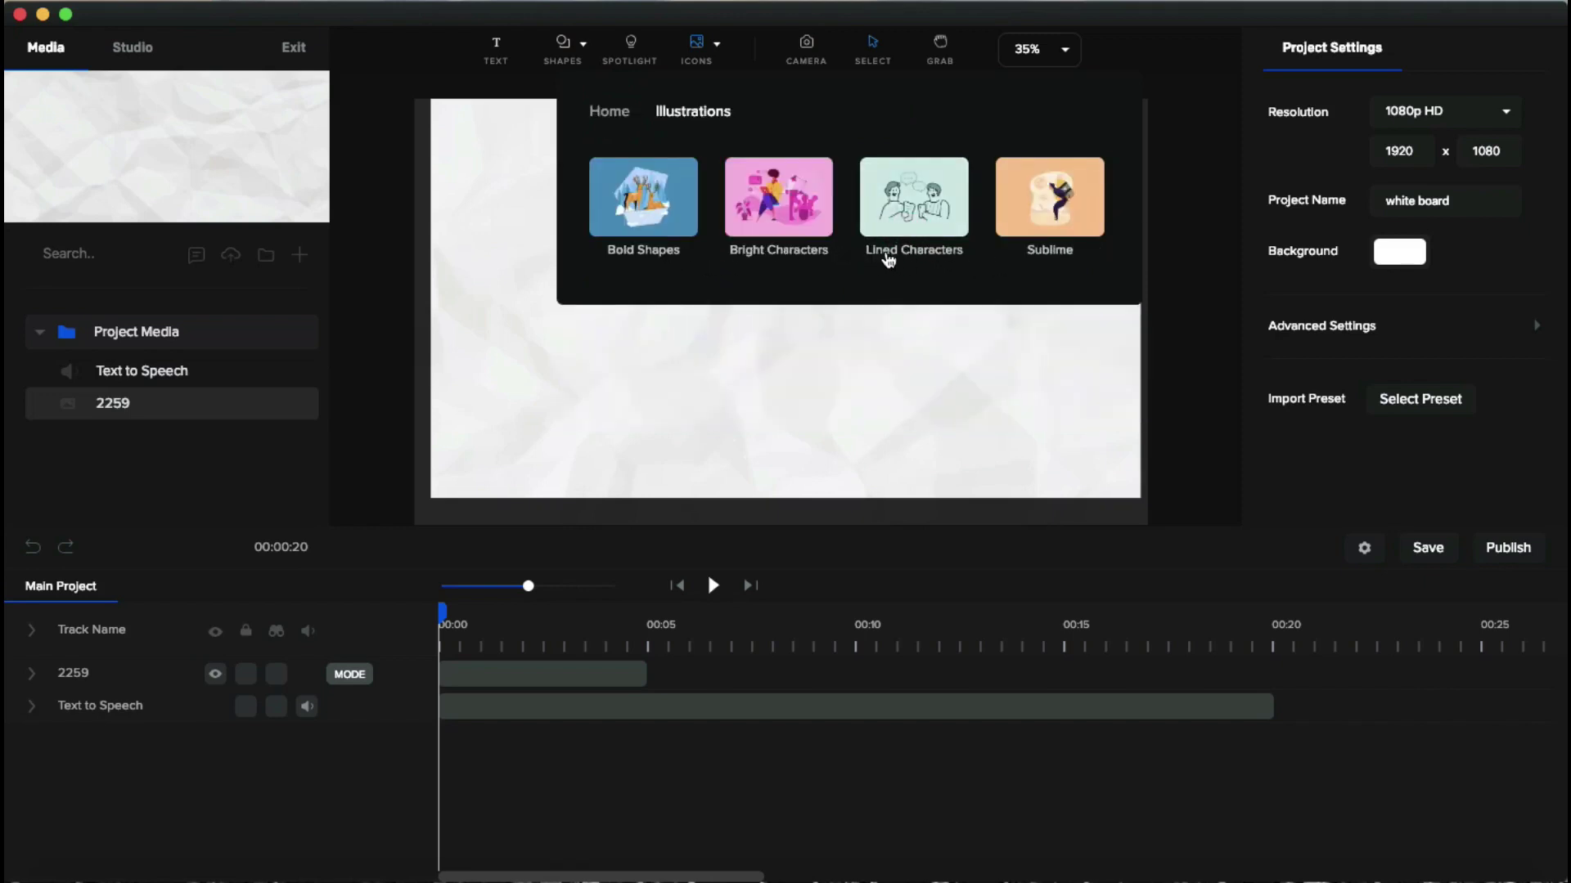
pyautogui.click(903, 215)
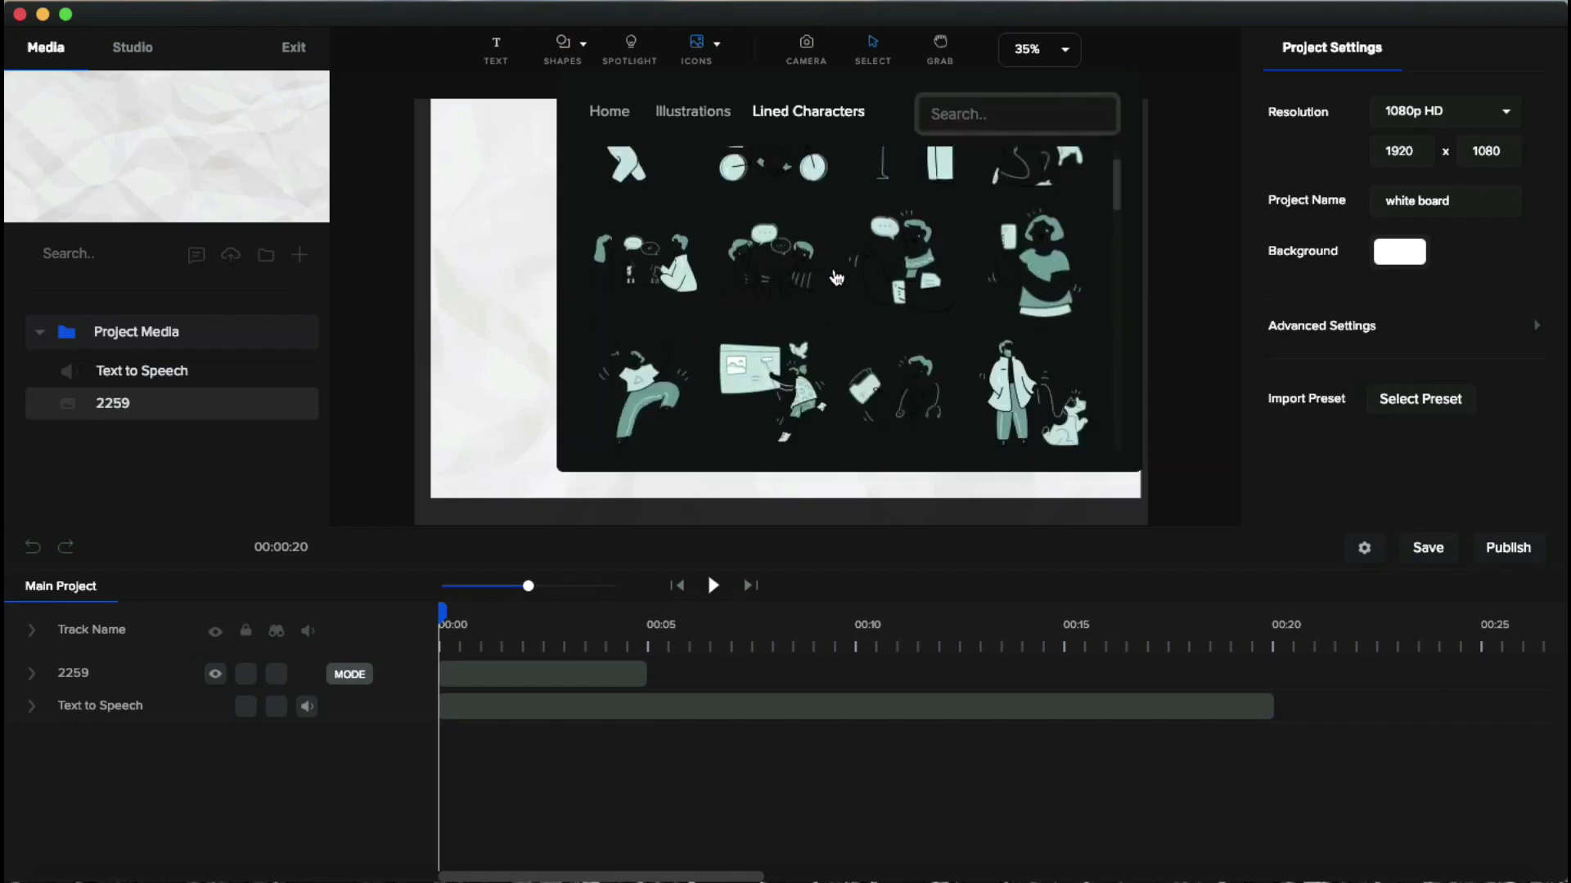
pyautogui.scroll(2, 740, 229)
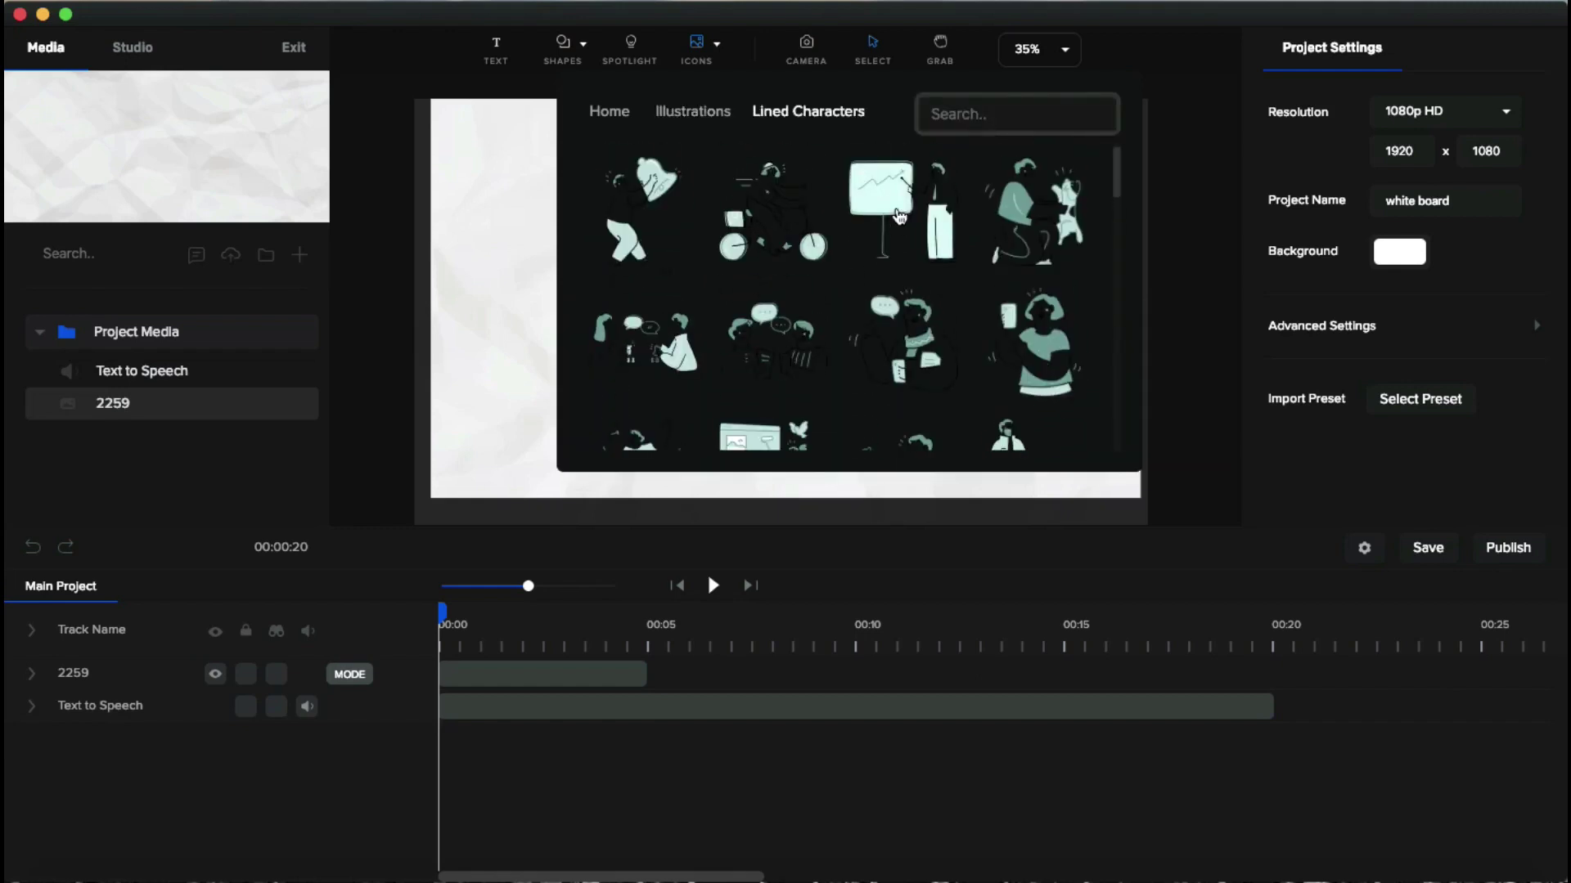
pyautogui.click(740, 229)
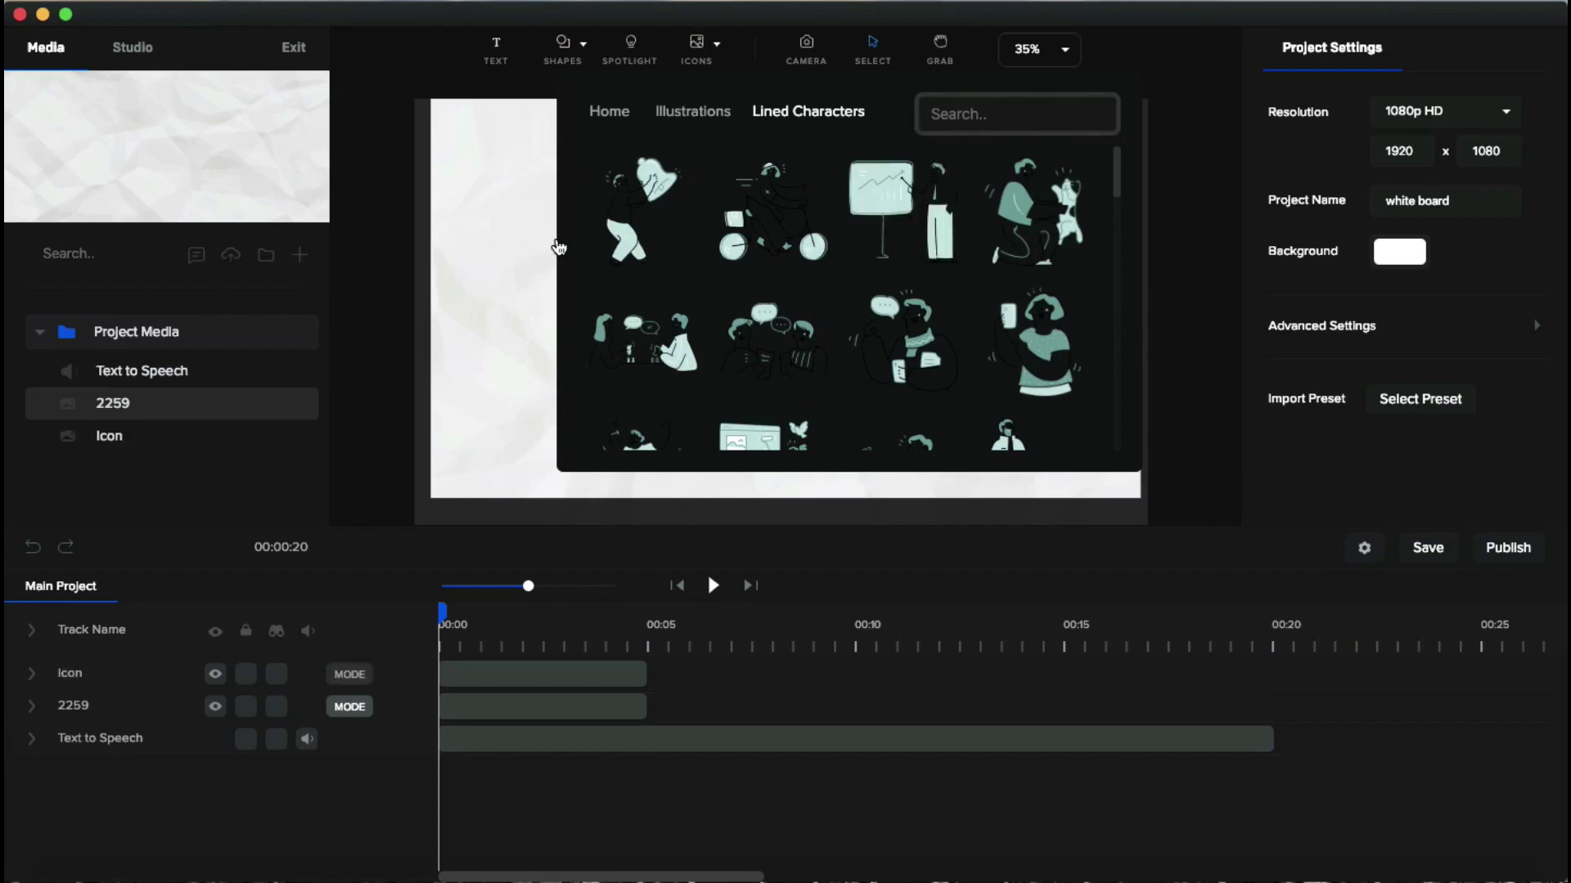
pyautogui.click(360, 278)
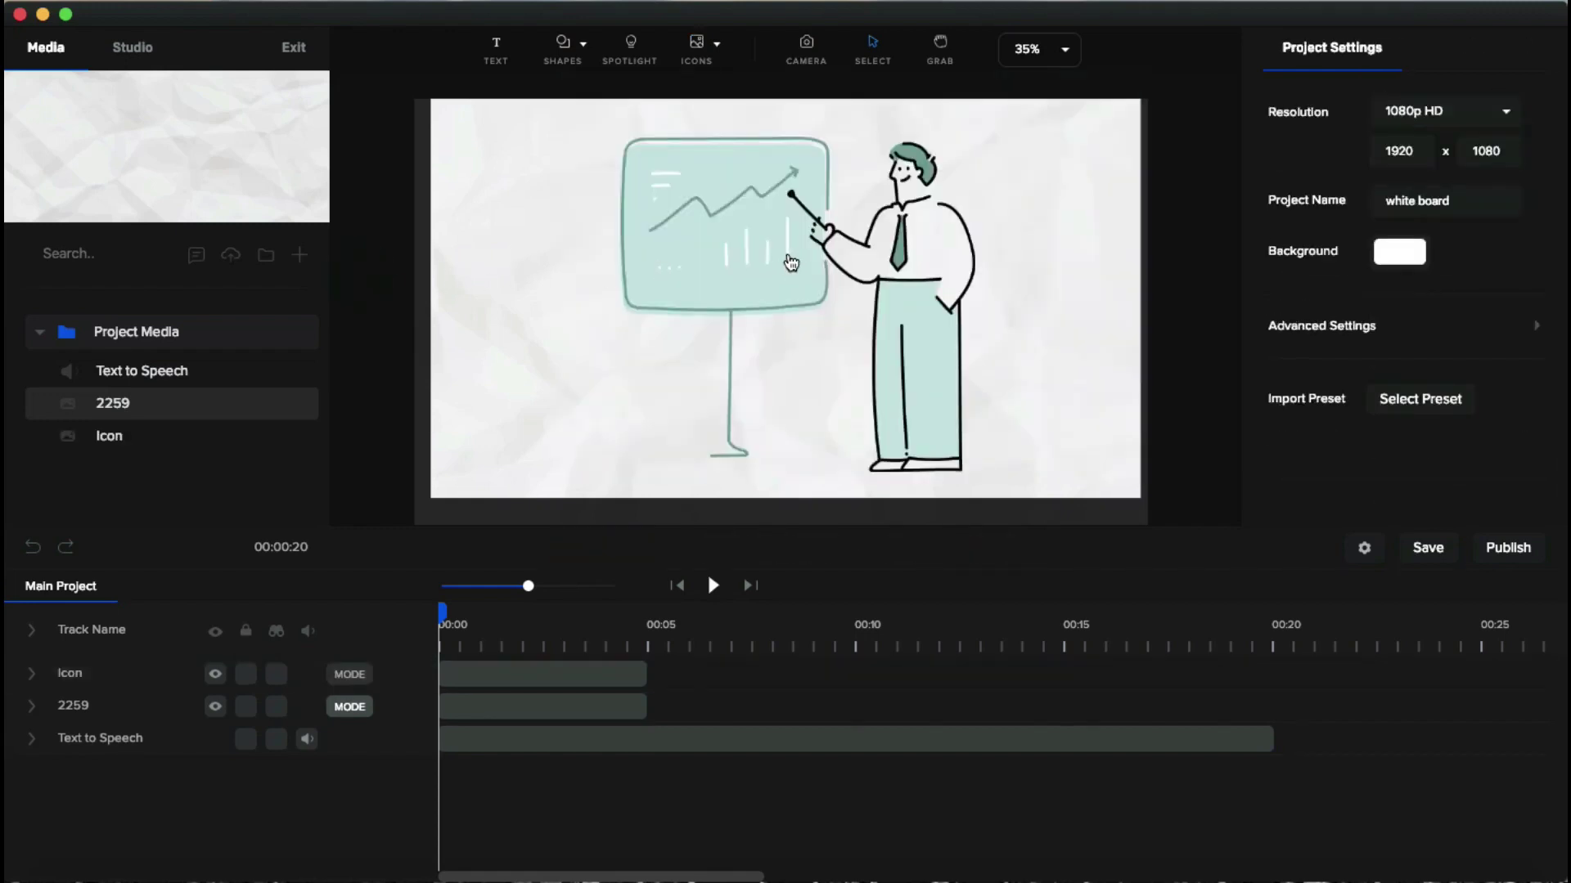
pyautogui.press('space')
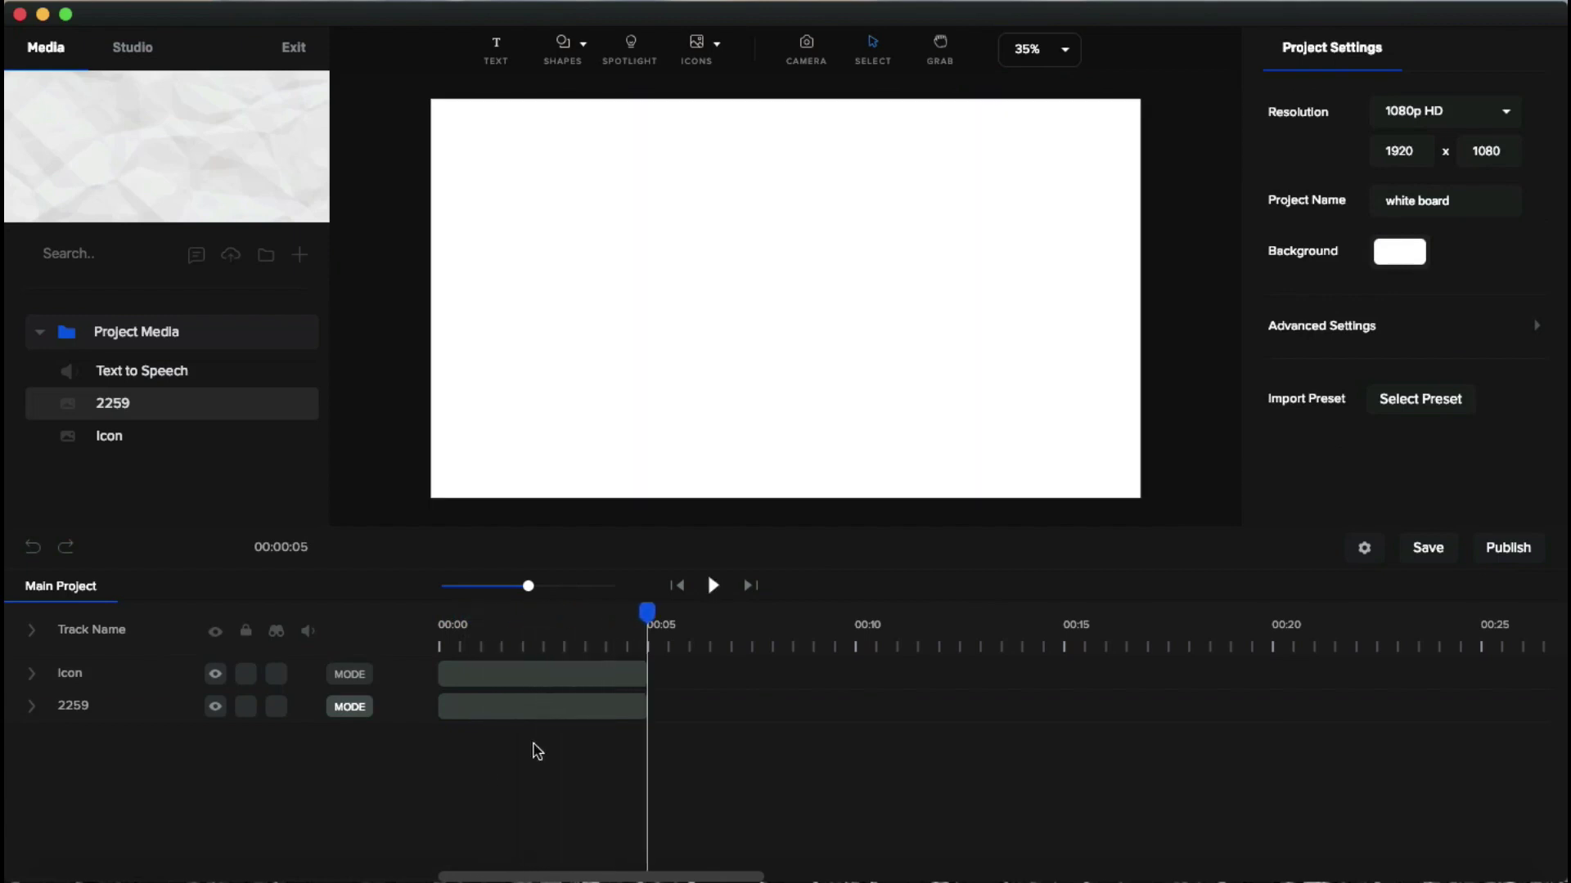
pyautogui.moveTo(644, 612); pyautogui.dragTo(425, 630)
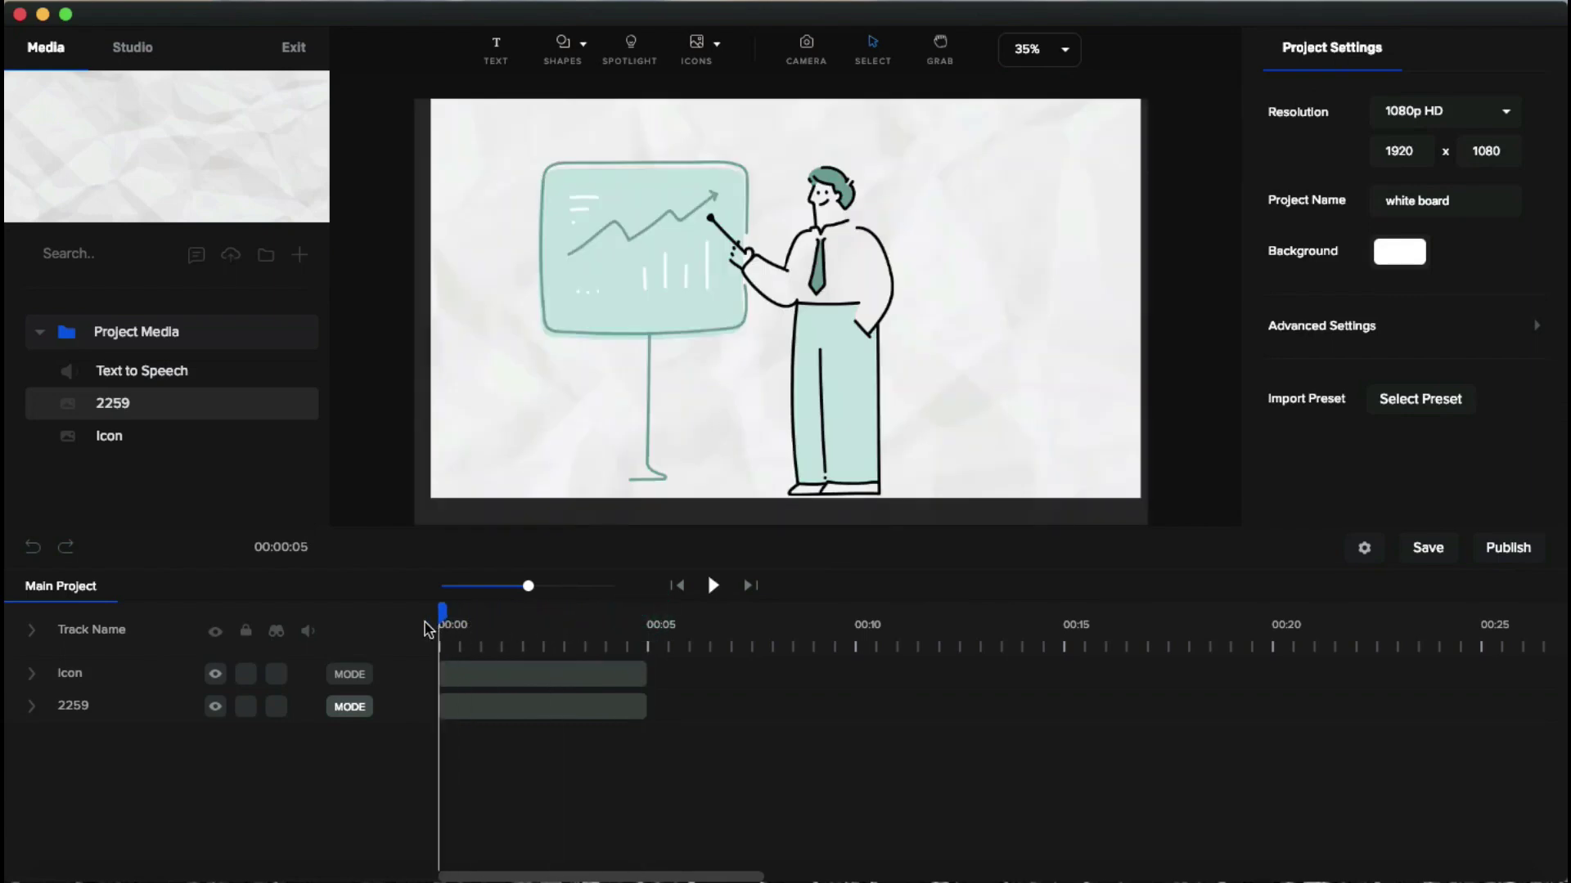
# Step: Add a doodle effect to the illustration's track, keeping the drawing hand shown
pyautogui.click(45, 674)
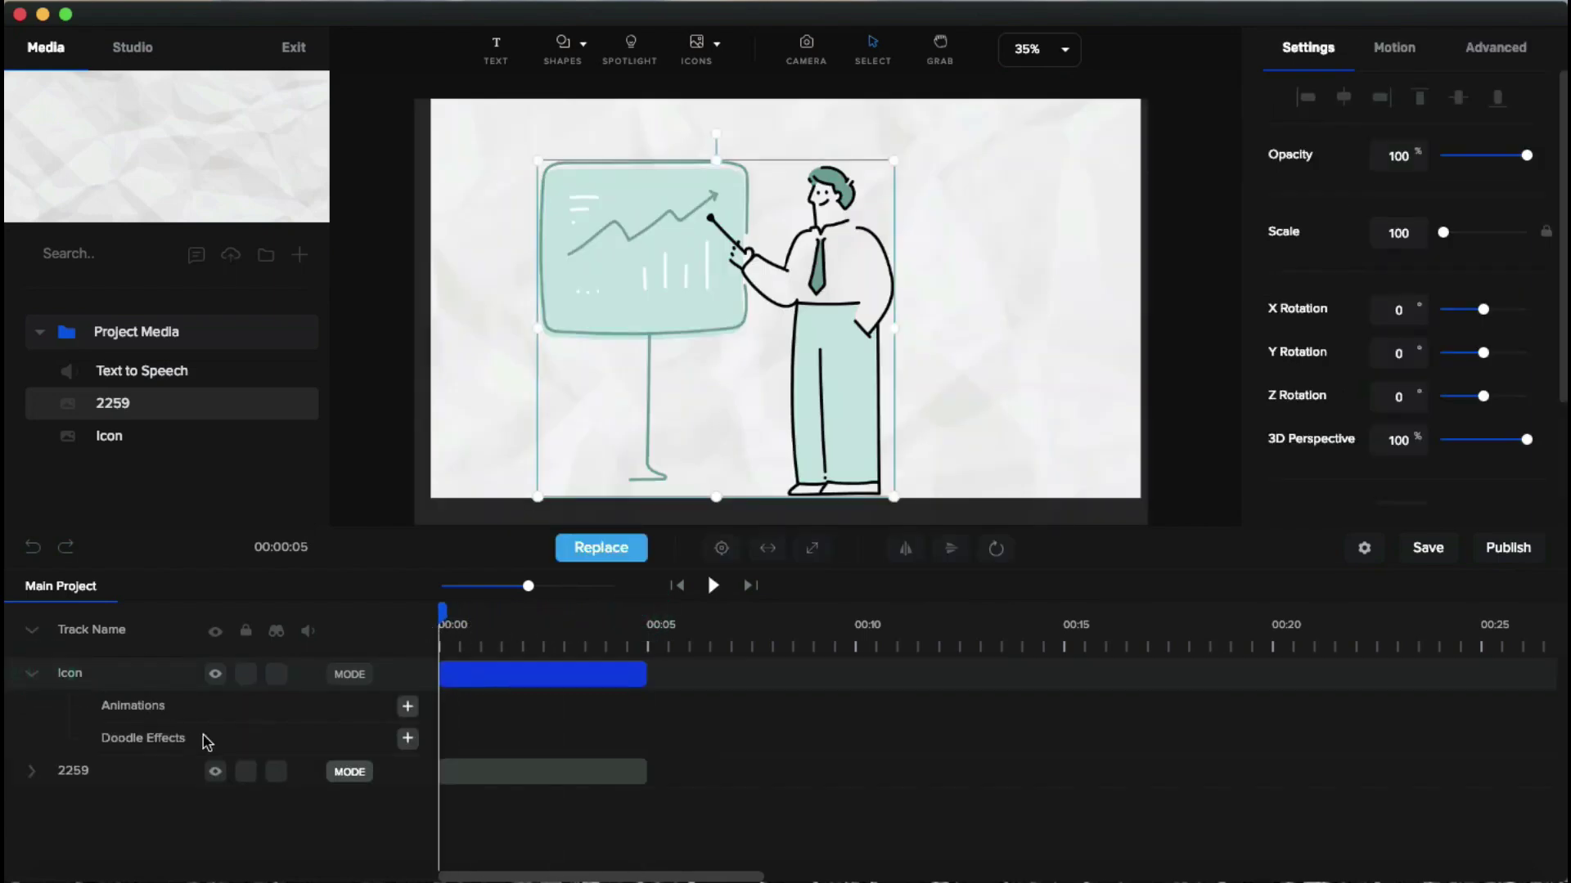
pyautogui.click(407, 738)
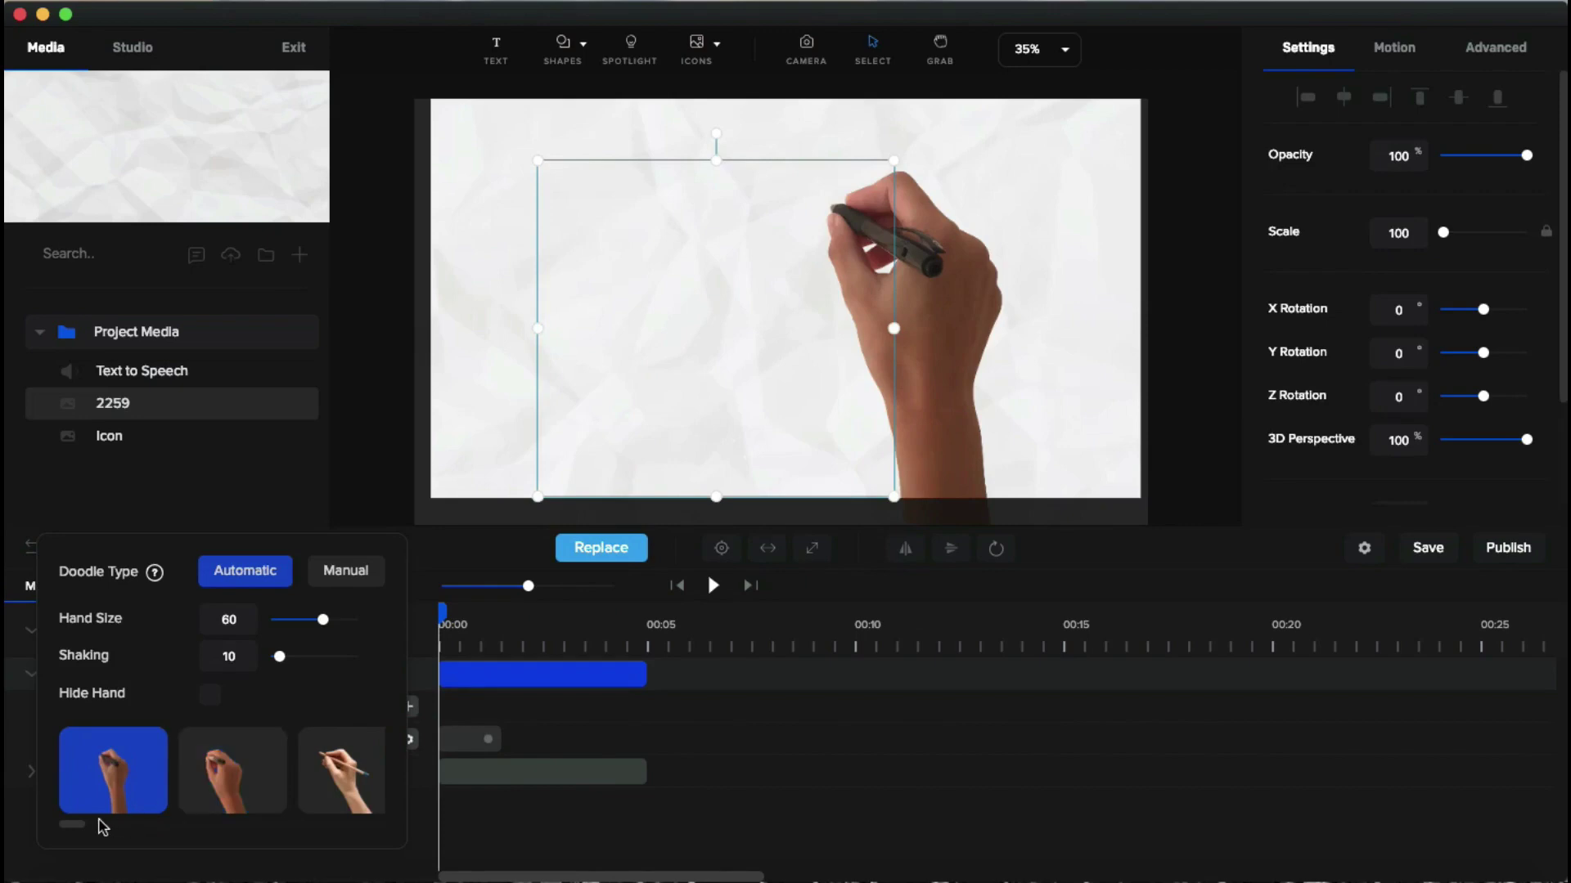
pyautogui.moveTo(88, 830)
pyautogui.mouseDown()
pyautogui.moveTo(243, 846)
pyautogui.moveTo(79, 844)
pyautogui.mouseUp()
pyautogui.click(210, 695)
pyautogui.click(211, 694)
# Step: Play back the automatic hand-drawing animation from the start of the timeline
pyautogui.click(470, 641)
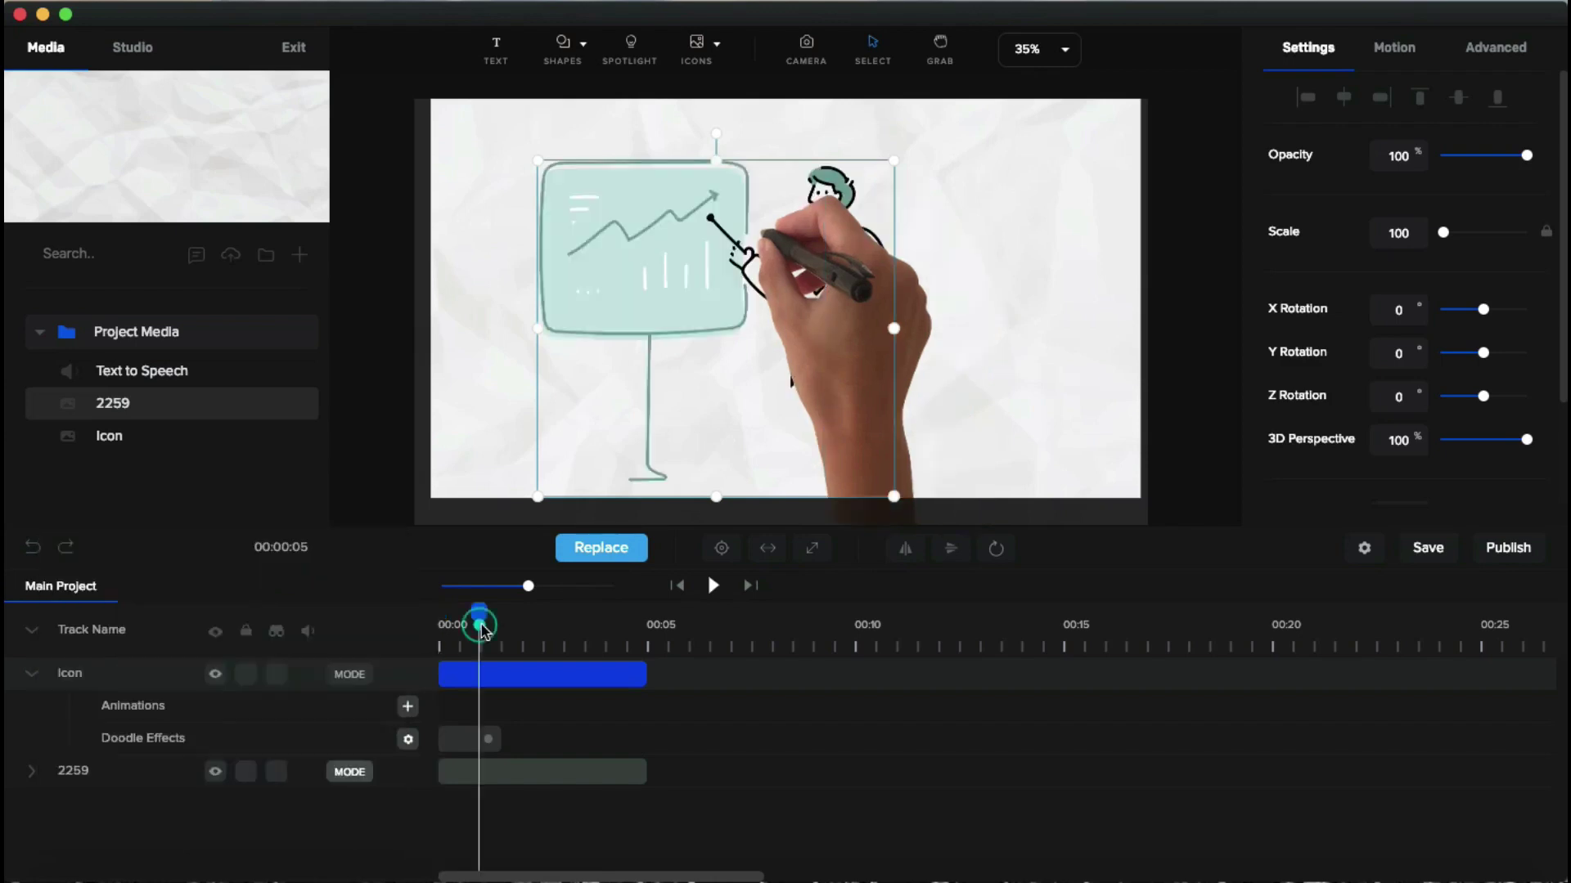
pyautogui.click(435, 628)
pyautogui.press('space')
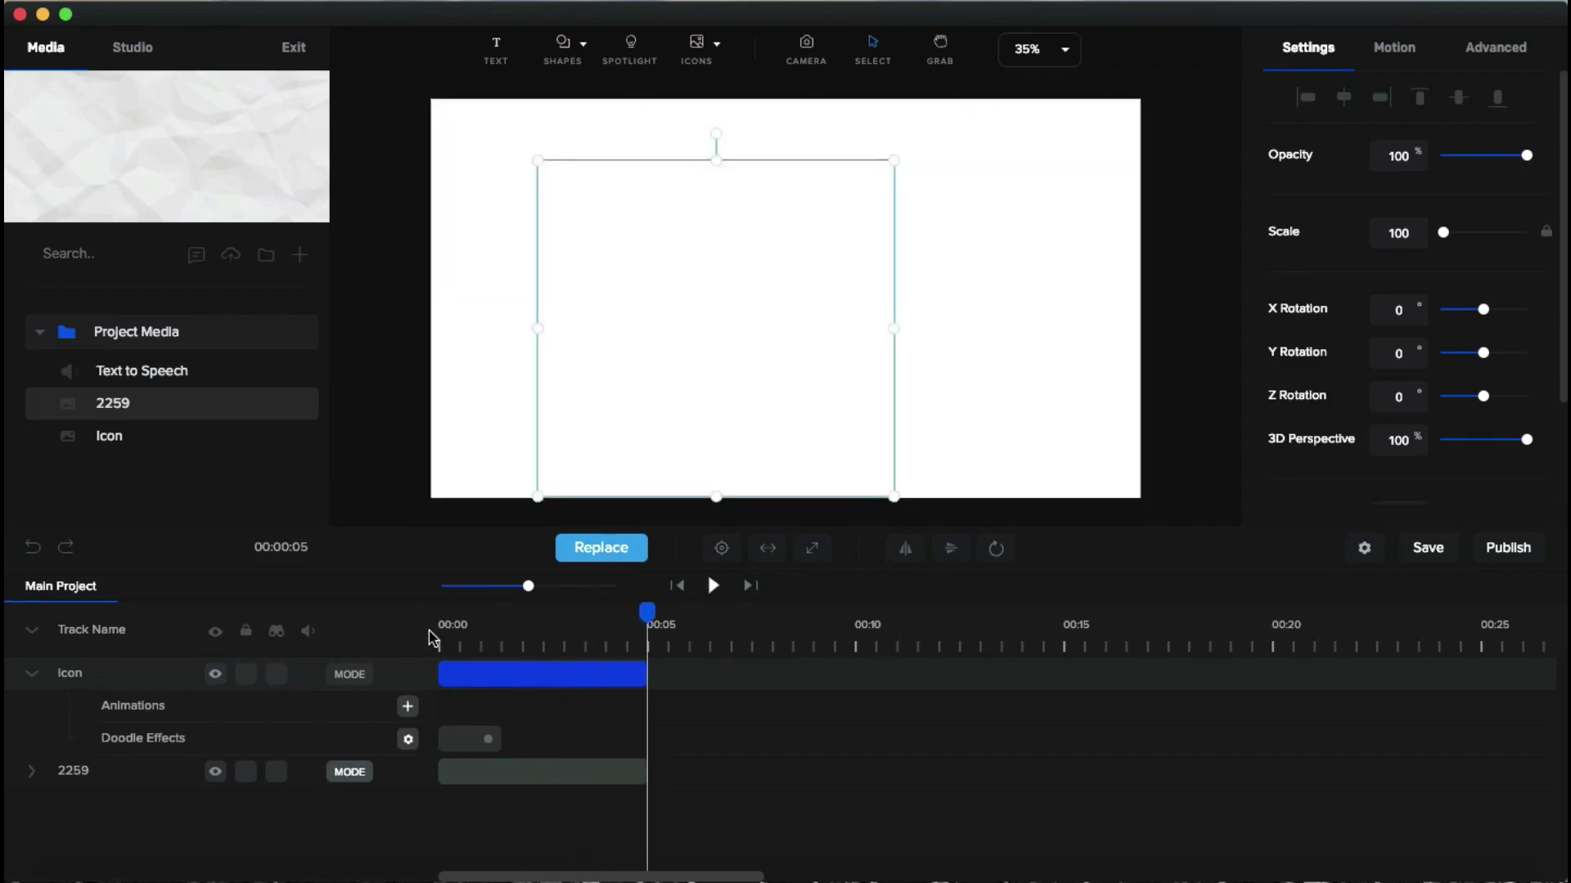
pyautogui.click(434, 638)
pyautogui.press('space')
pyautogui.click(434, 638)
# Step: Switch the illustration's doodle type to Manual and start editing its drawing path
pyautogui.click(407, 739)
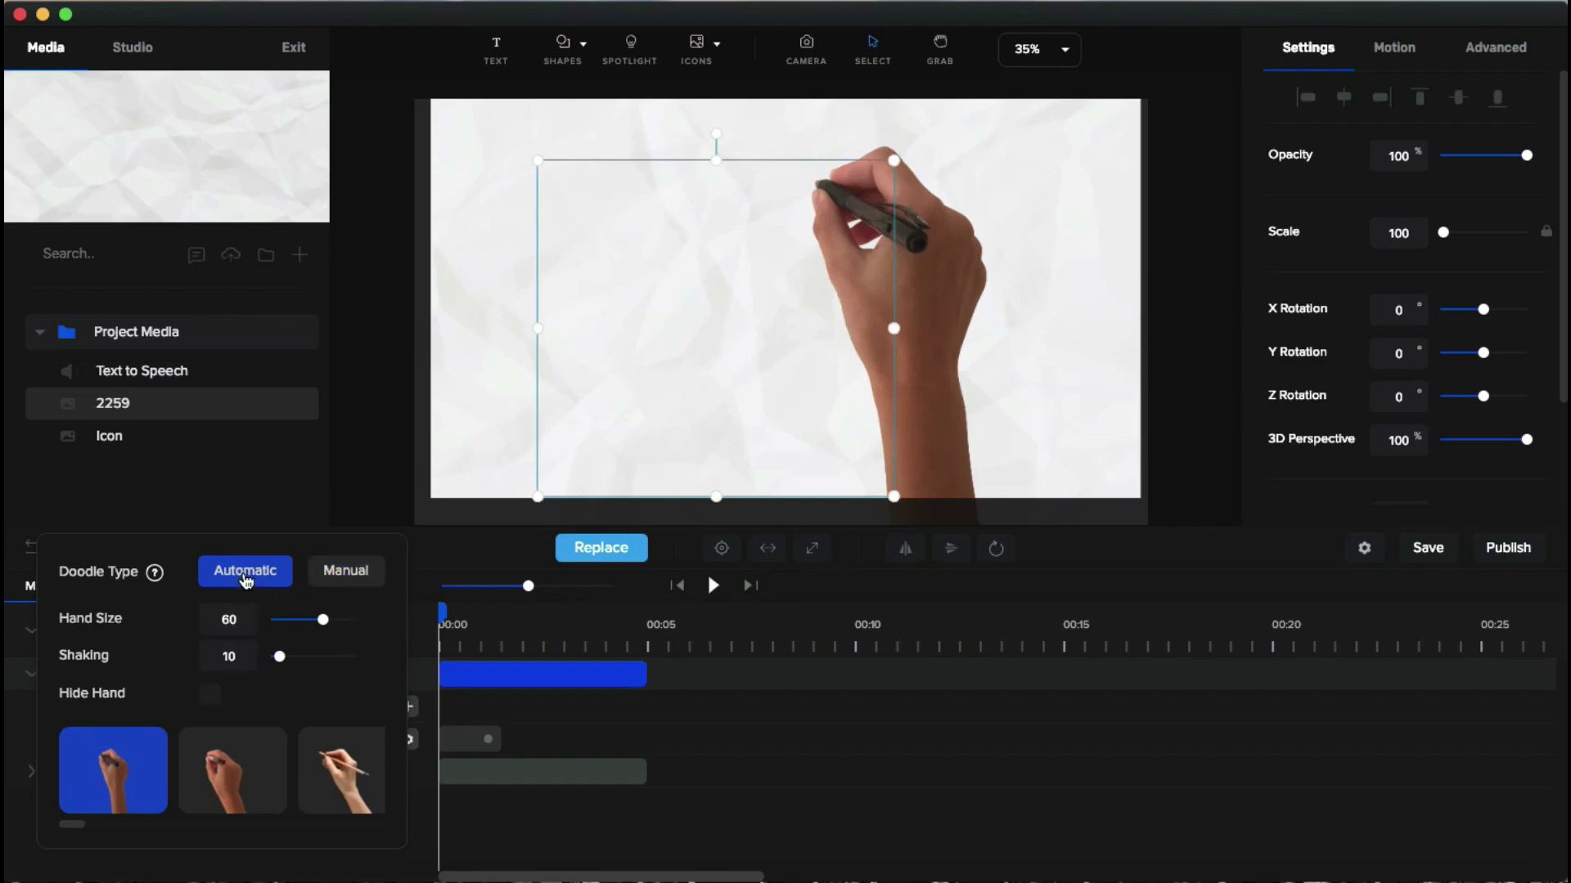
pyautogui.click(353, 578)
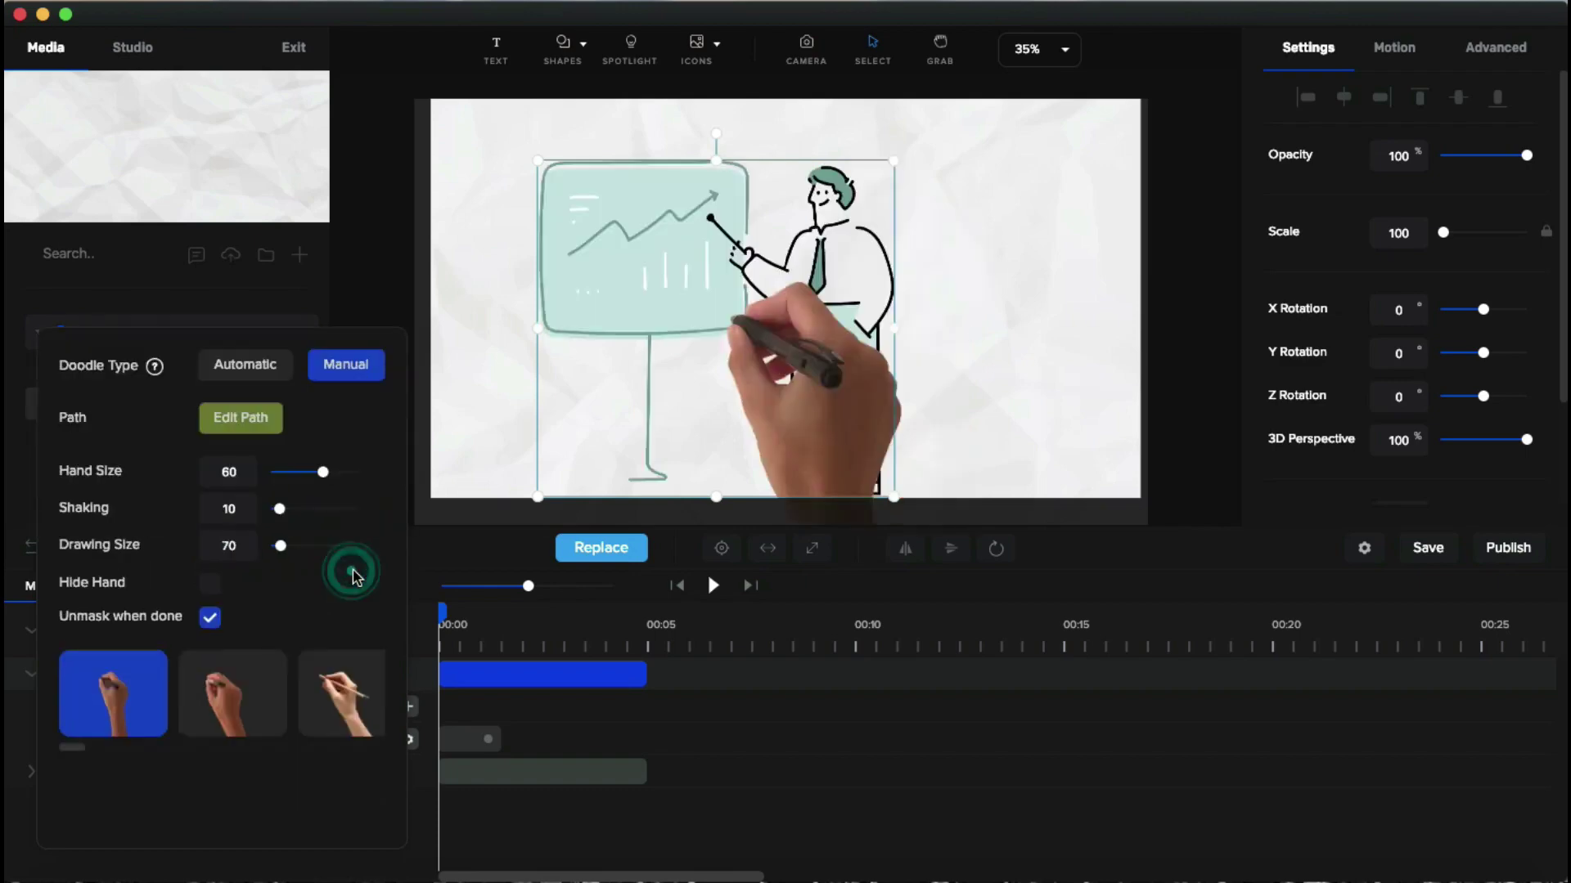
pyautogui.click(270, 427)
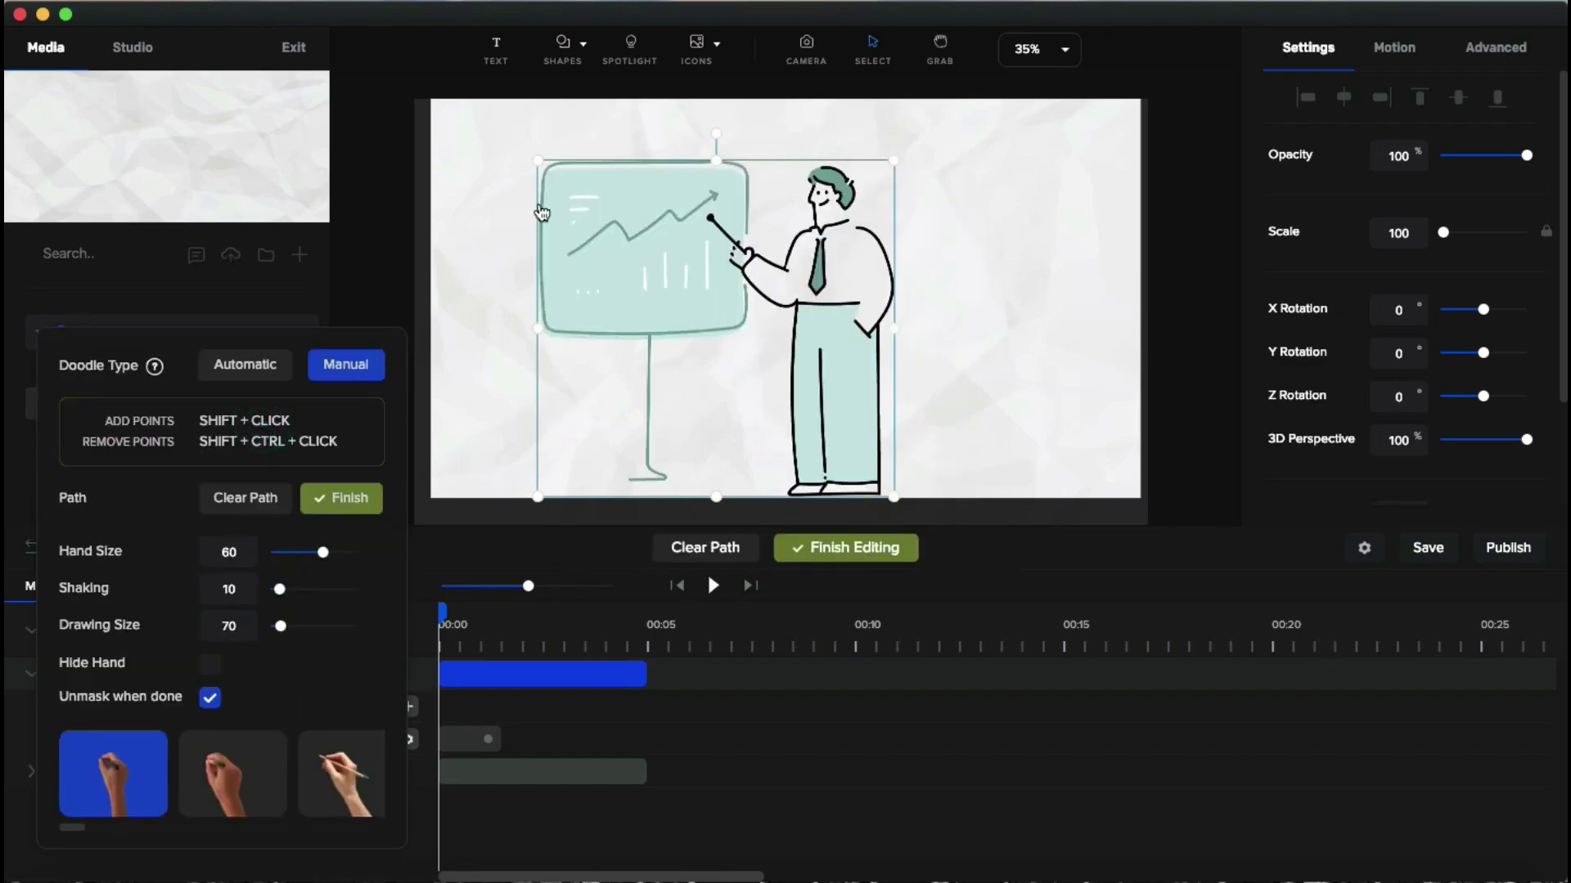
# Step: Trace the doodle path along the chart board's top edge, down its right side and onto the presenter's arm
pyautogui.keyDown('shift'); pyautogui.click(551, 169); pyautogui.keyUp('shift')
pyautogui.keyDown('shift'); pyautogui.click(737, 170); pyautogui.keyUp('shift')
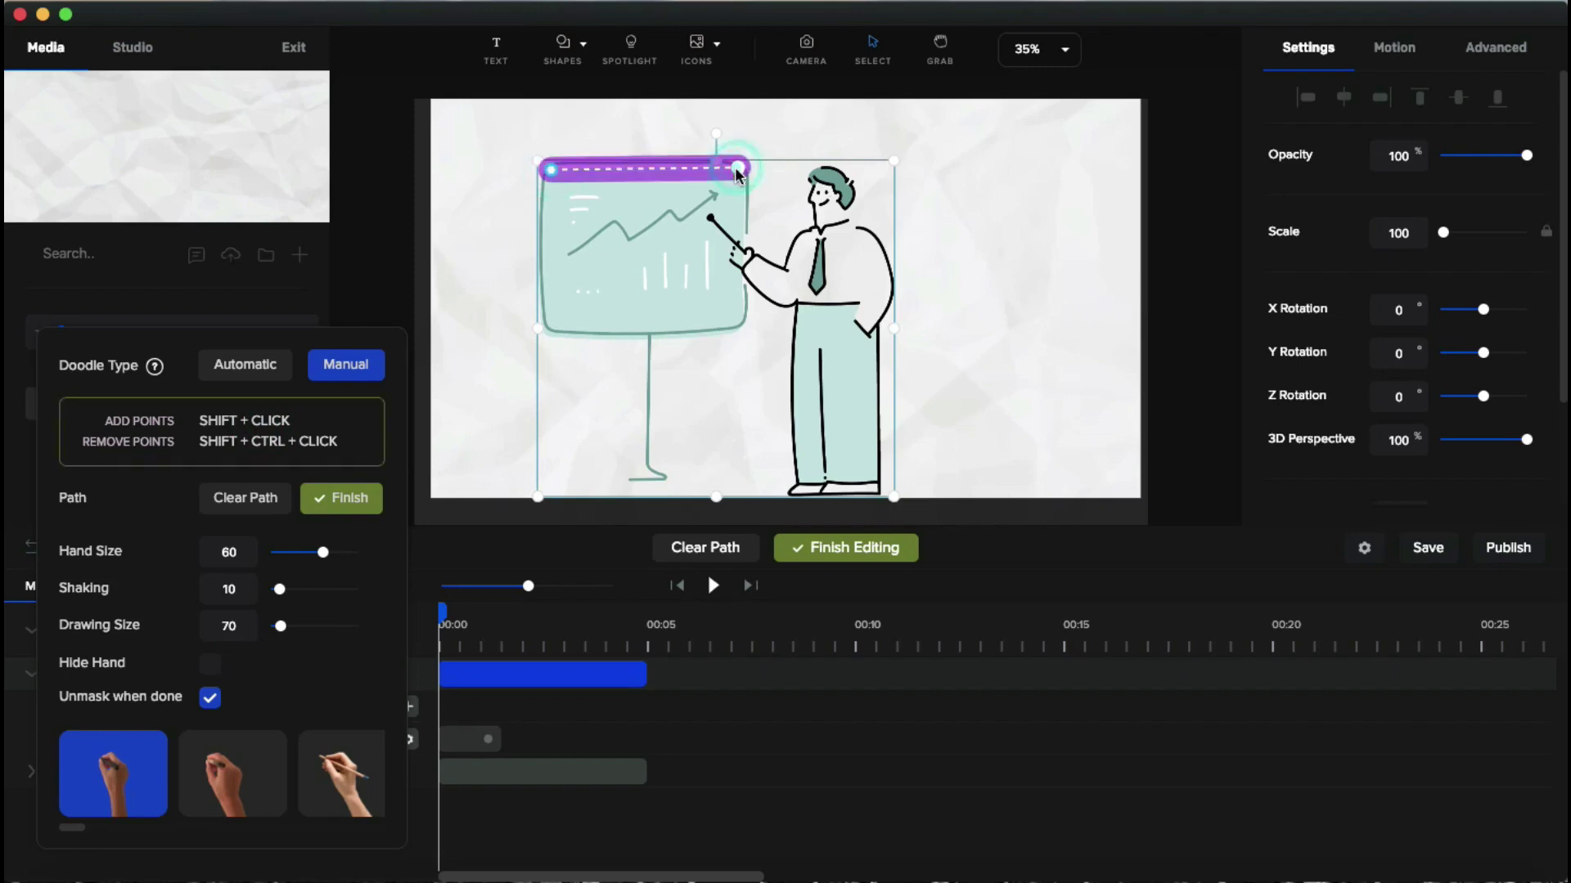
pyautogui.keyDown('shift'); pyautogui.click(744, 221); pyautogui.keyUp('shift')
pyautogui.keyDown('shift'); pyautogui.click(741, 242); pyautogui.keyUp('shift')
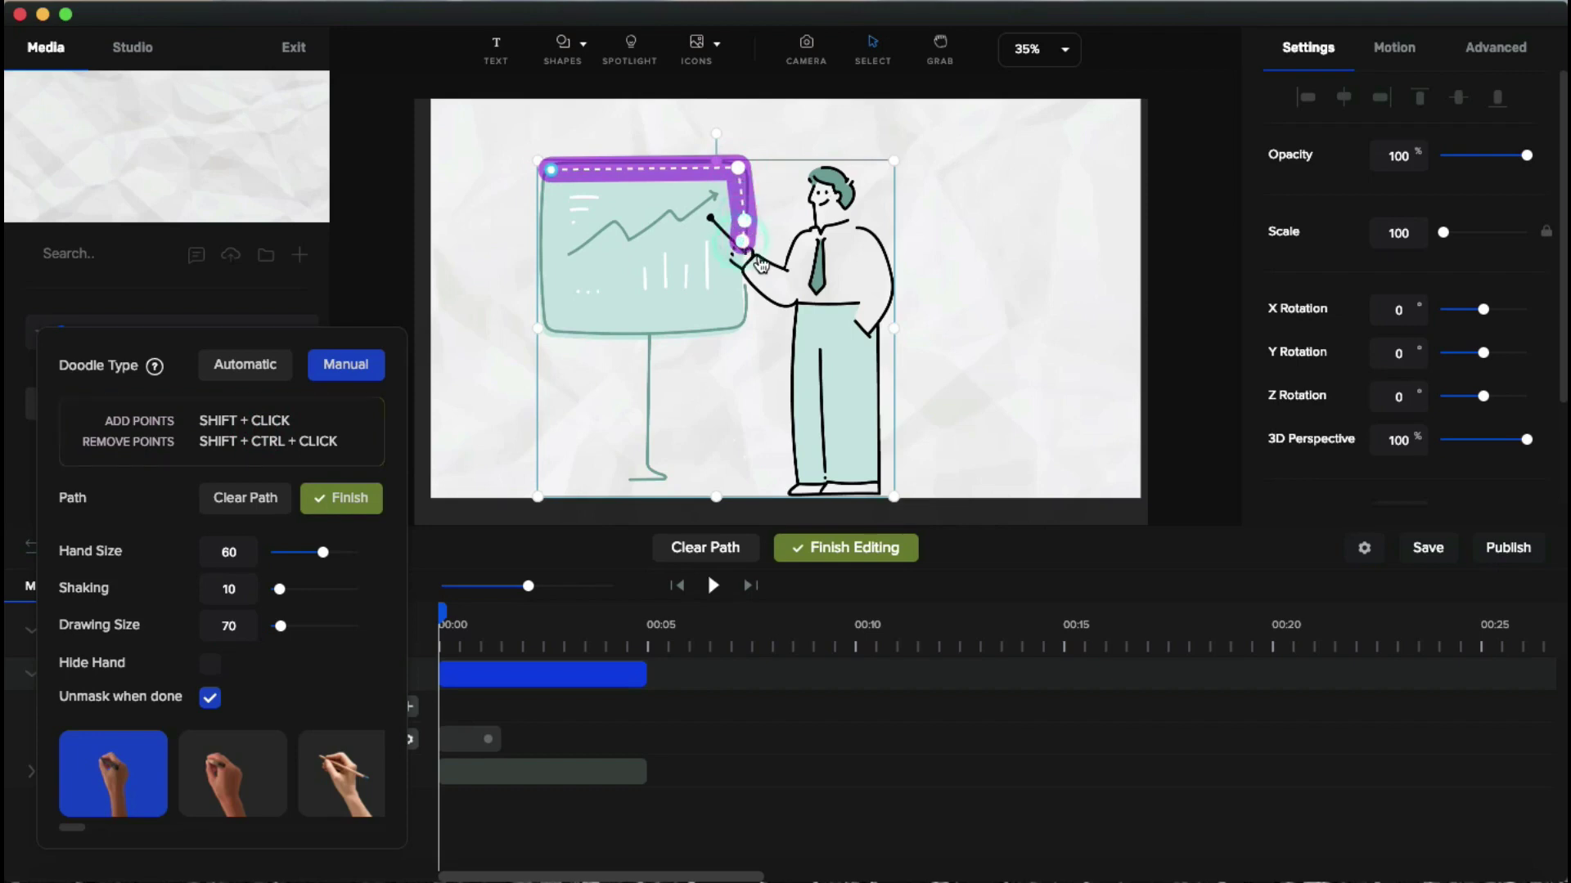
pyautogui.keyDown('shift'); pyautogui.click(787, 264); pyautogui.keyUp('shift')
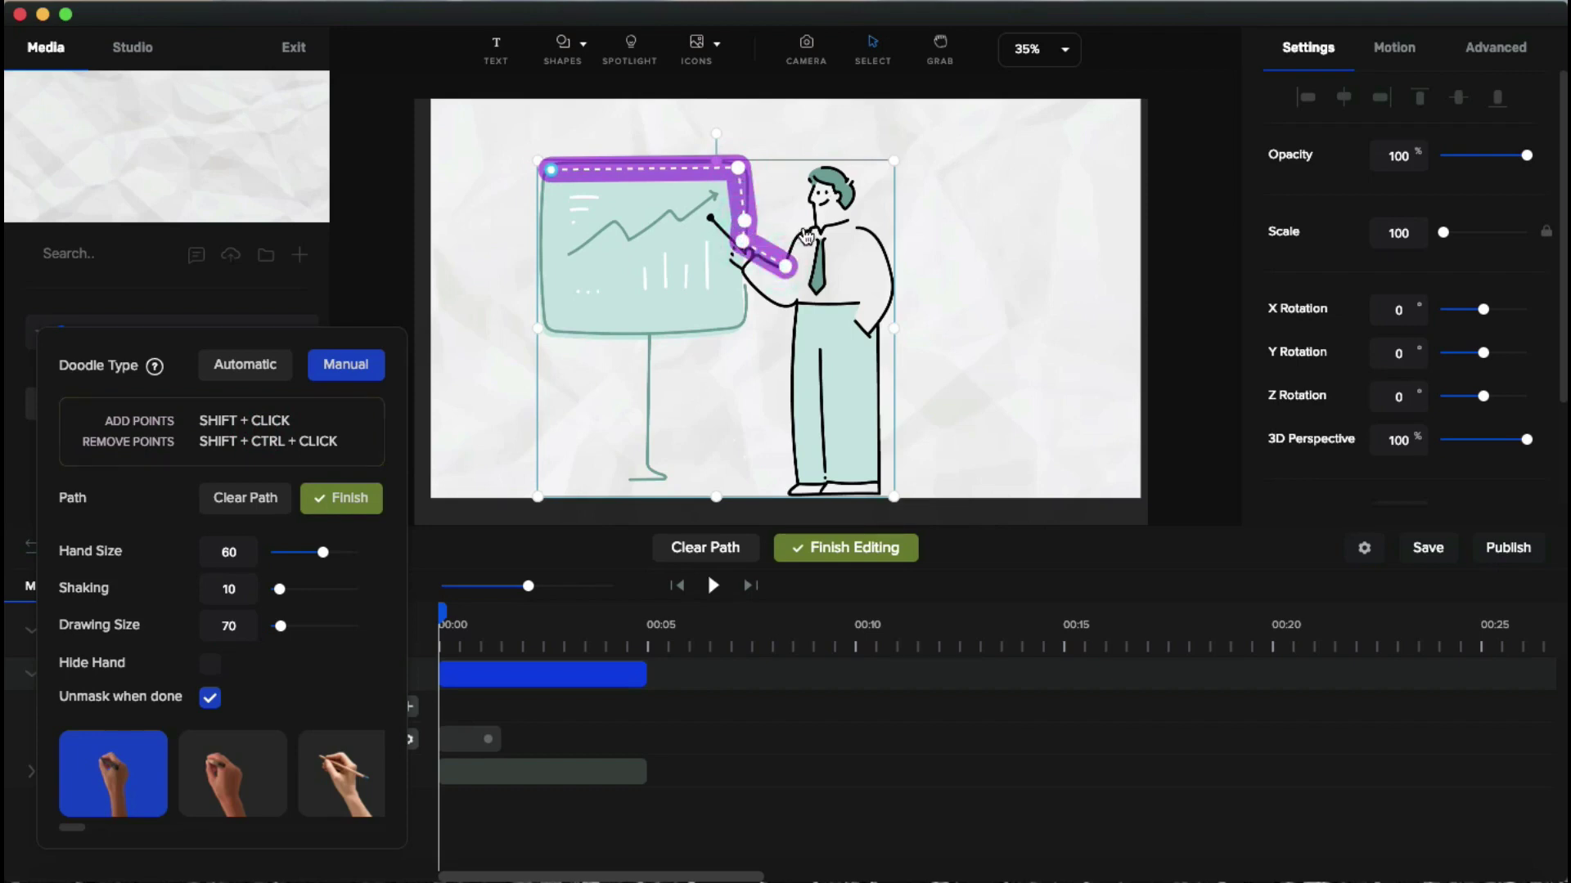
# Step: Continue the doodle path from the shoulder around the presenter's head and down his outer arm
pyautogui.keyDown('shift'); pyautogui.click(812, 229); pyautogui.keyUp('shift')
pyautogui.keyDown('shift'); pyautogui.click(812, 187); pyautogui.keyUp('shift')
pyautogui.keyDown('shift'); pyautogui.click(844, 190); pyautogui.keyUp('shift')
pyautogui.keyDown('shift'); pyautogui.click(851, 213); pyautogui.keyUp('shift')
pyautogui.keyDown('shift'); pyautogui.click(868, 231); pyautogui.keyUp('shift')
pyautogui.keyDown('shift'); pyautogui.click(882, 254); pyautogui.keyUp('shift')
pyautogui.keyDown('shift'); pyautogui.click(884, 284); pyautogui.keyUp('shift')
pyautogui.keyDown('shift'); pyautogui.click(881, 317); pyautogui.keyUp('shift')
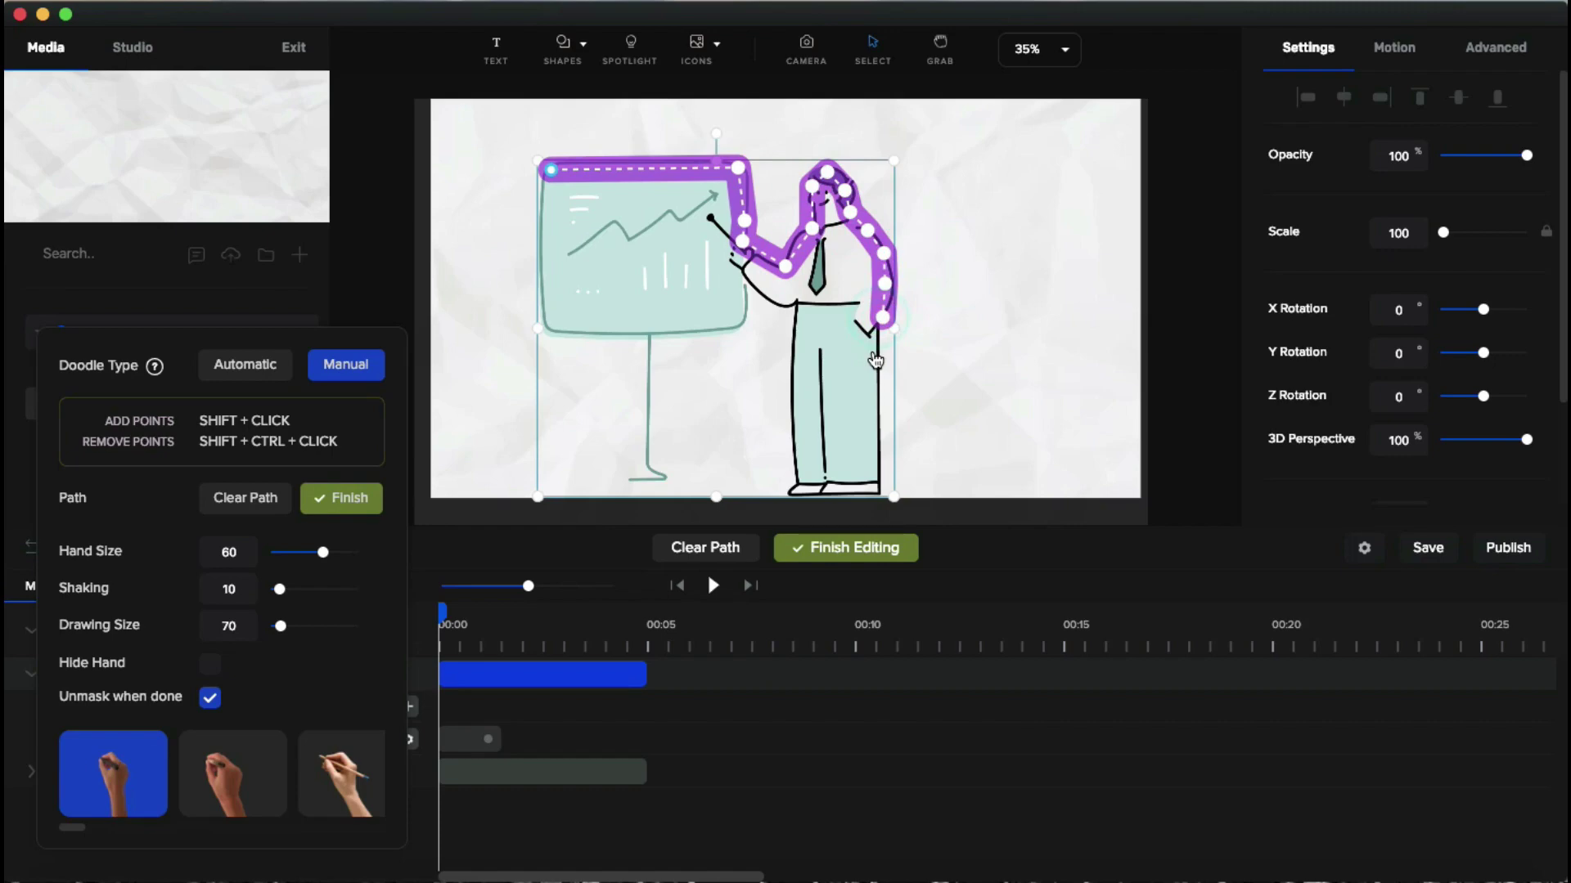
# Step: Extend the doodle path down the outer trouser leg and across the shoes, removing one misplaced point
pyautogui.keyDown('shift'); pyautogui.click(876, 352); pyautogui.keyUp('shift')
pyautogui.keyDown('shift'); pyautogui.click(876, 405); pyautogui.keyUp('shift')
pyautogui.keyDown('ctrl'); pyautogui.keyDown('shift'); pyautogui.click(874, 407); pyautogui.keyUp('shift'); pyautogui.keyUp('ctrl')
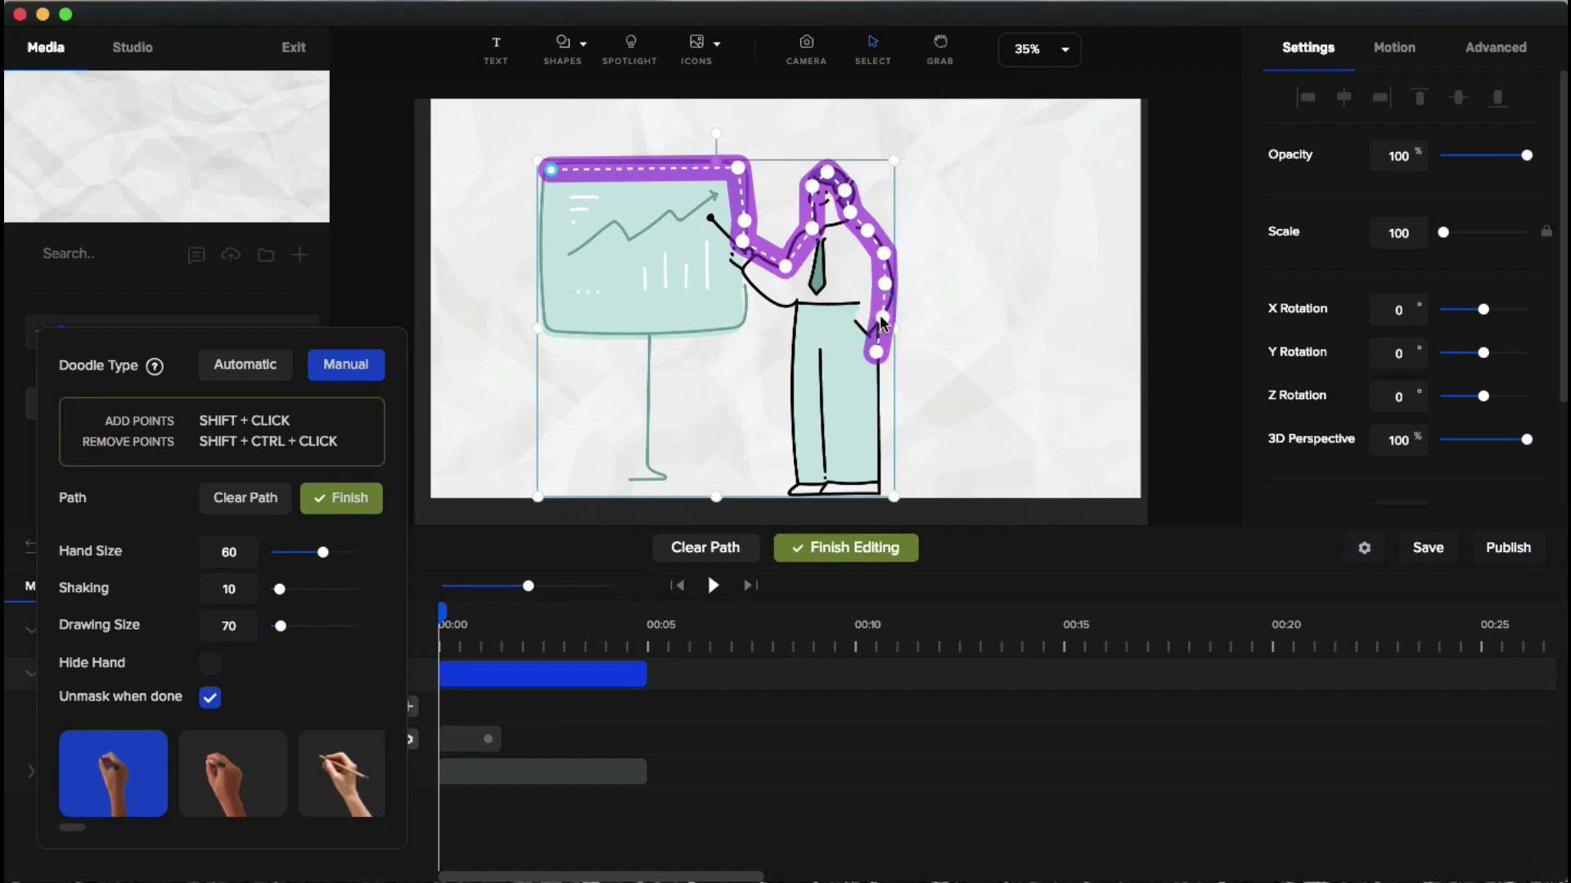
pyautogui.keyDown('shift'); pyautogui.click(878, 439); pyautogui.keyUp('shift')
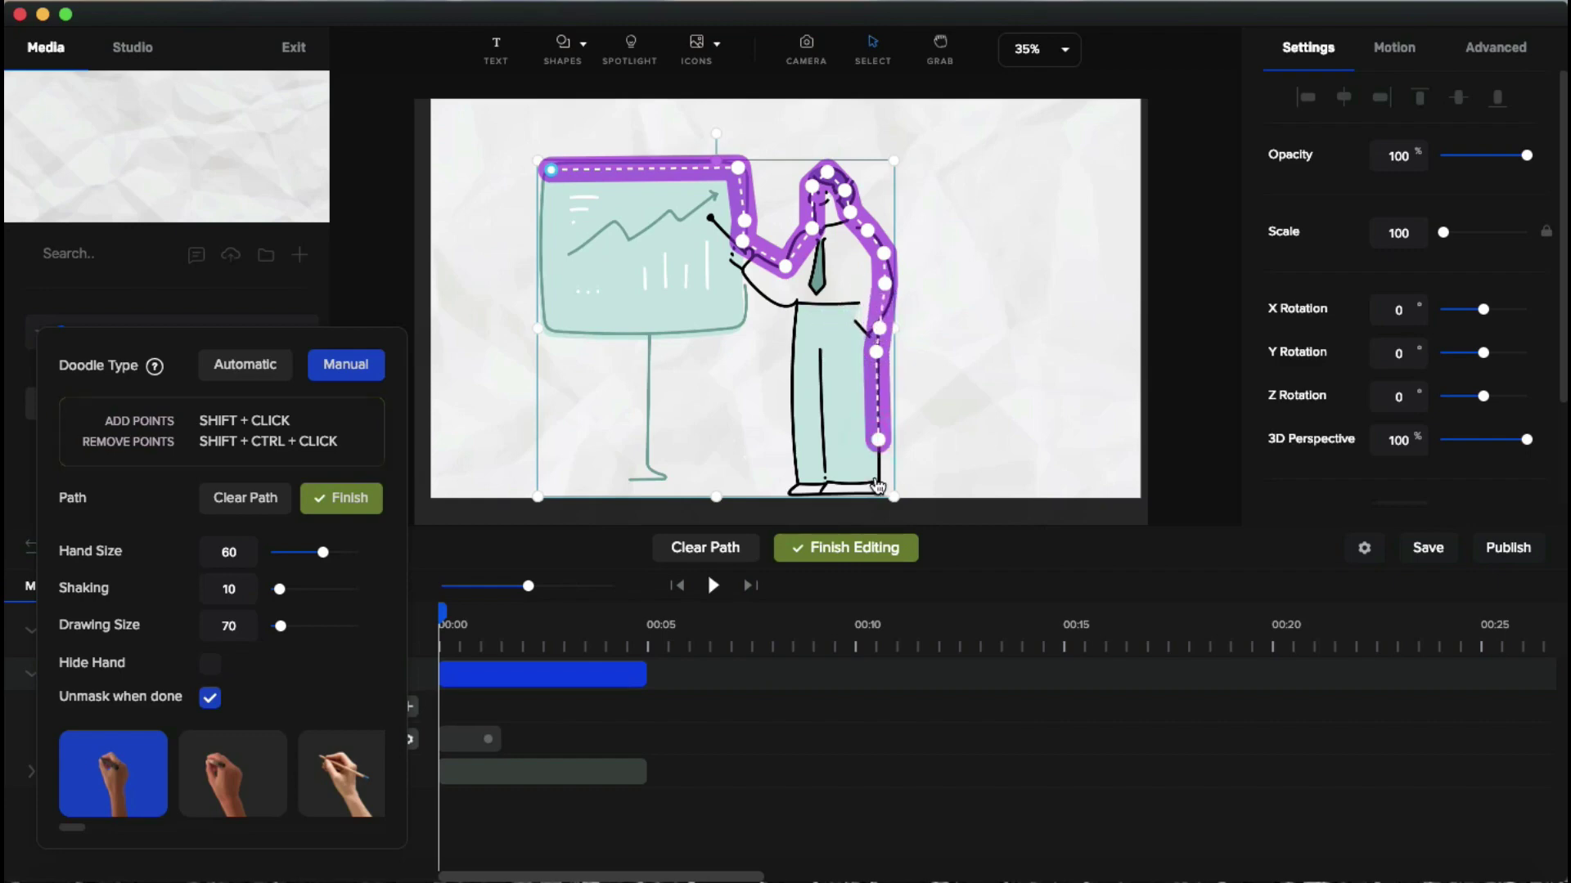
pyautogui.keyDown('shift'); pyautogui.click(878, 485); pyautogui.keyUp('shift')
pyautogui.keyDown('shift'); pyautogui.click(796, 484); pyautogui.keyUp('shift')
# Step: Continue the doodle path up the trousers and pointing arm, along the board's lower edge and down its stand
pyautogui.keyDown('shift'); pyautogui.click(822, 350); pyautogui.keyUp('shift')
pyautogui.keyDown('shift'); pyautogui.click(798, 304); pyautogui.keyUp('shift')
pyautogui.keyDown('shift'); pyautogui.click(745, 272); pyautogui.keyUp('shift')
pyautogui.keyDown('shift'); pyautogui.click(741, 320); pyautogui.keyUp('shift')
pyautogui.keyDown('shift'); pyautogui.click(647, 333); pyautogui.keyUp('shift')
pyautogui.keyDown('shift'); pyautogui.click(659, 476); pyautogui.keyUp('shift')
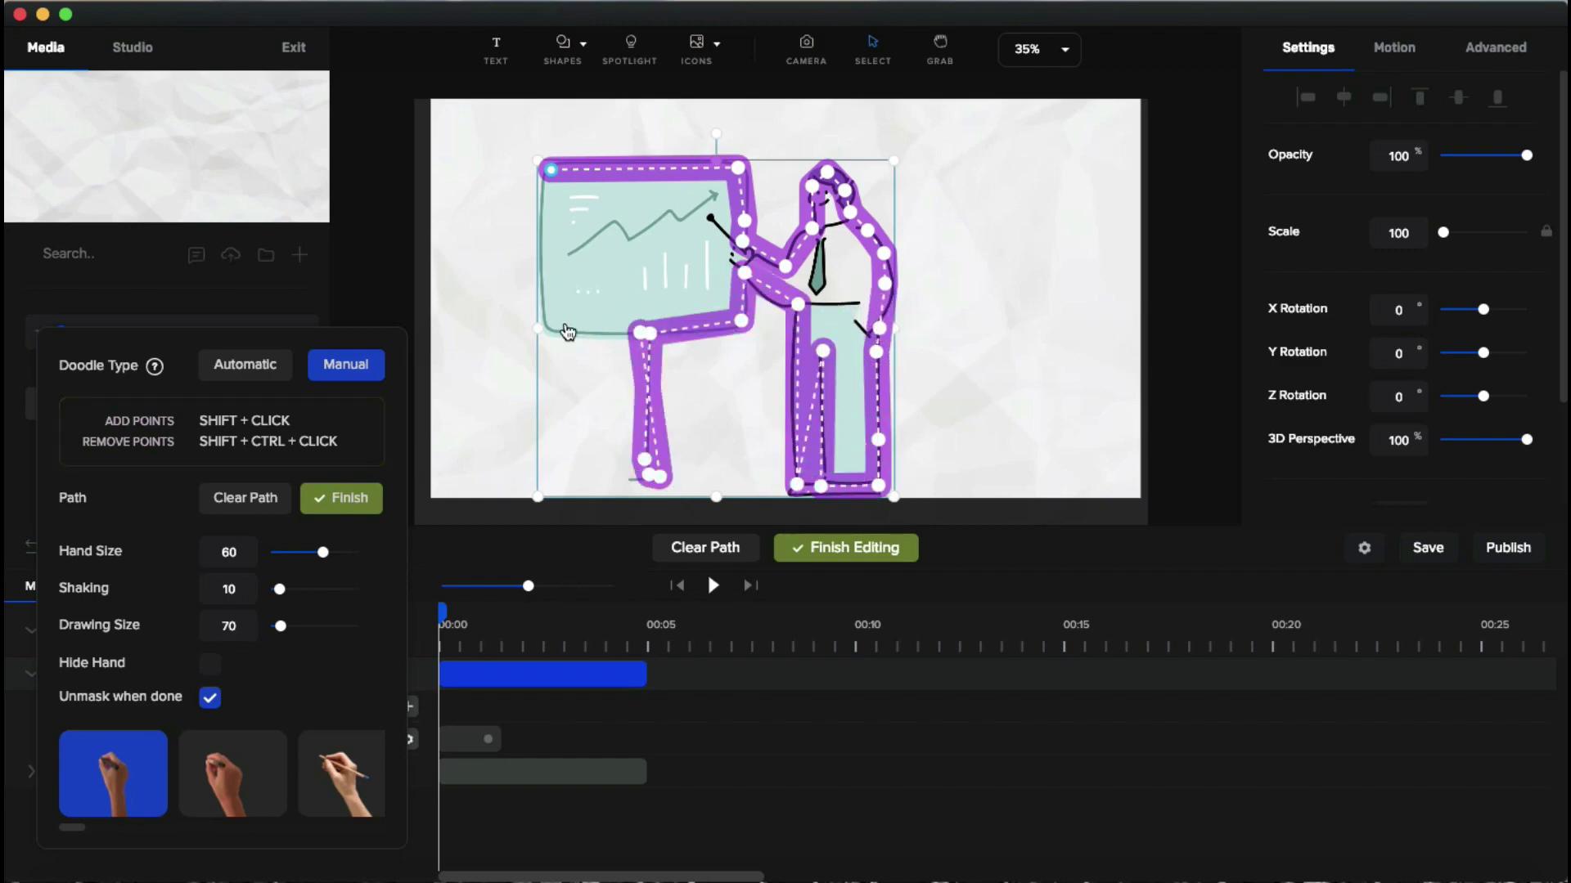
# Step: Trace the board's left edge and cover the board's interior with zigzag path points
pyautogui.keyDown('shift'); pyautogui.click(547, 325); pyautogui.keyUp('shift')
pyautogui.keyDown('shift'); pyautogui.click(543, 176); pyautogui.keyUp('shift')
pyautogui.keyDown('shift'); pyautogui.click(643, 181); pyautogui.keyUp('shift')
pyautogui.keyDown('shift'); pyautogui.click(730, 187); pyautogui.keyUp('shift')
pyautogui.keyDown('shift'); pyautogui.click(566, 215); pyautogui.keyUp('shift')
pyautogui.keyDown('shift'); pyautogui.click(718, 232); pyautogui.keyUp('shift')
pyautogui.keyDown('shift'); pyautogui.click(553, 259); pyautogui.keyUp('shift')
pyautogui.keyDown('shift'); pyautogui.click(719, 264); pyautogui.keyUp('shift')
# Step: Cover the rest of the board and the presenter's shirt and trousers with zigzag path points, and finish the doodle path
pyautogui.keyDown('shift'); pyautogui.click(739, 232); pyautogui.keyUp('shift')
pyautogui.keyDown('shift'); pyautogui.click(827, 230); pyautogui.keyUp('shift')
pyautogui.keyDown('shift'); pyautogui.click(855, 267); pyautogui.keyUp('shift')
pyautogui.keyDown('shift'); pyautogui.click(798, 286); pyautogui.keyUp('shift')
pyautogui.keyDown('shift'); pyautogui.click(853, 302); pyautogui.keyUp('shift')
pyautogui.keyDown('shift'); pyautogui.click(821, 315); pyautogui.keyUp('shift')
pyautogui.keyDown('shift'); pyautogui.click(857, 345); pyautogui.keyUp('shift')
pyautogui.keyDown('shift'); pyautogui.click(849, 460); pyautogui.keyUp('shift')
pyautogui.keyDown('shift'); pyautogui.click(861, 473); pyautogui.keyUp('shift')
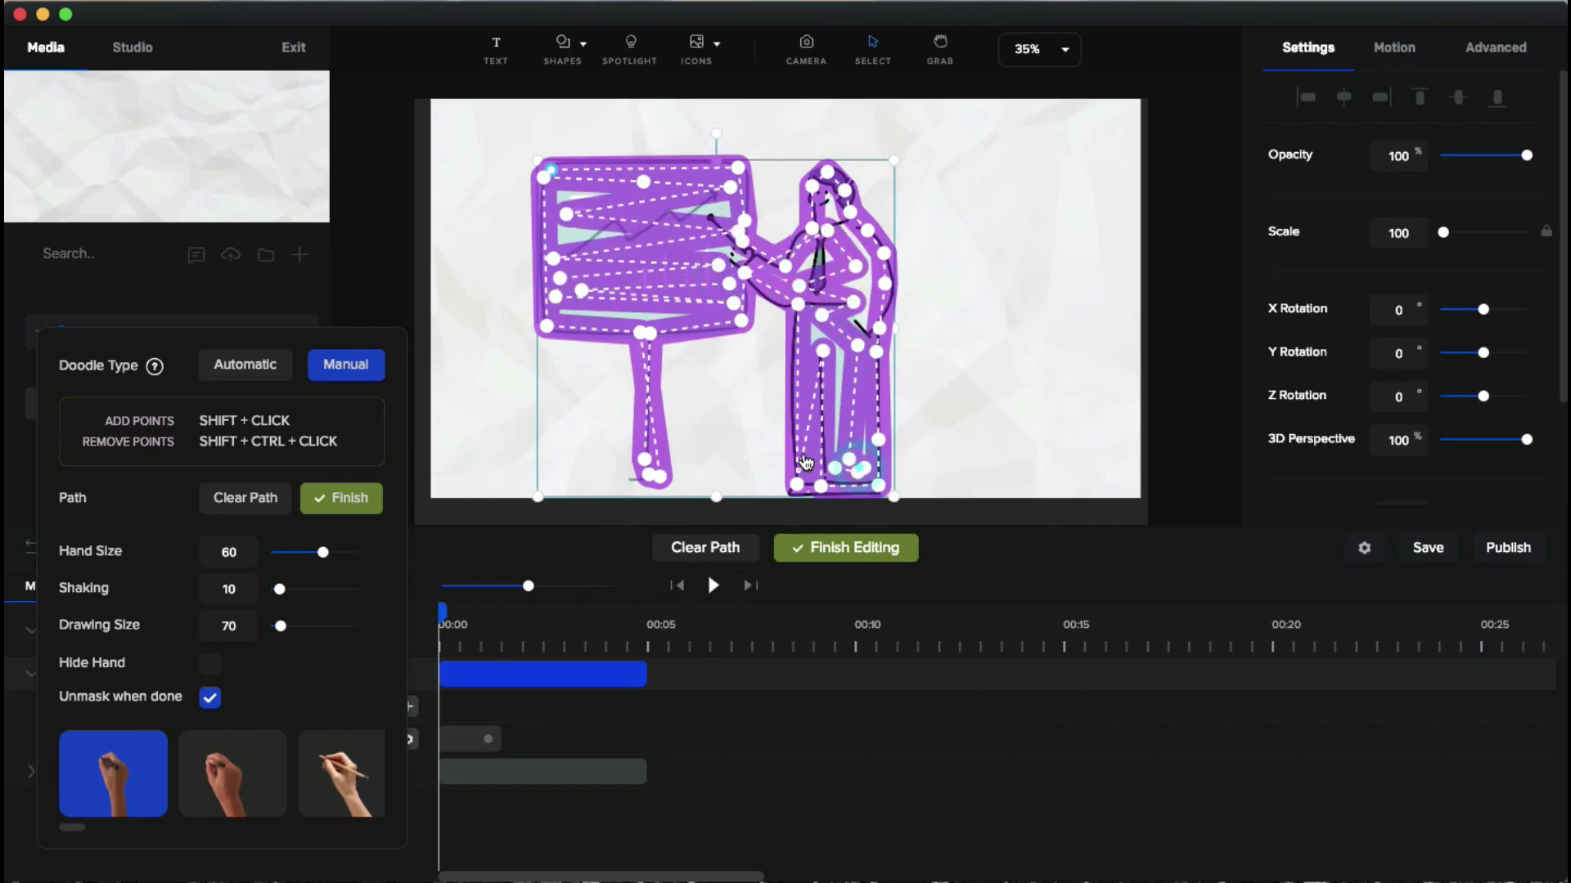
pyautogui.click(341, 498)
# Step: Preview the doodle animation, lengthen the illustration's doodle effect to about 2 seconds and play it again
pyautogui.click(448, 628)
pyautogui.press('space')
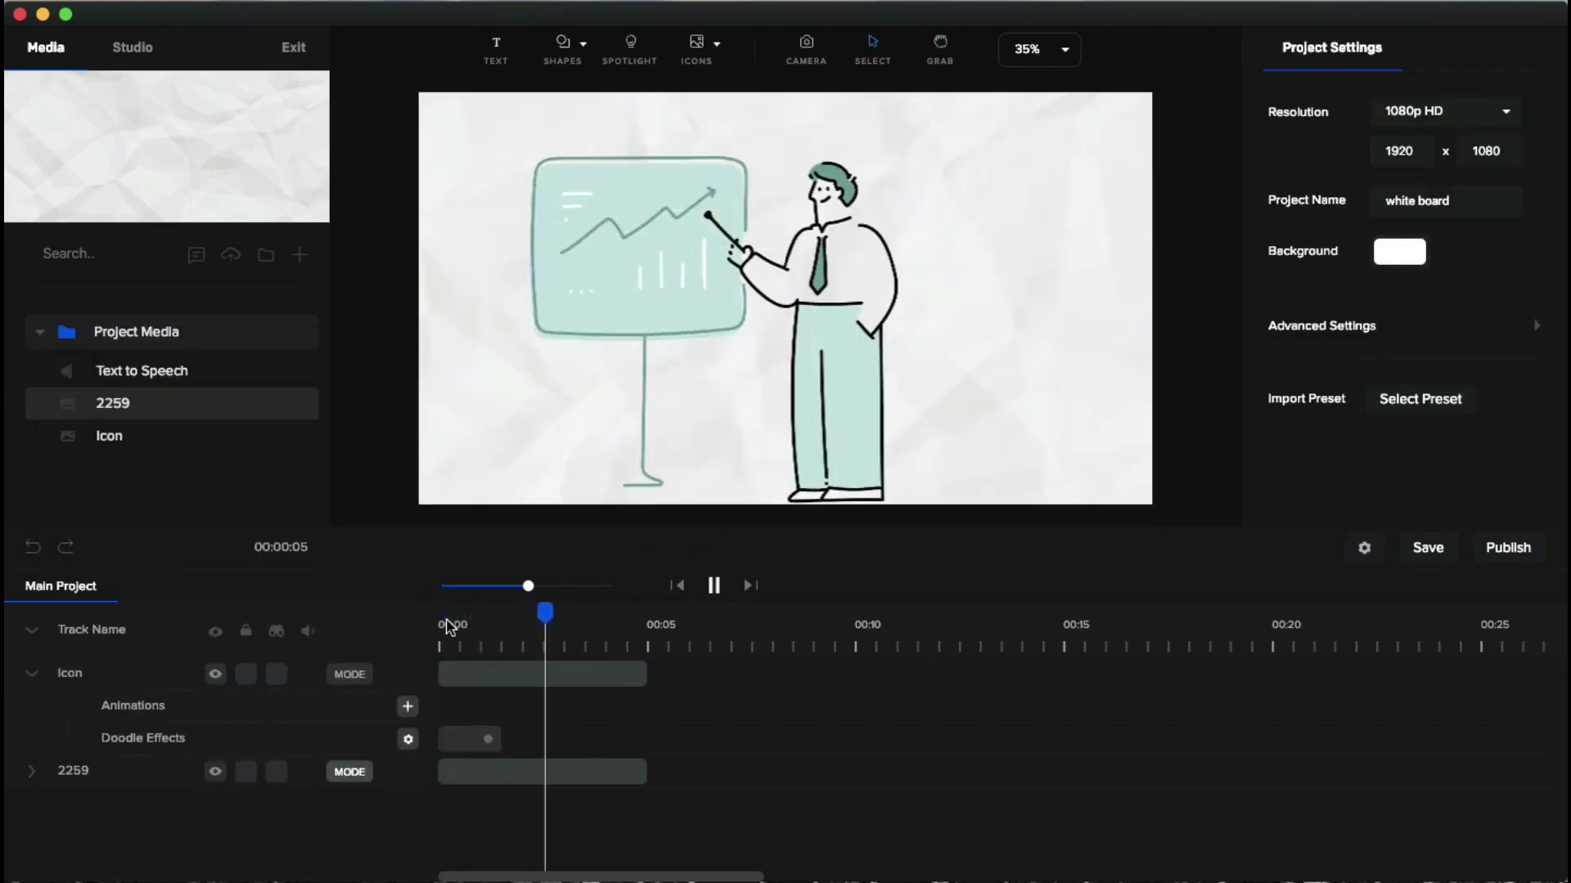
pyautogui.click(492, 740)
pyautogui.moveTo(493, 741); pyautogui.dragTo(528, 741)
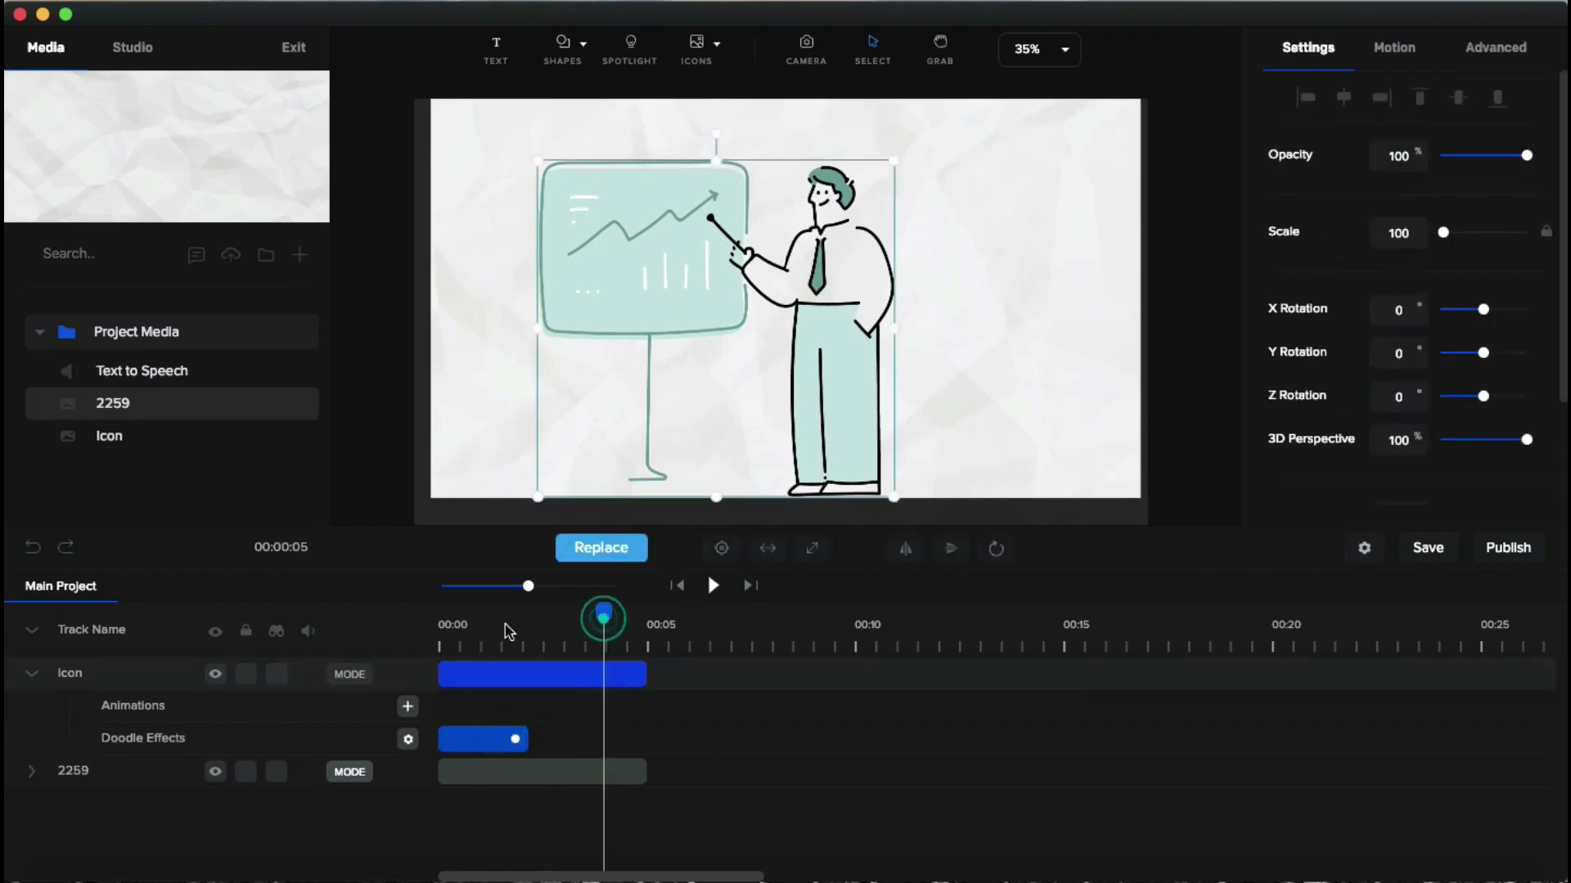
pyautogui.click(470, 634)
pyautogui.press('space')
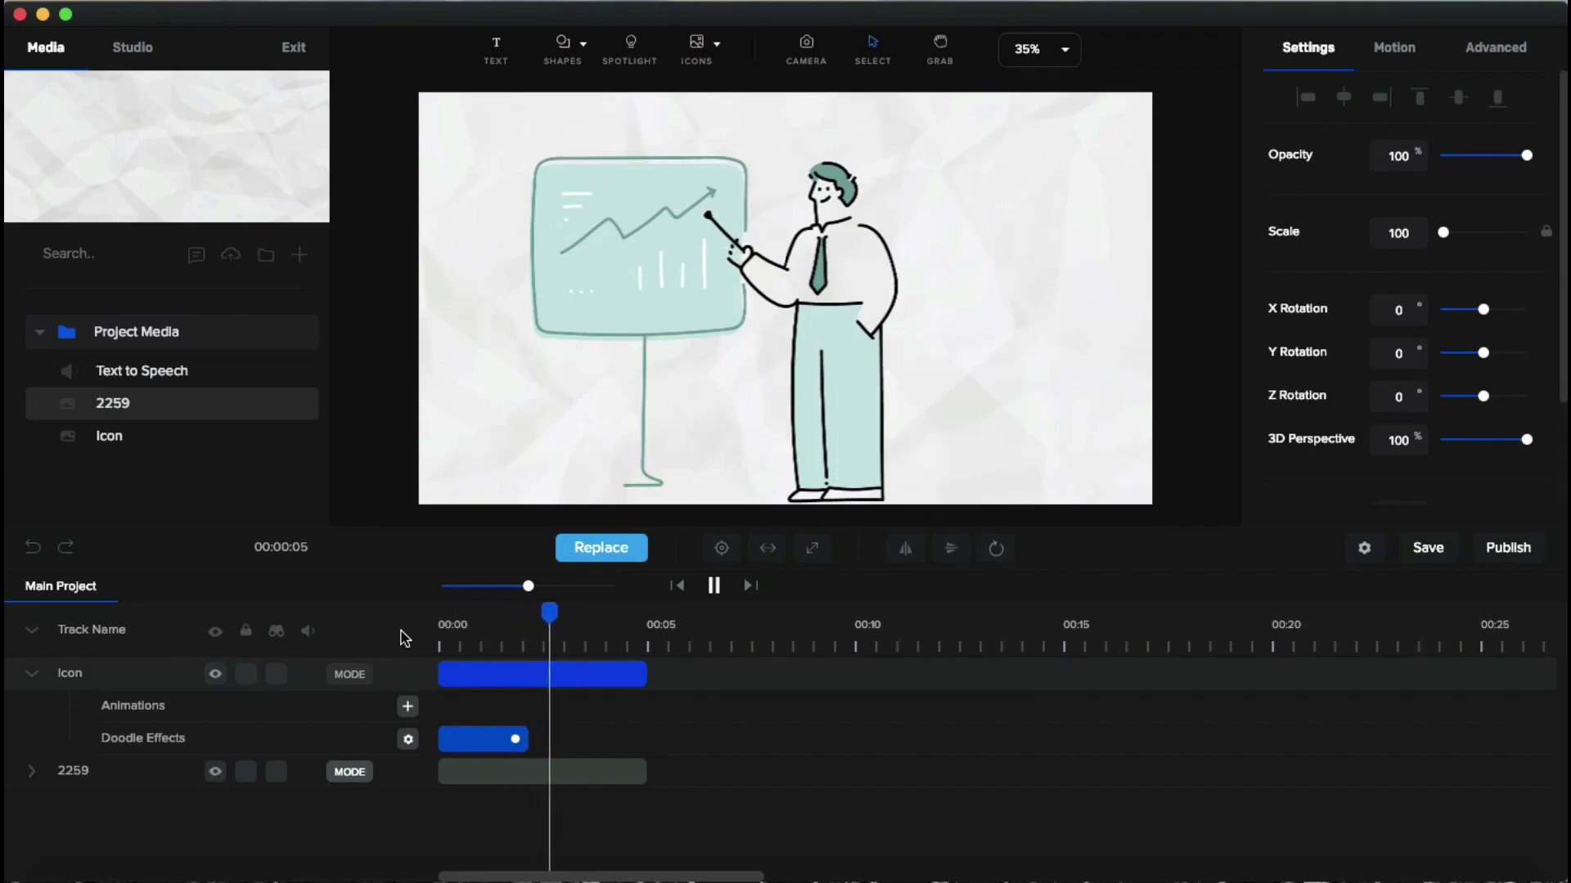
# Step: Hide the hand in the illustration's doodle effect and play the animation from the start
pyautogui.press('space')
pyautogui.click(408, 740)
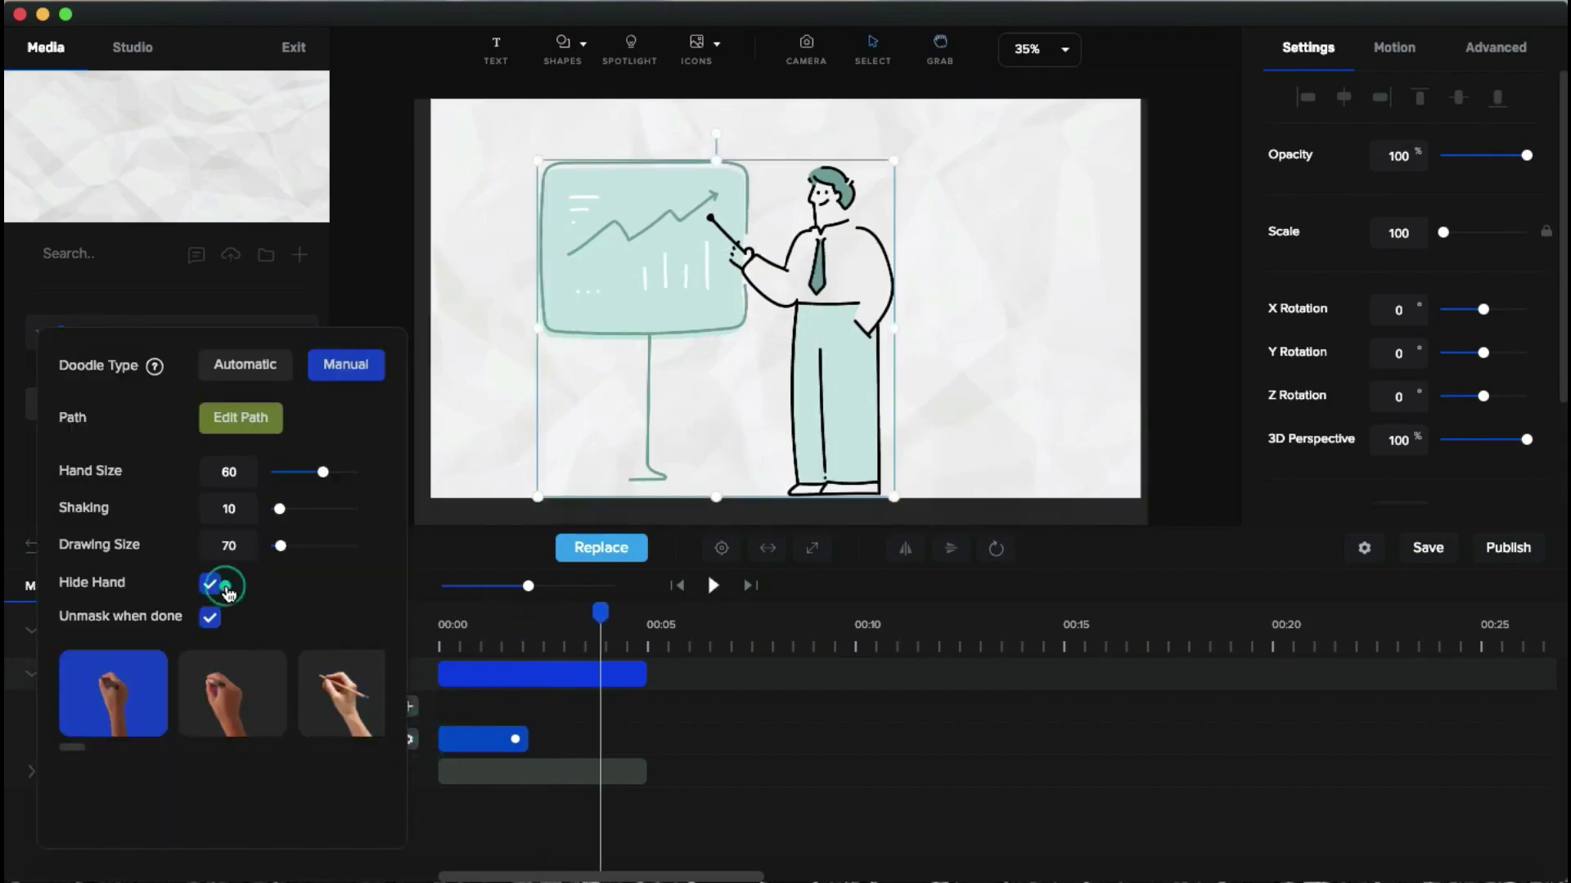
pyautogui.moveTo(450, 626); pyautogui.dragTo(424, 624)
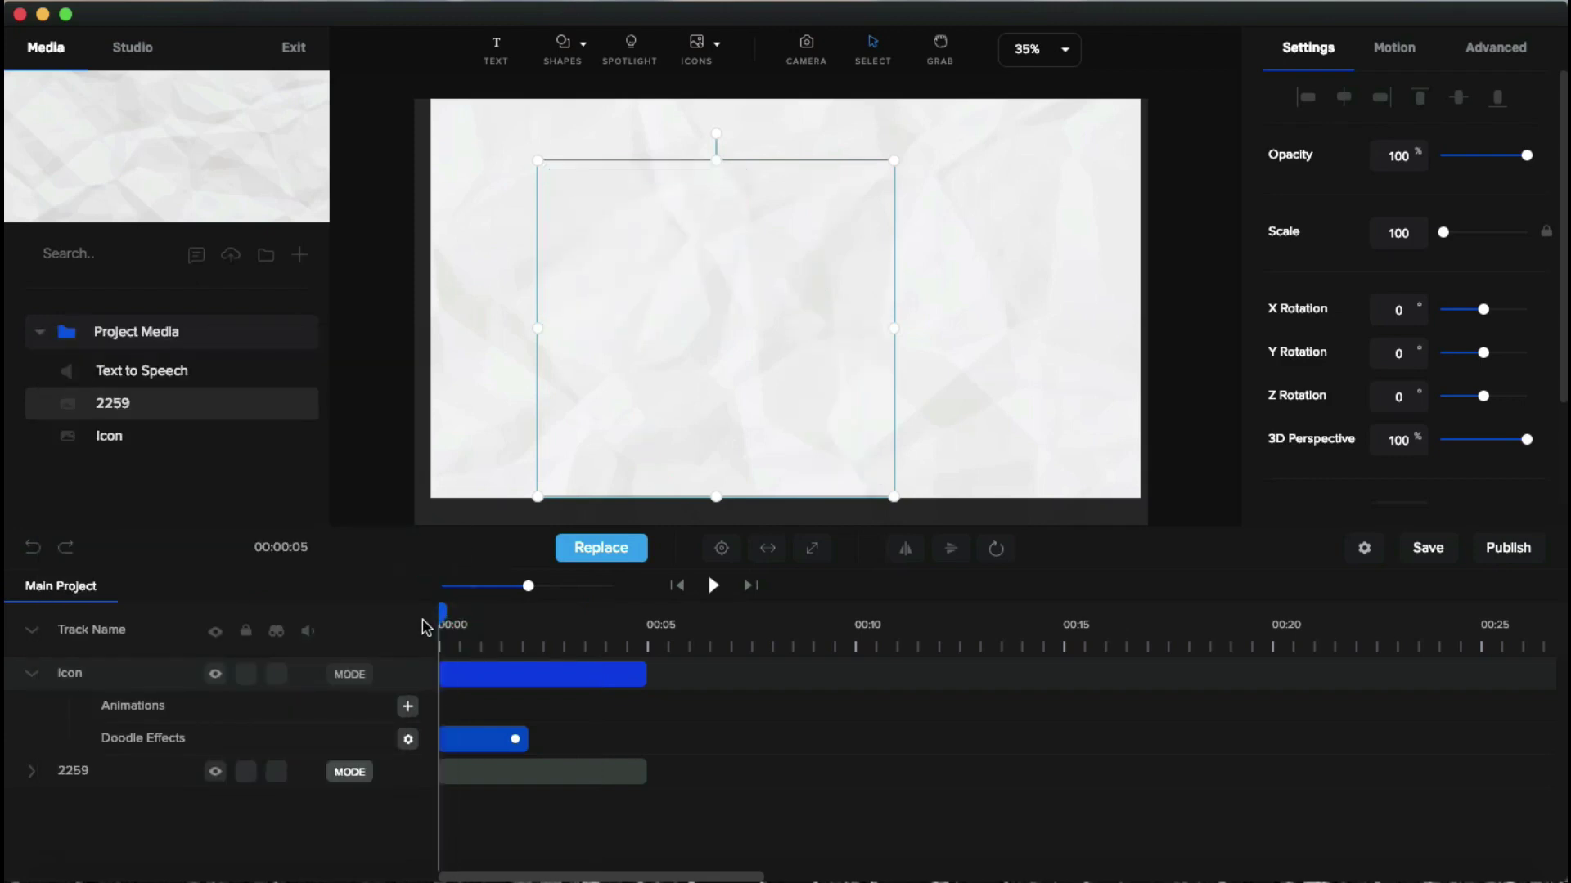
pyautogui.press('space')
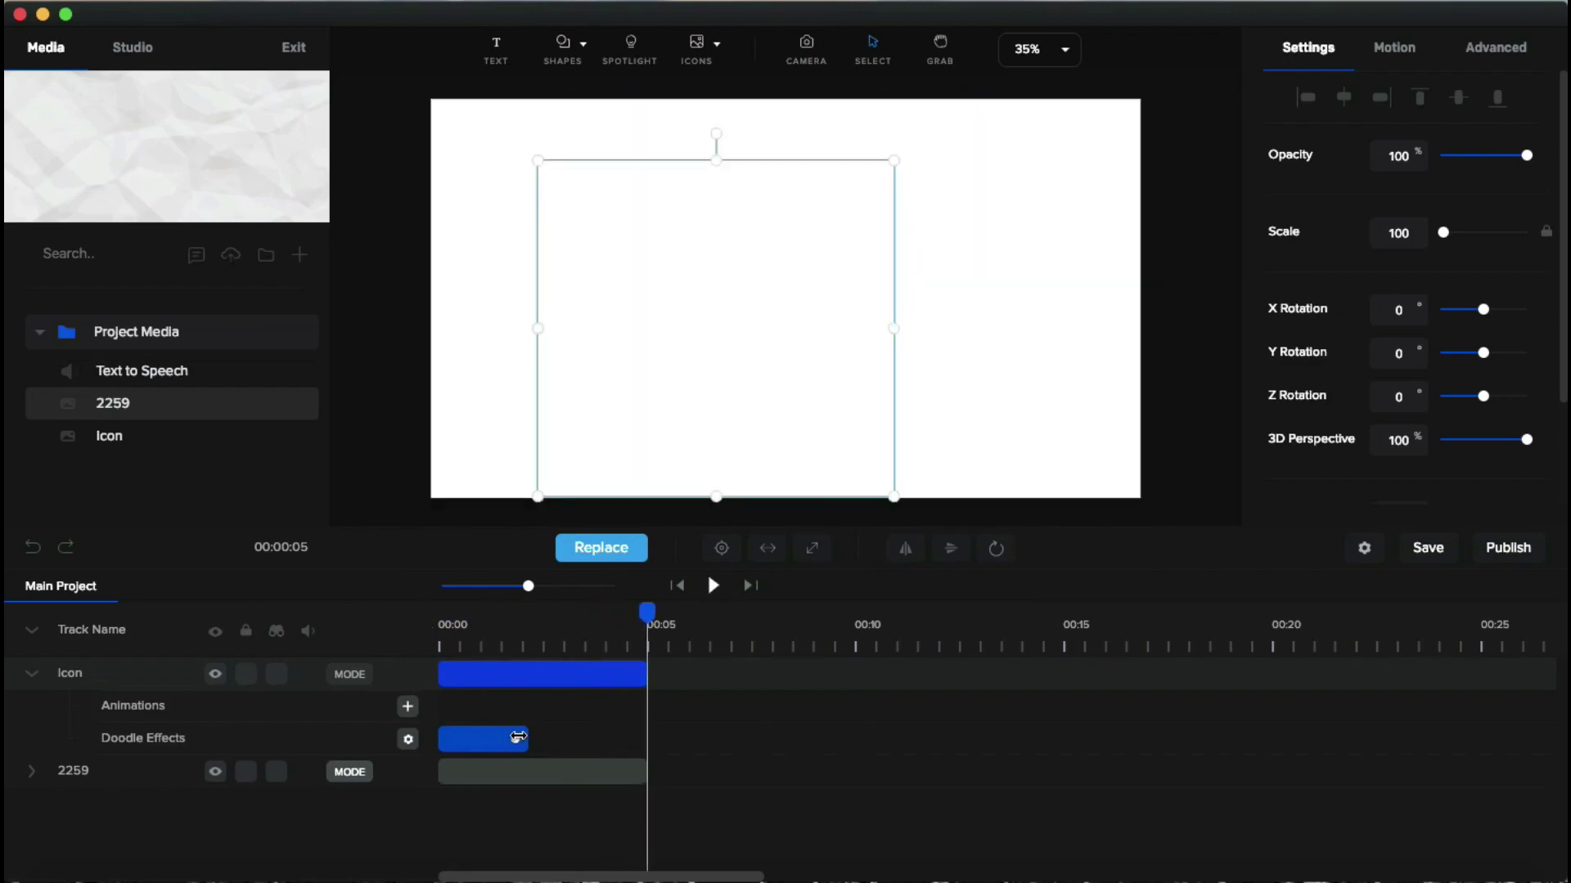
# Step: Lengthen the illustration's doodle effect to about 3.6 seconds and review the drawing animation from the start
pyautogui.moveTo(520, 738); pyautogui.dragTo(552, 741)
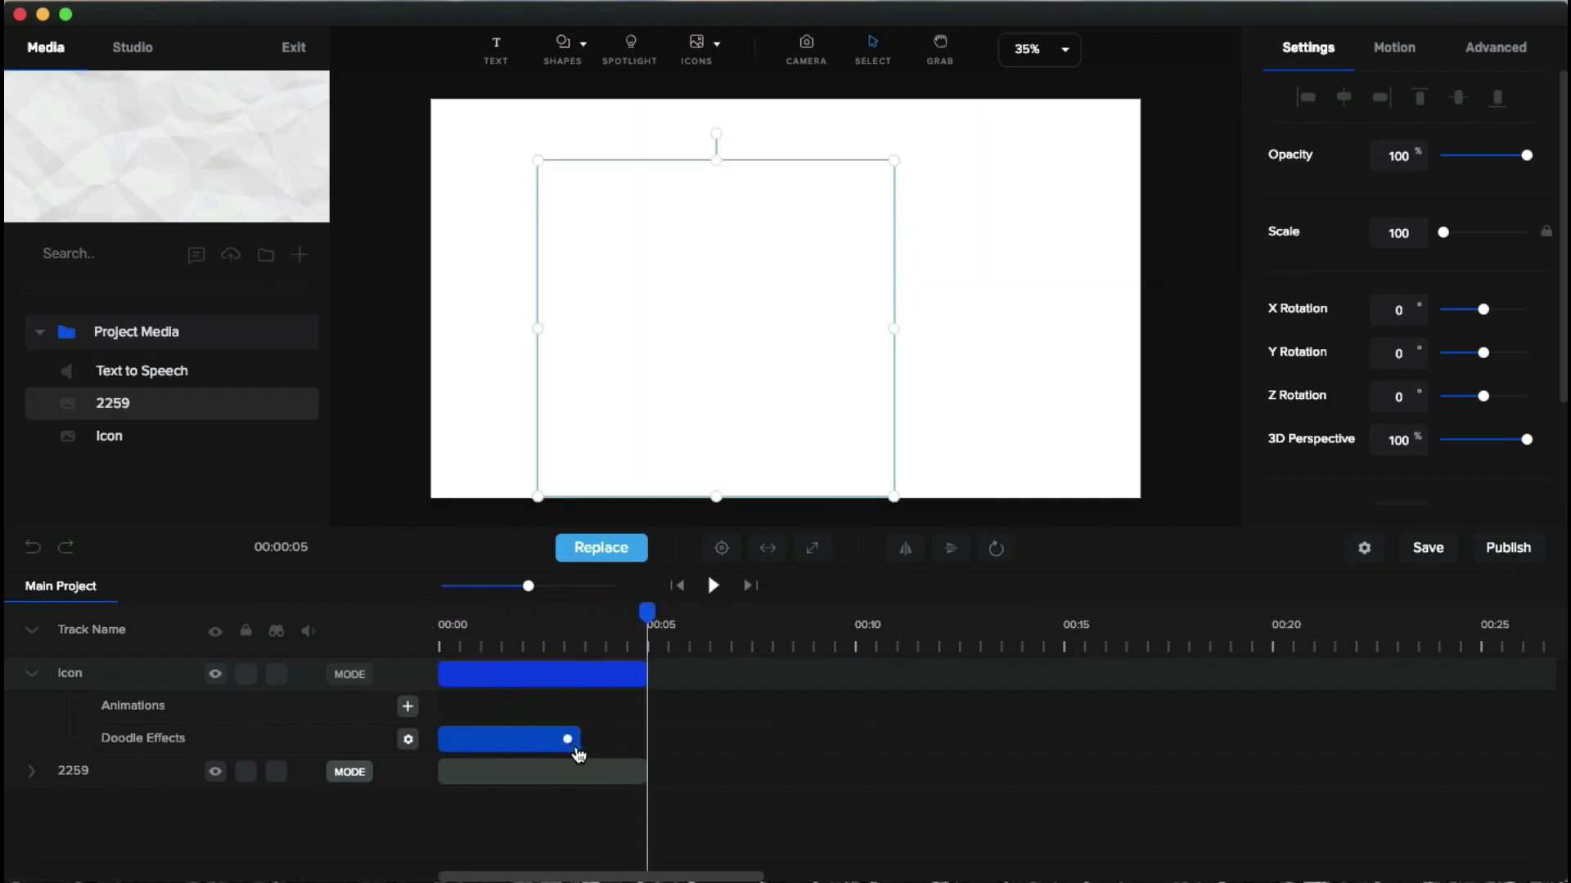
pyautogui.click(610, 722)
pyautogui.moveTo(650, 617); pyautogui.dragTo(411, 645)
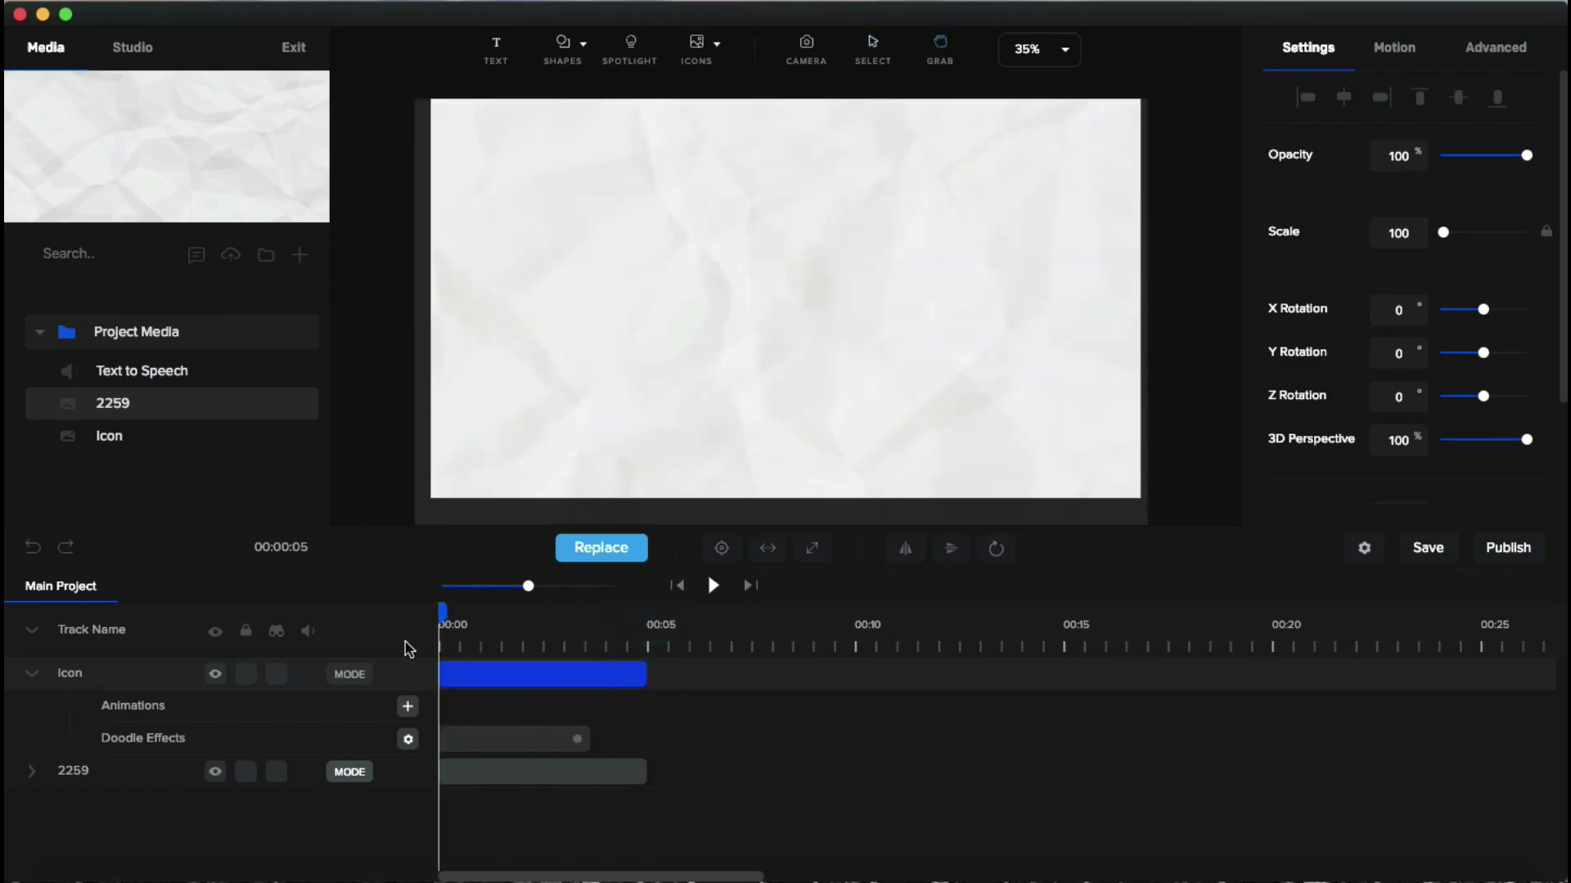
pyautogui.press('space')
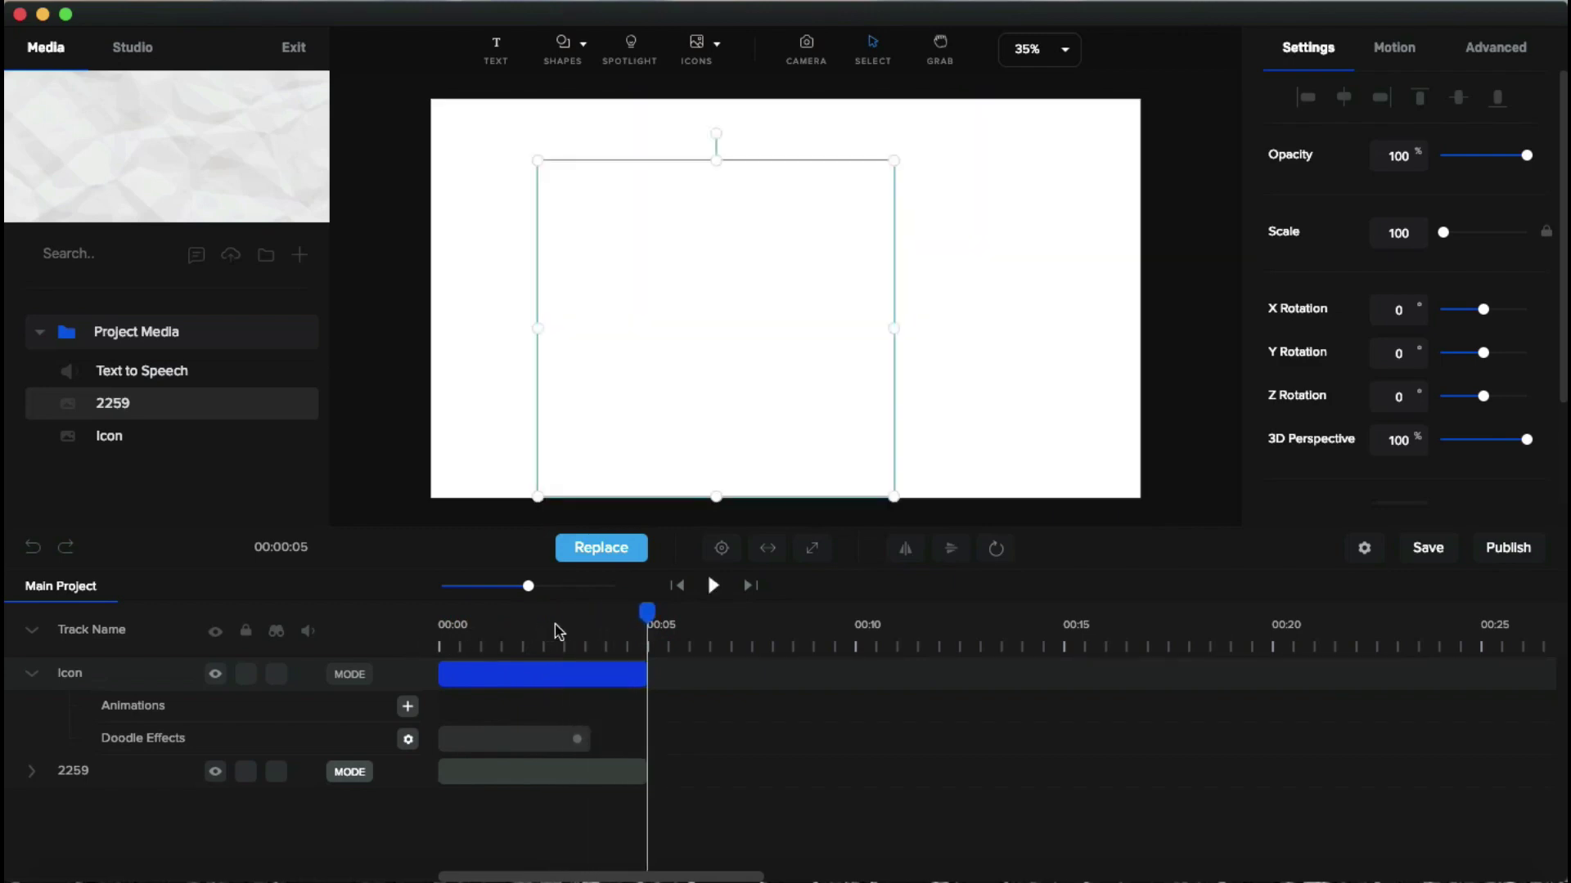
pyautogui.moveTo(646, 614); pyautogui.dragTo(582, 613)
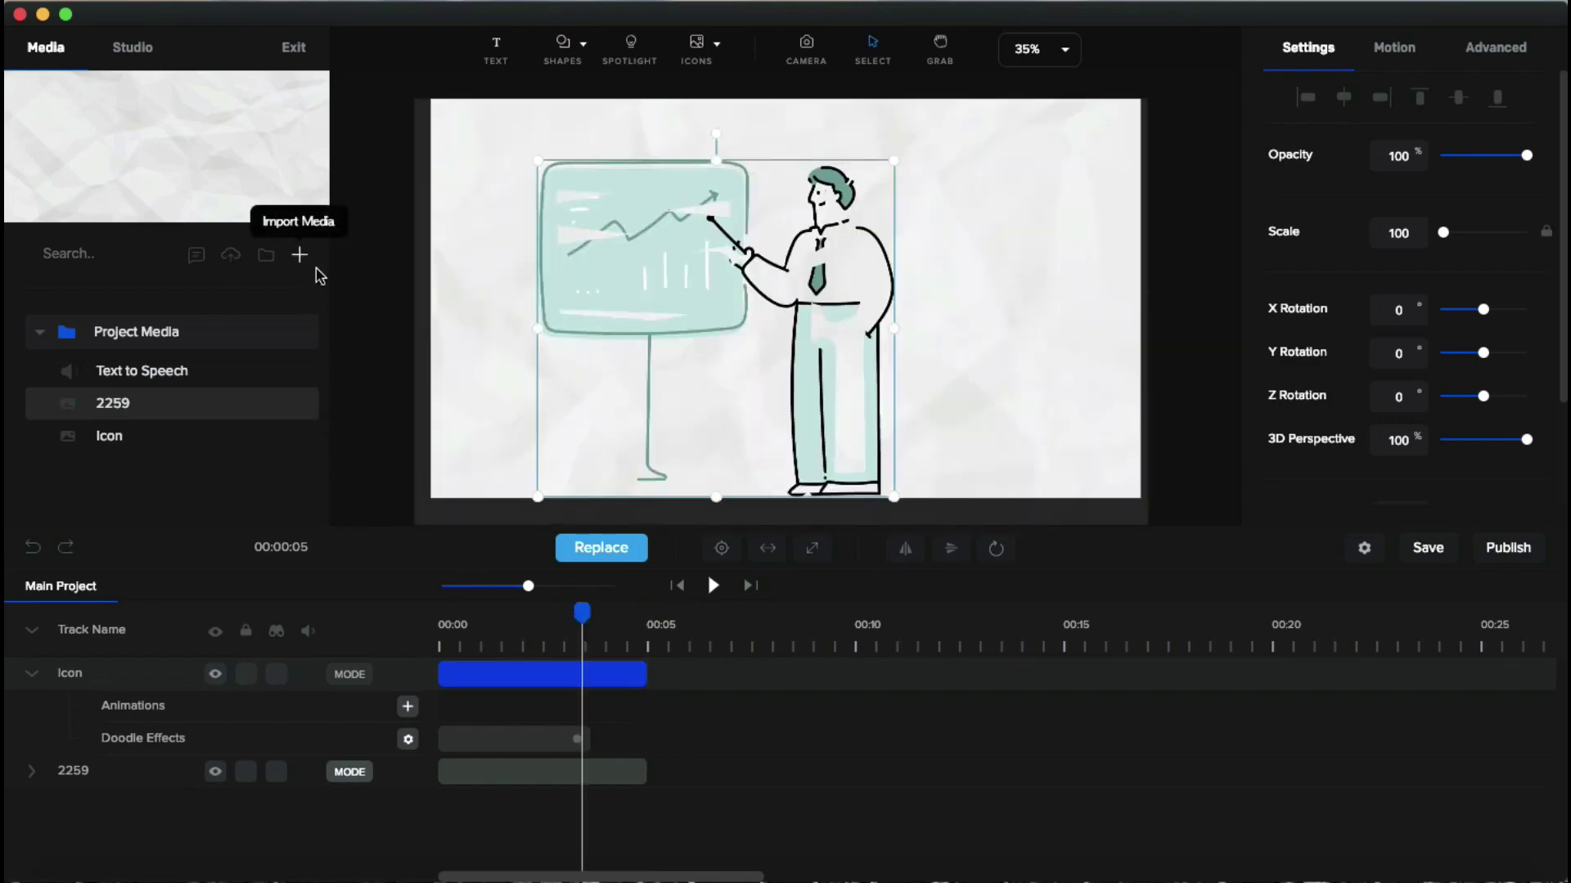
pyautogui.moveTo(581, 614)
pyautogui.mouseDown()
pyautogui.moveTo(438, 615)
pyautogui.moveTo(505, 615)
pyautogui.moveTo(605, 670)
pyautogui.mouseUp()
pyautogui.click(605, 669)
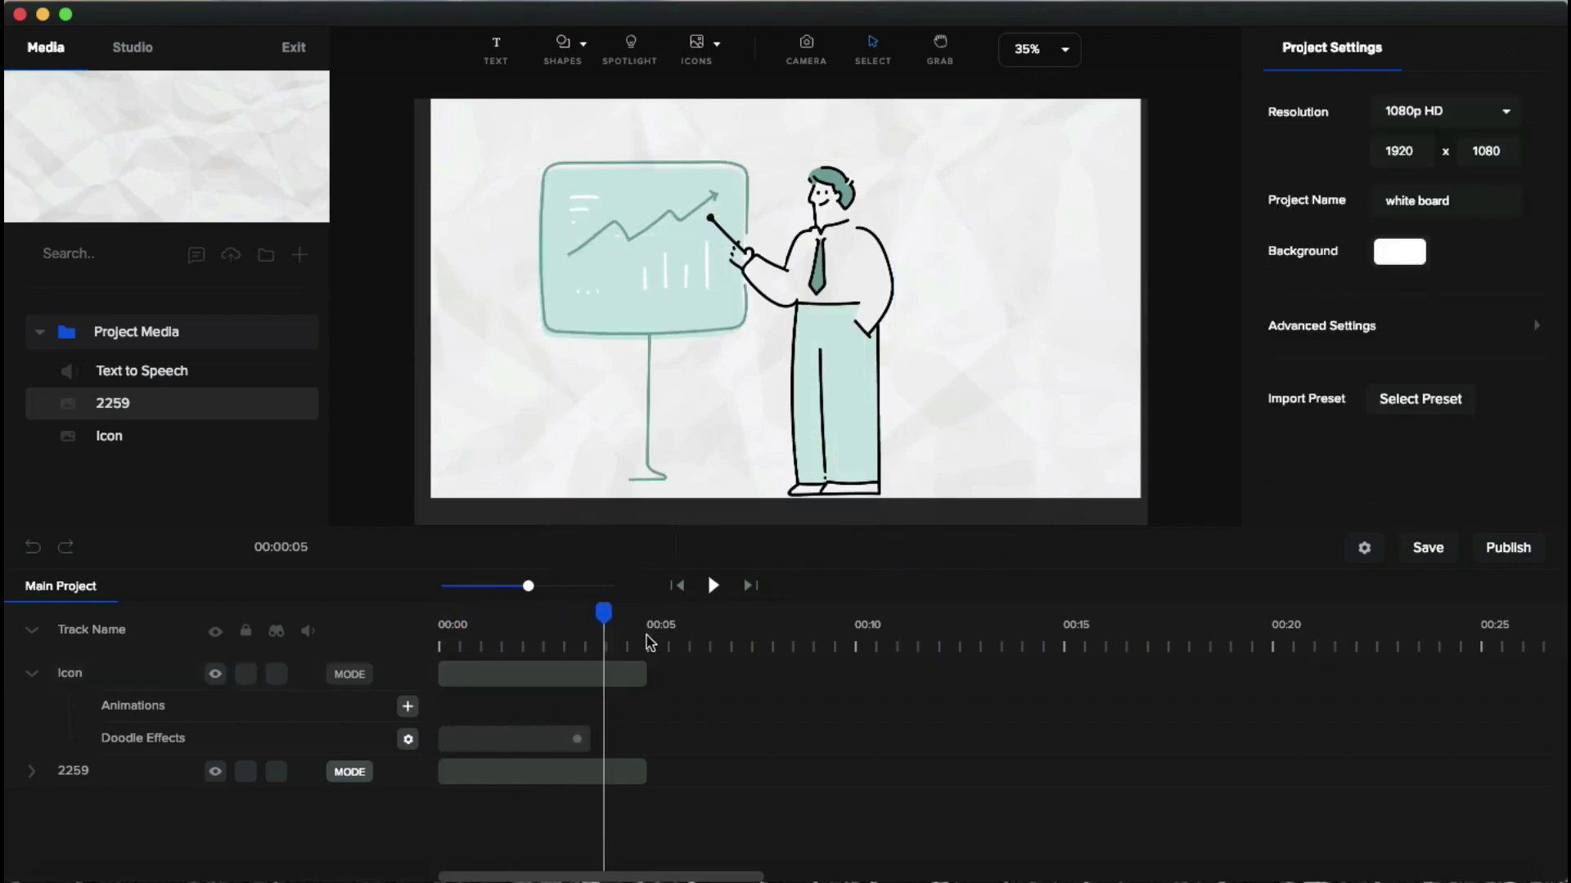
# Step: Add a color replacement to the illustration, sampling the pale teal of the presenter's trousers as the old color
pyautogui.click(829, 356)
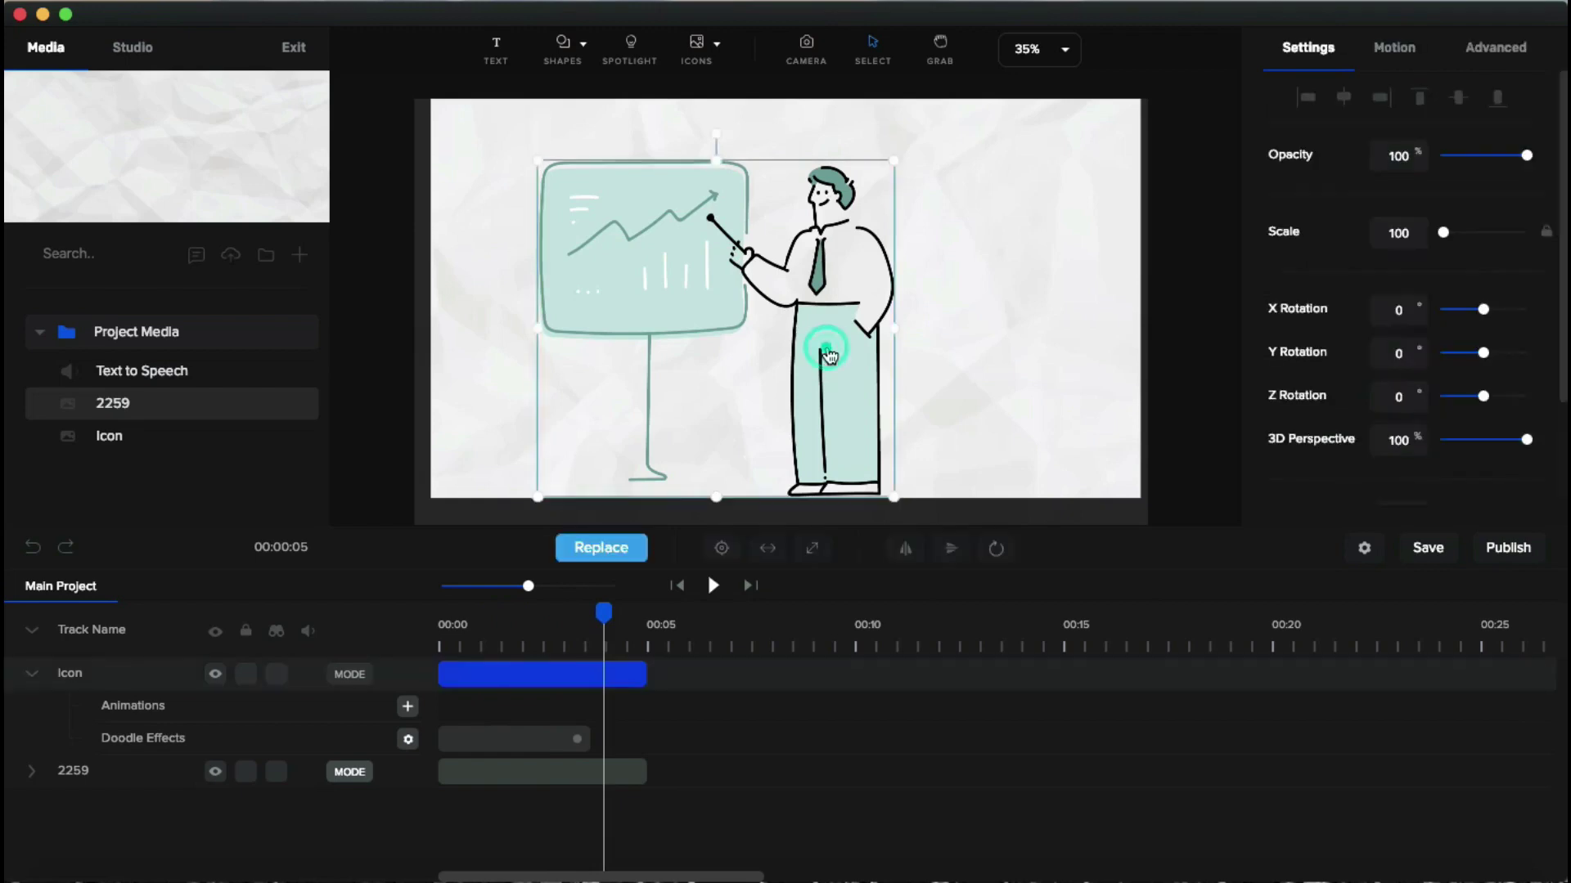
pyautogui.click(1481, 51)
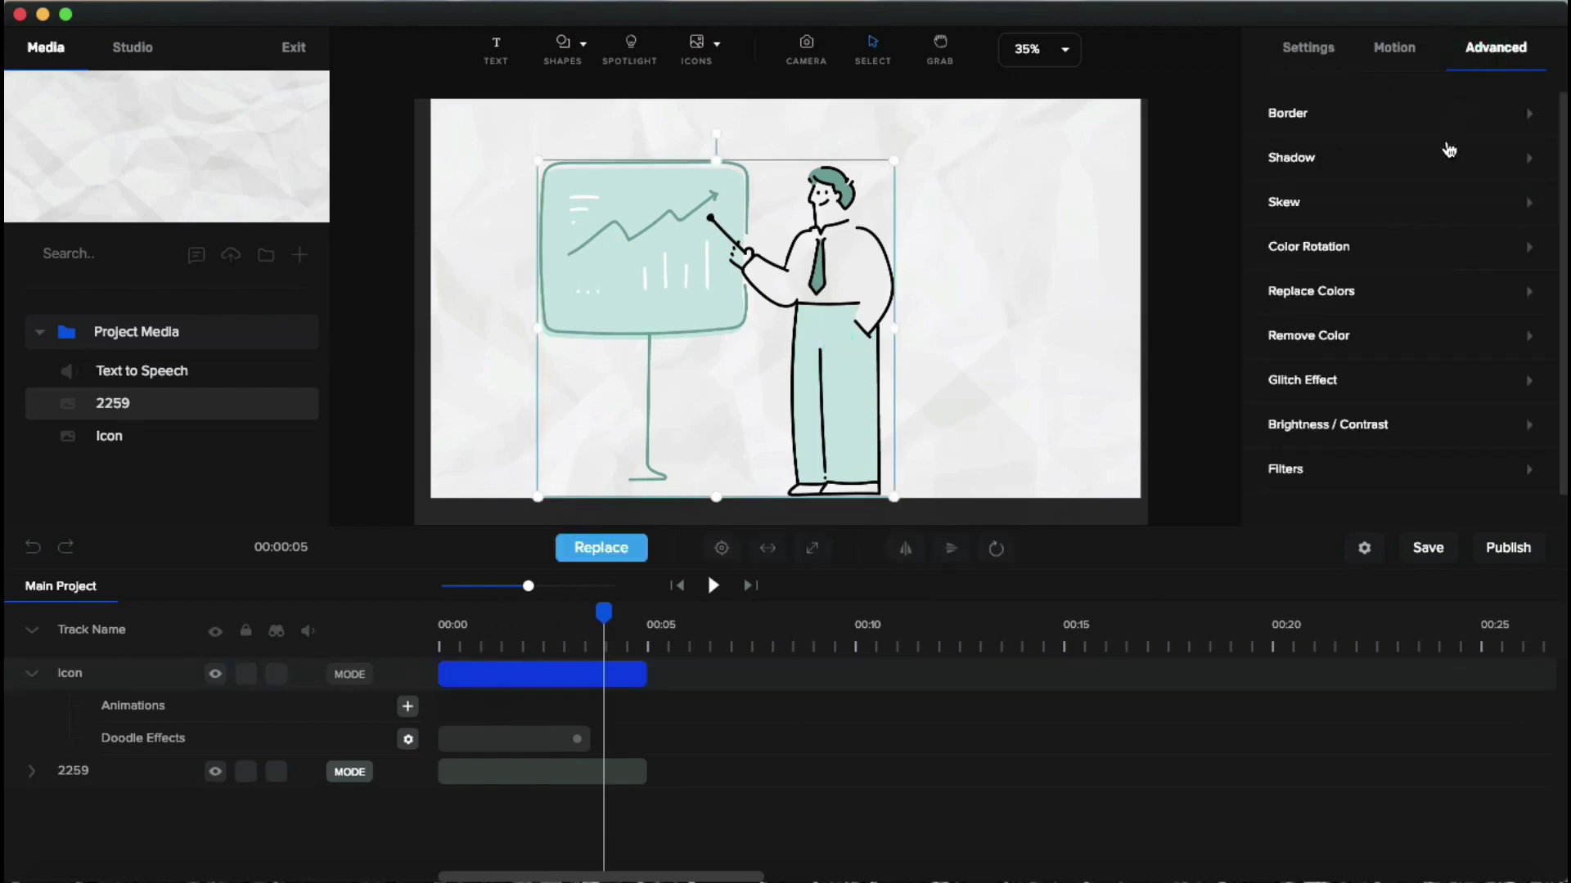
pyautogui.click(1380, 291)
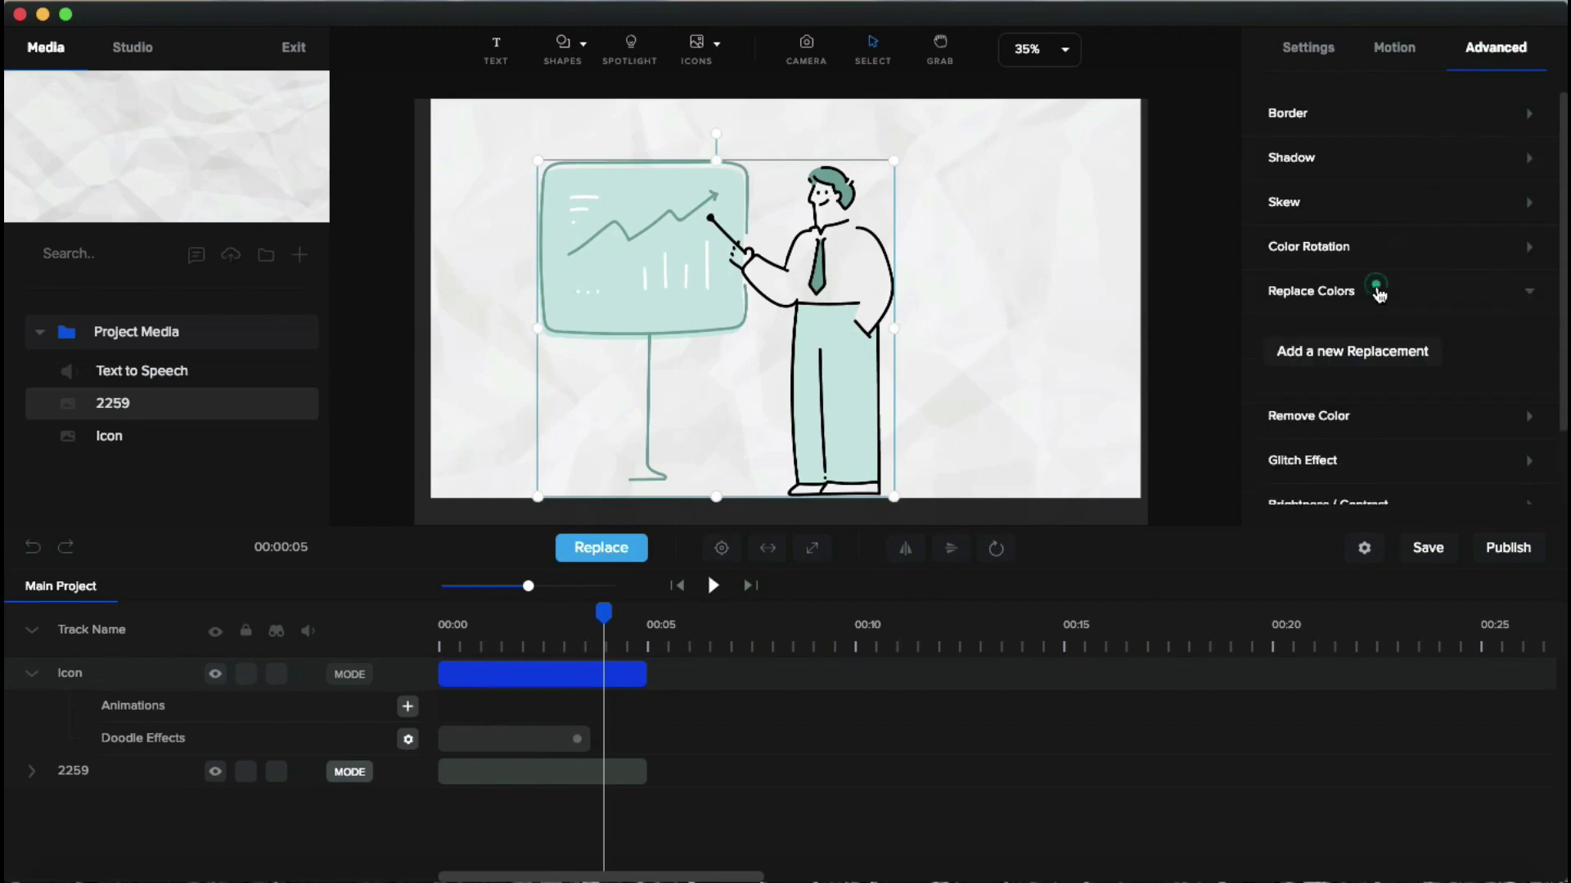
pyautogui.click(1357, 360)
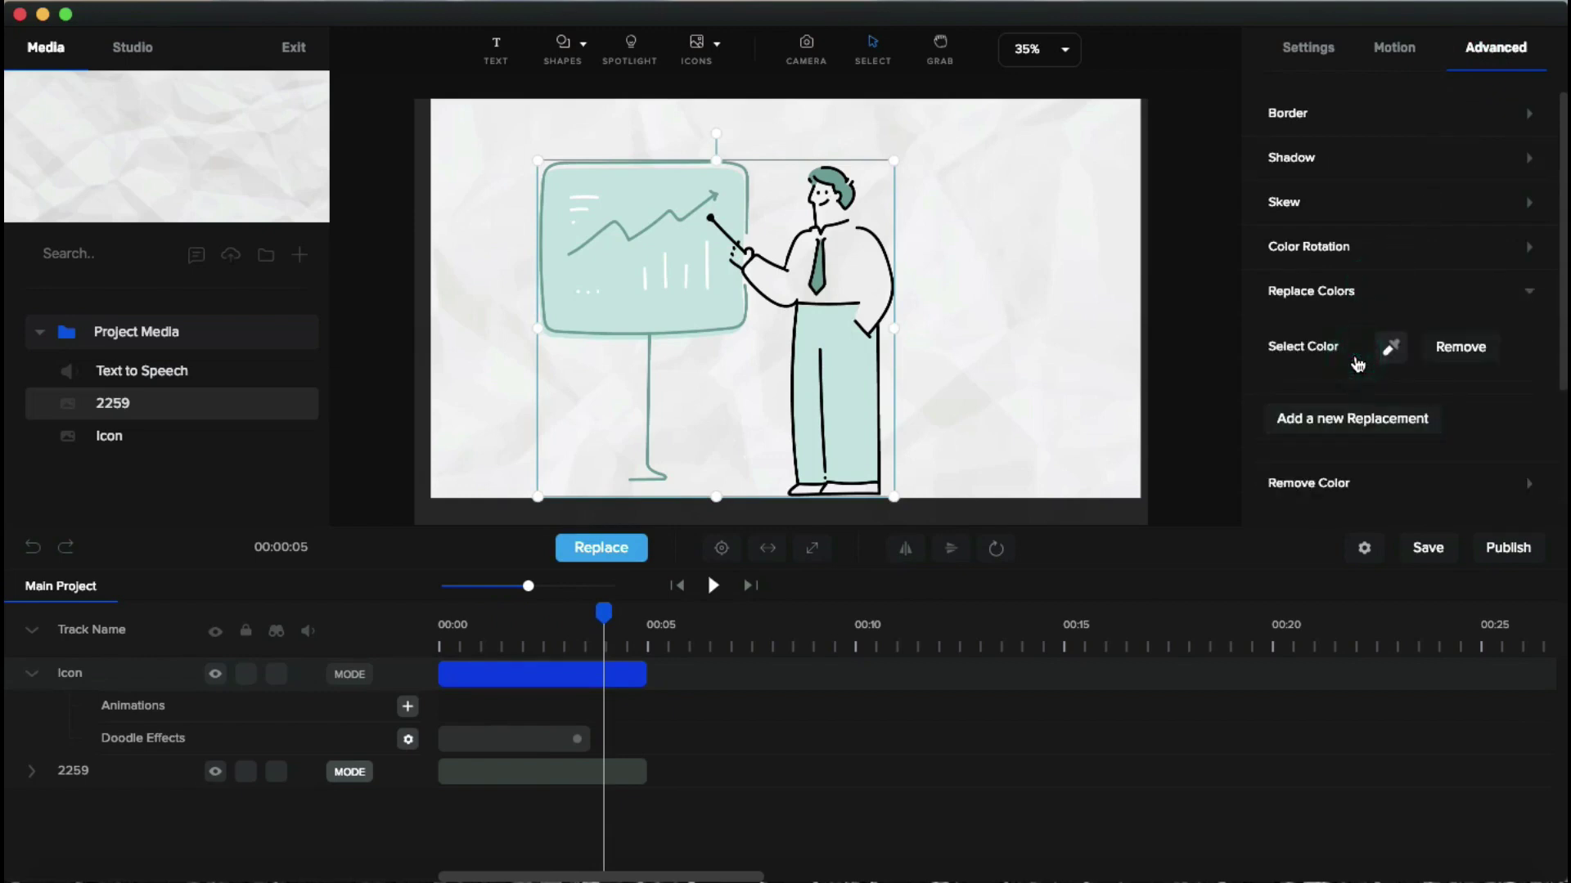
pyautogui.click(1382, 350)
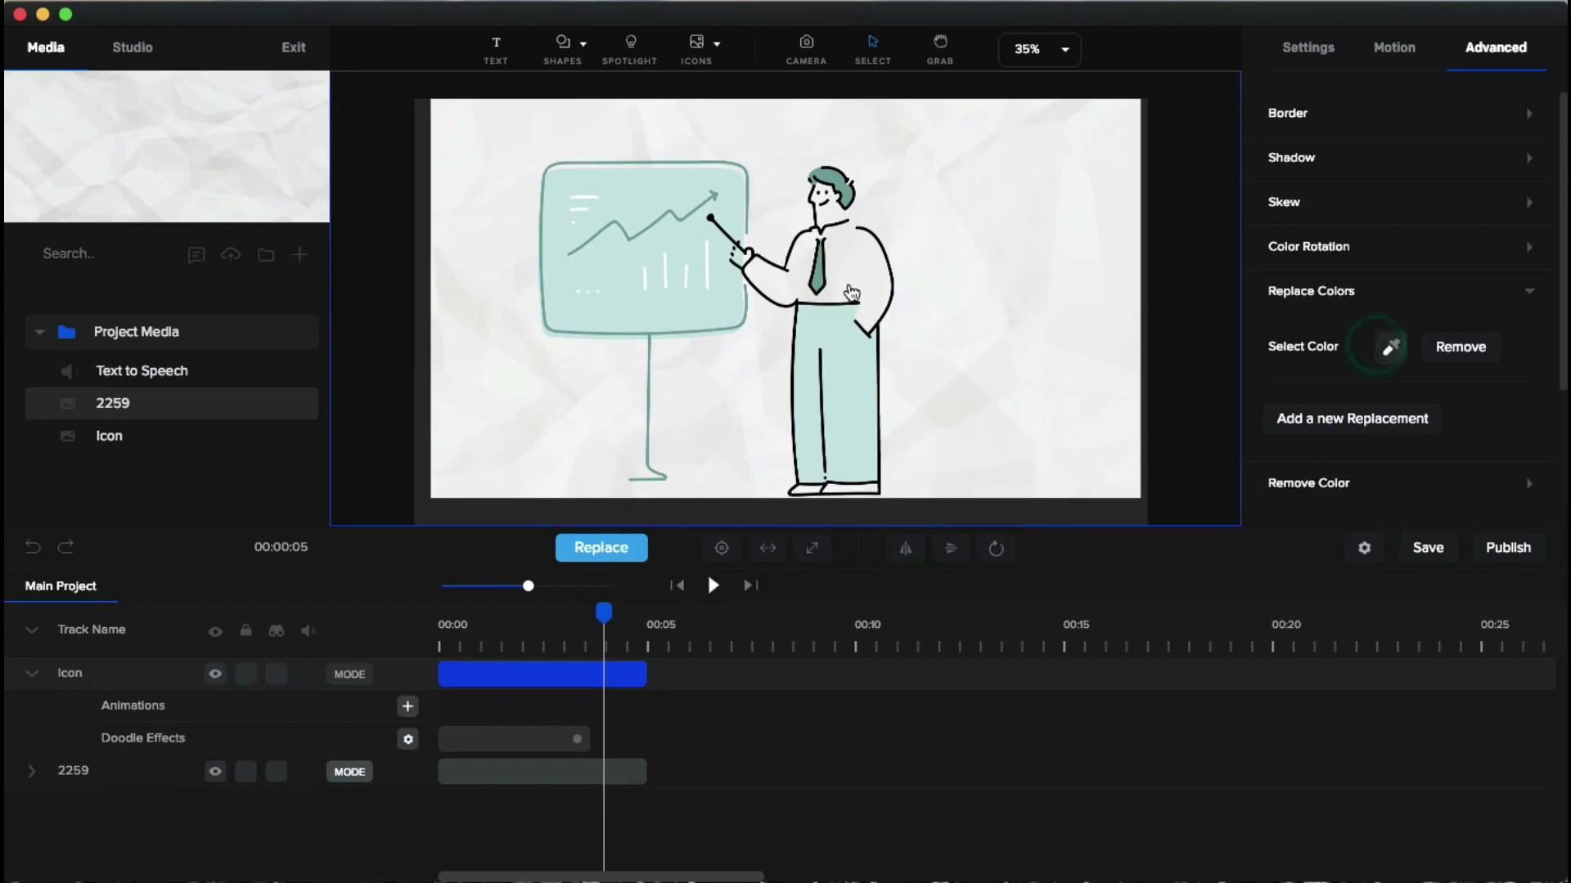
pyautogui.click(835, 337)
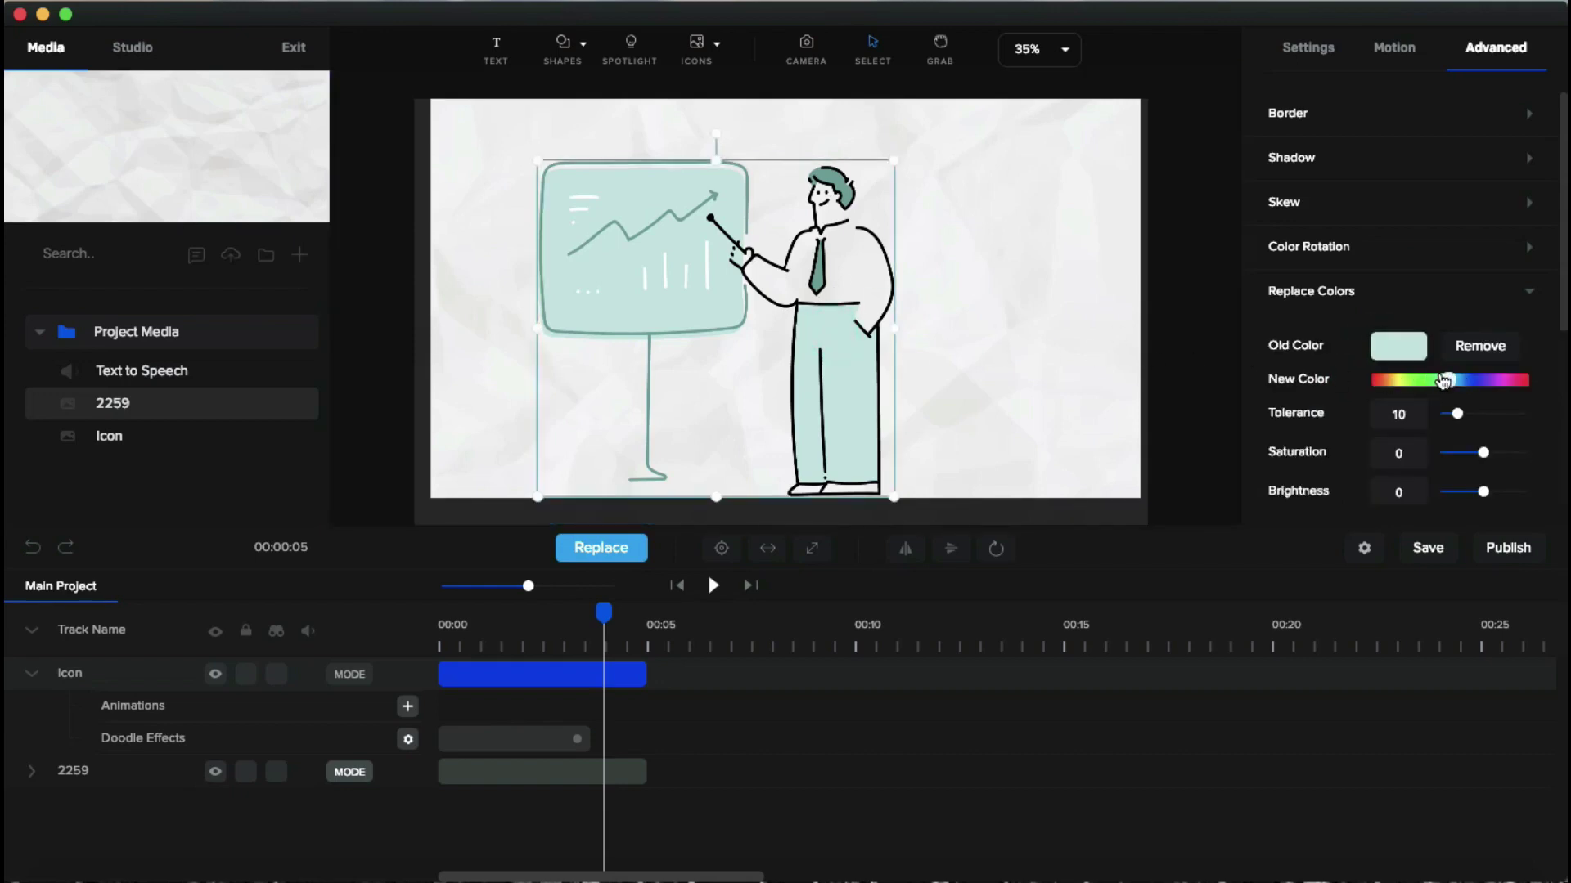
# Step: Set the replacement color to orange, trying lime green first, with saturation at 43
pyautogui.moveTo(1436, 381); pyautogui.dragTo(1415, 383)
pyautogui.moveTo(1467, 452); pyautogui.dragTo(1489, 458)
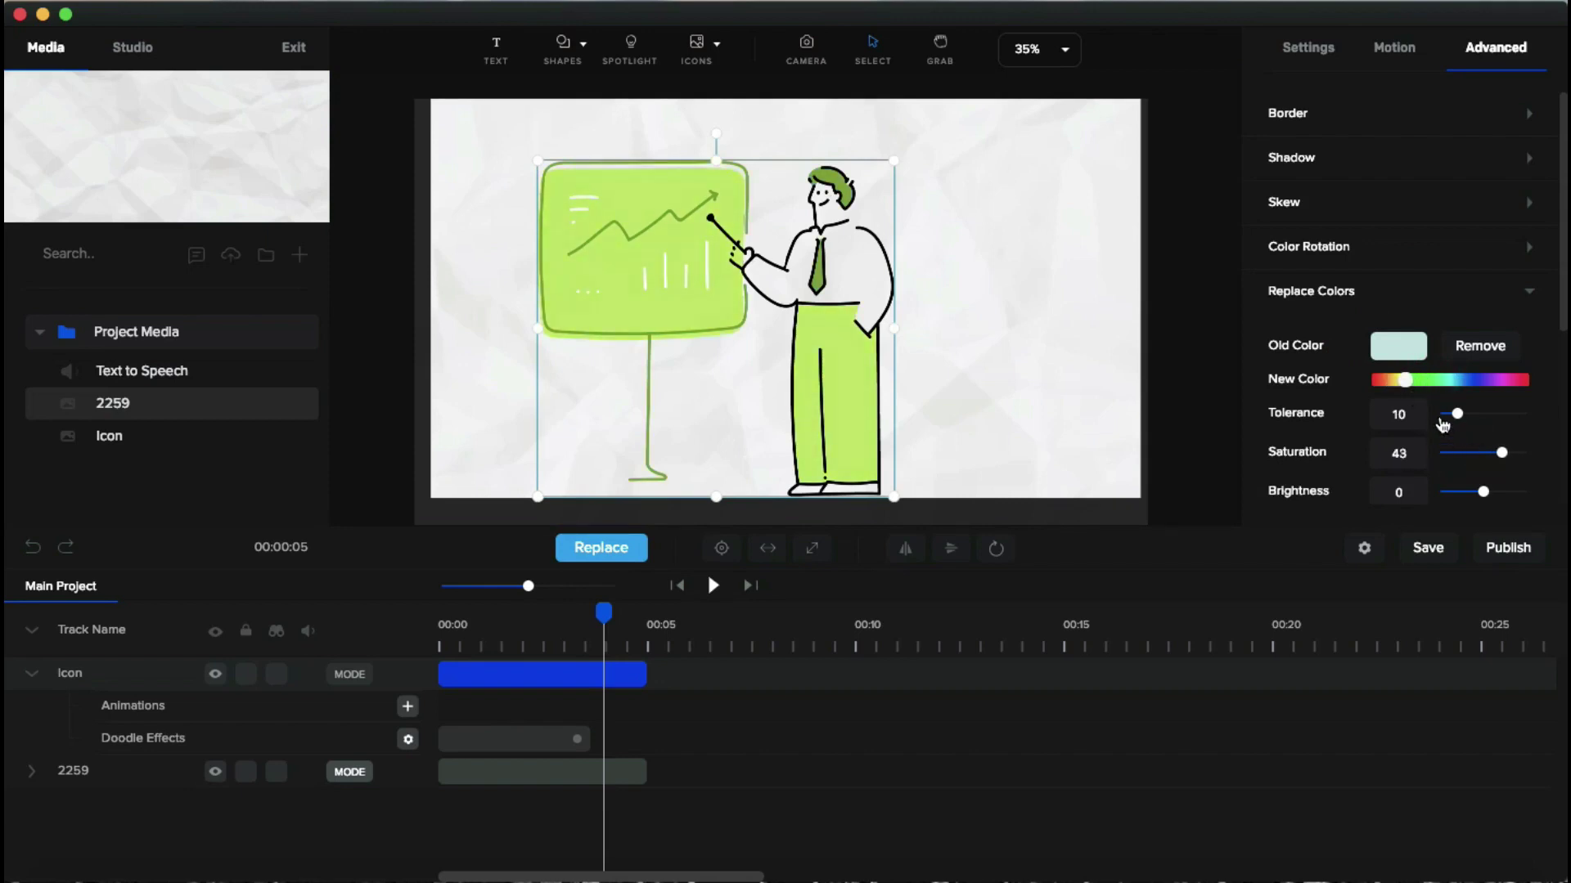
pyautogui.click(1372, 381)
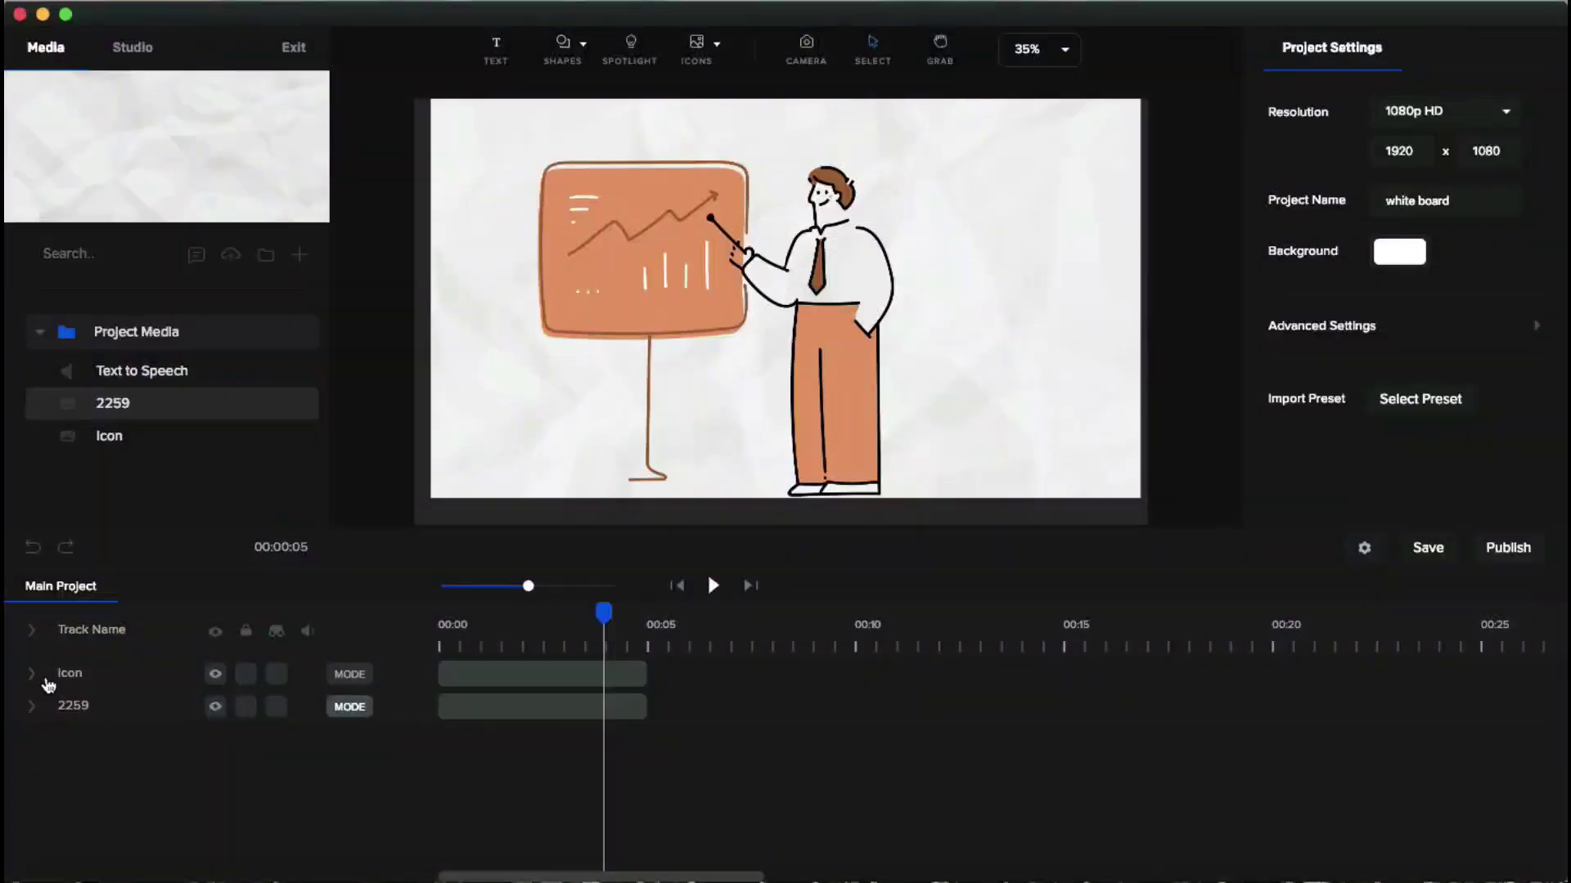
# Step: Delete the presenter illustration and add the Whiteboard 2D icon to the canvas at a scale of 181
pyautogui.click(460, 679)
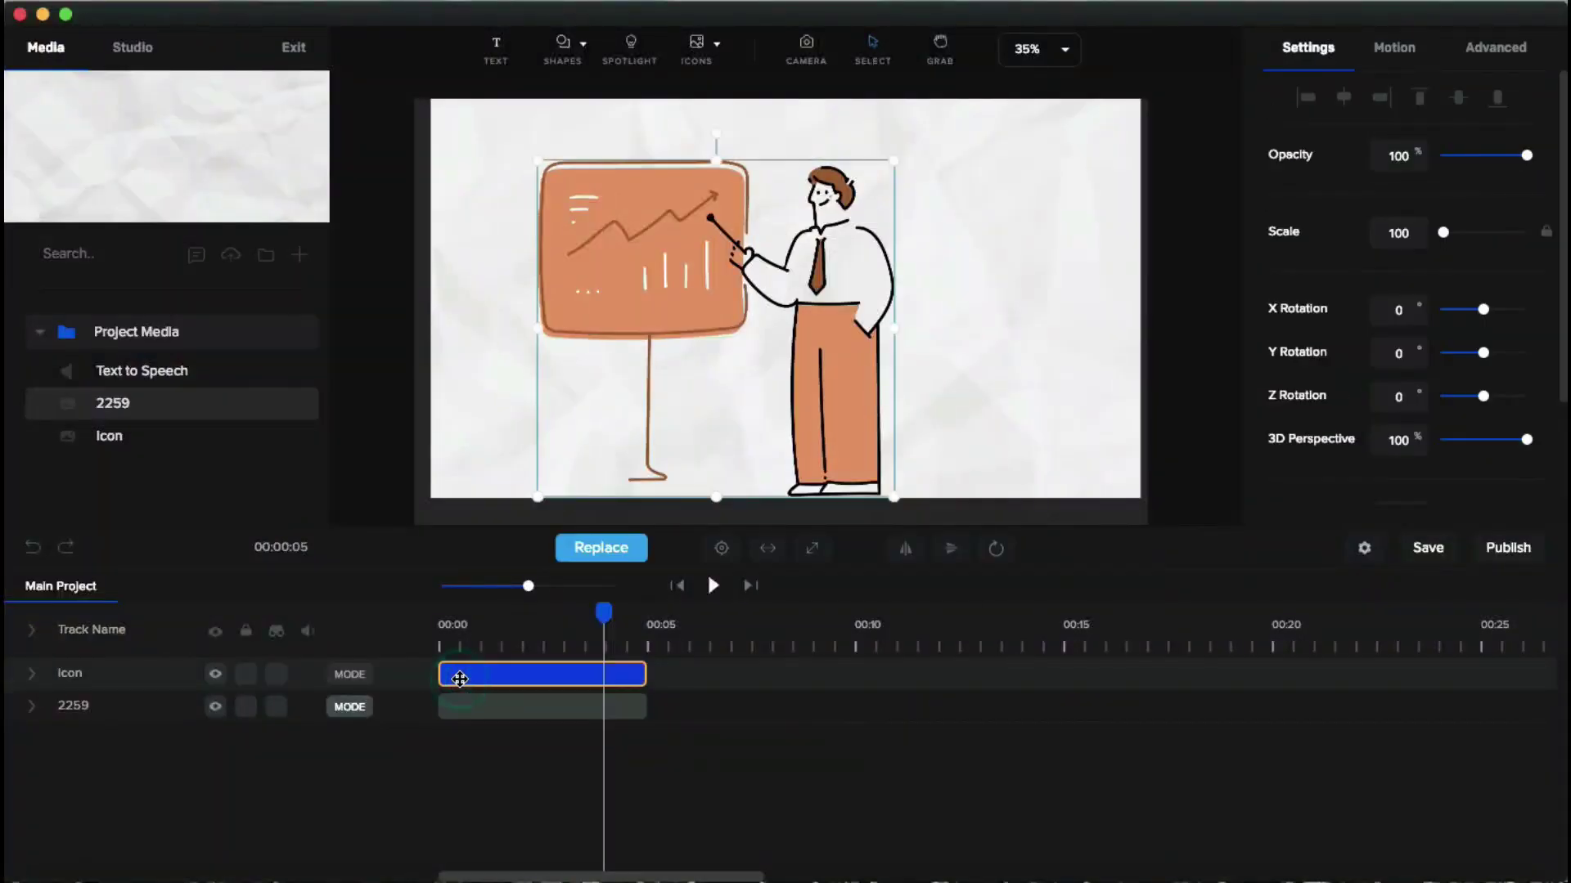
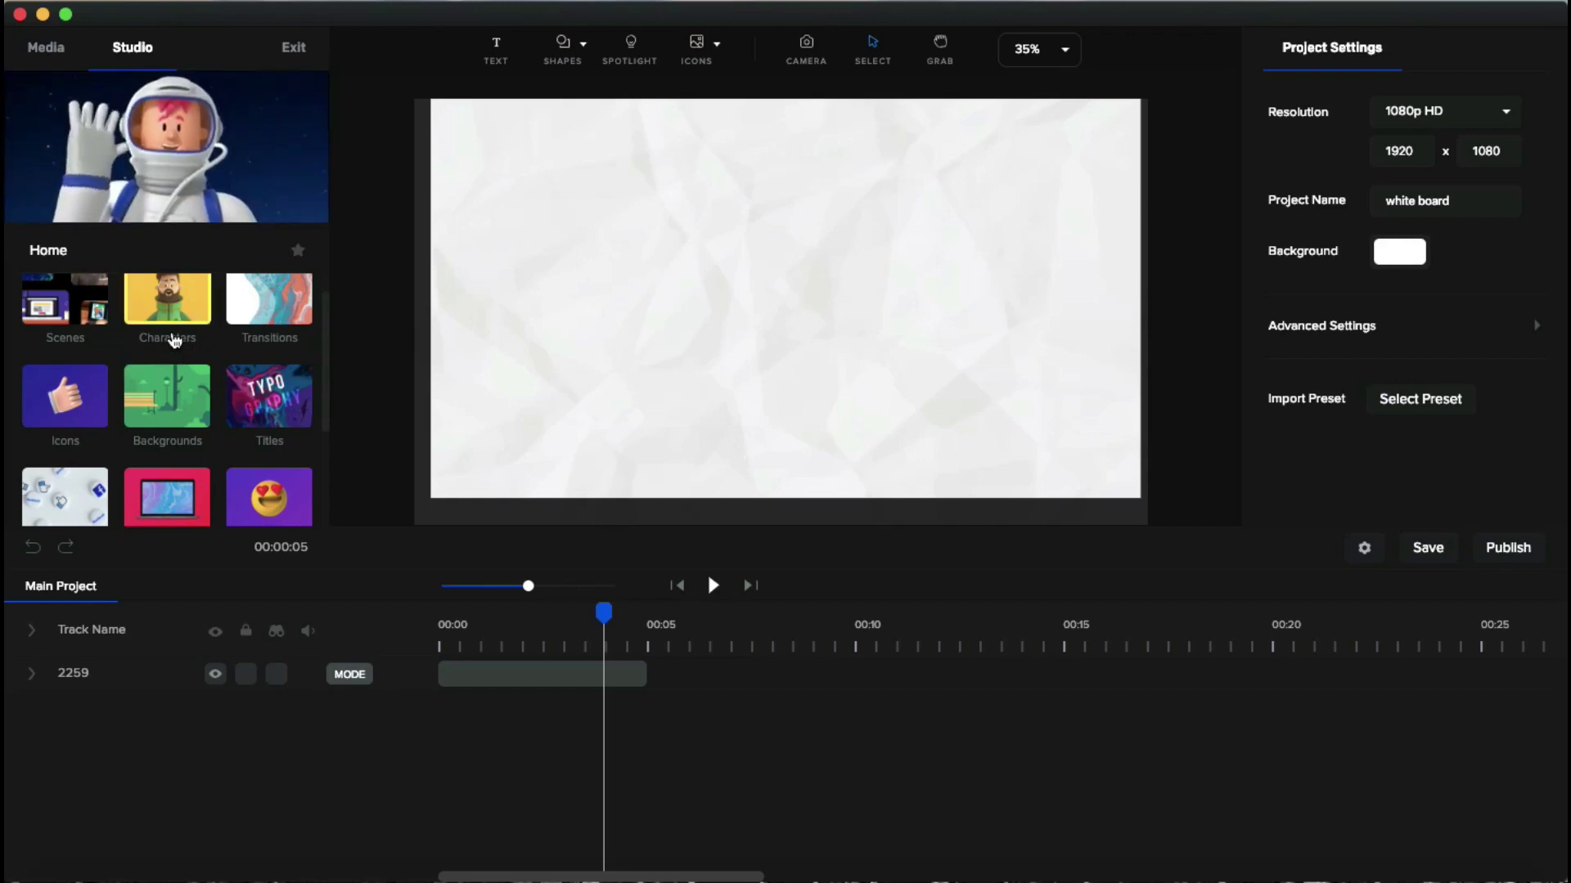
pyautogui.click(102, 389)
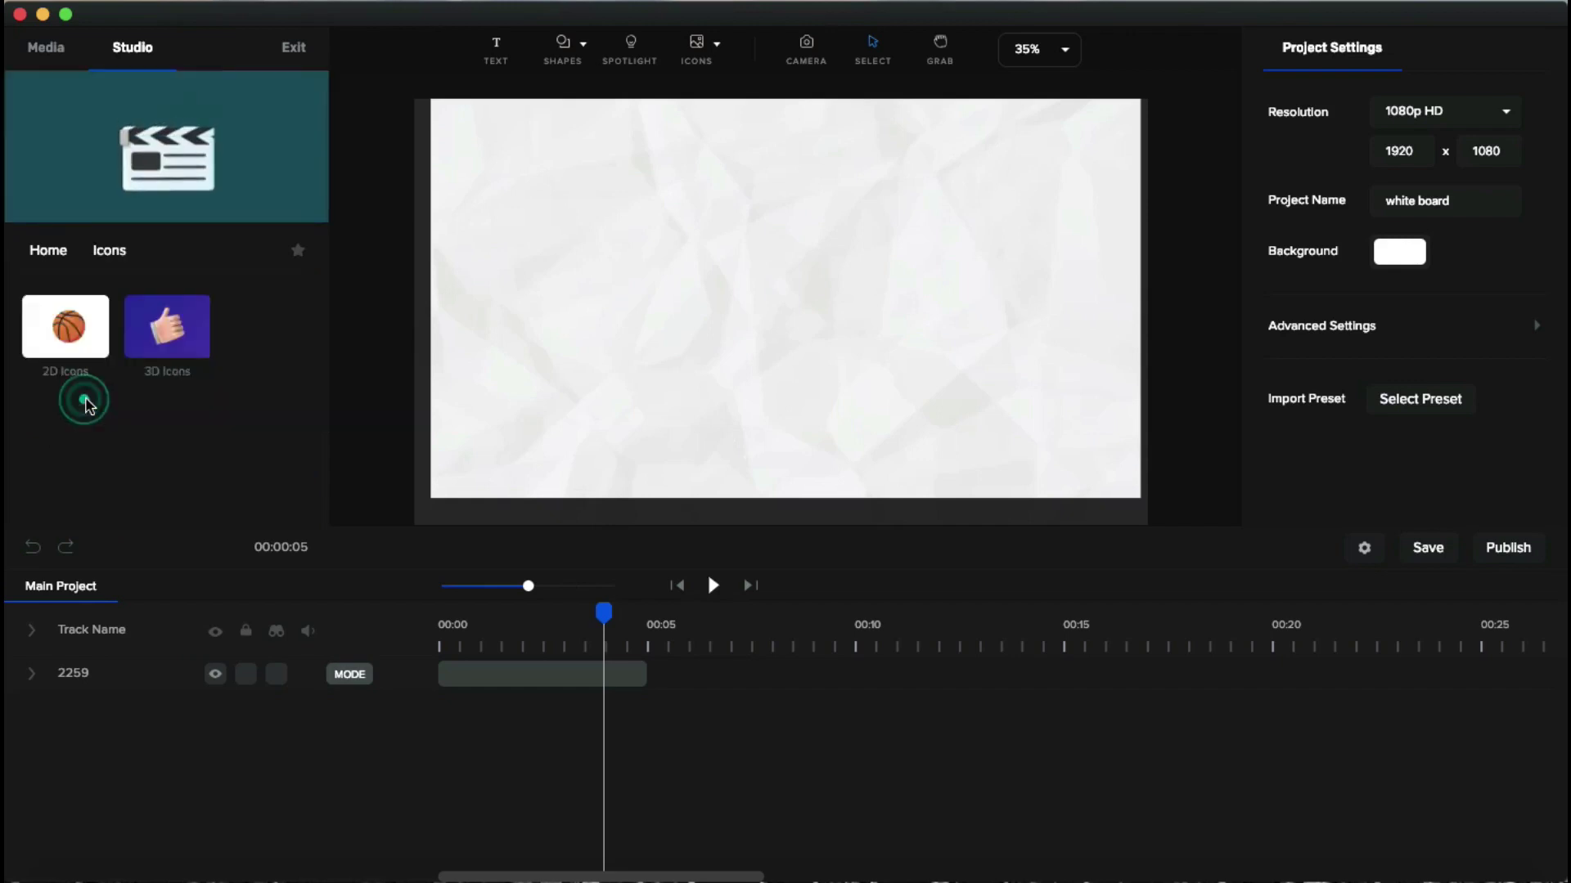
pyautogui.click(85, 335)
pyautogui.scroll(-5, 49, 392)
pyautogui.scroll(-5, 49, 392)
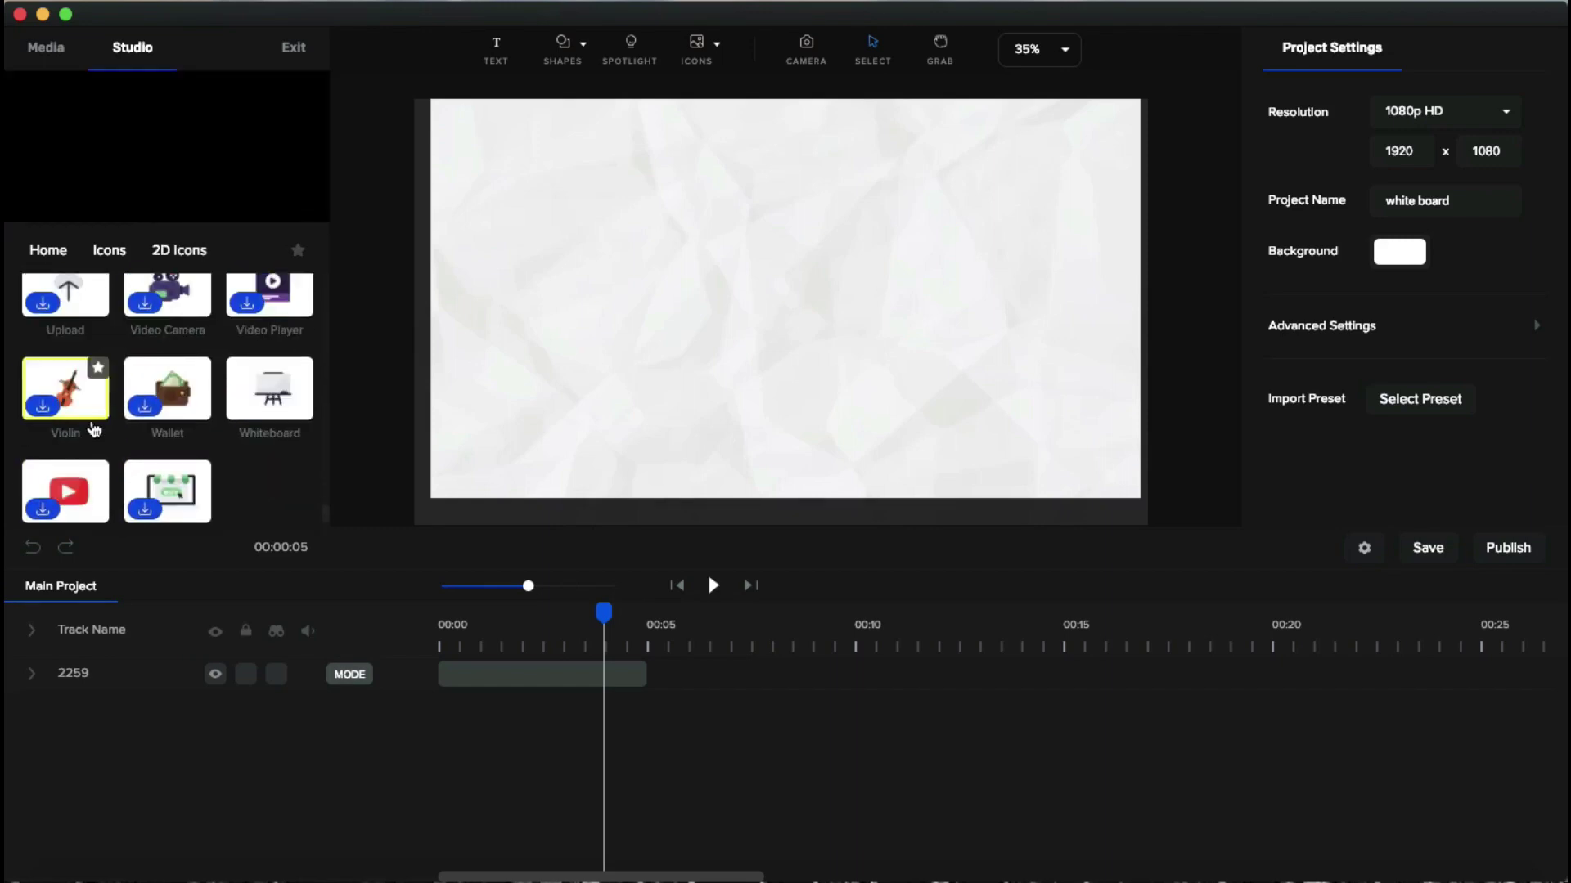
pyautogui.moveTo(269, 388); pyautogui.dragTo(683, 318)
pyautogui.click(735, 286)
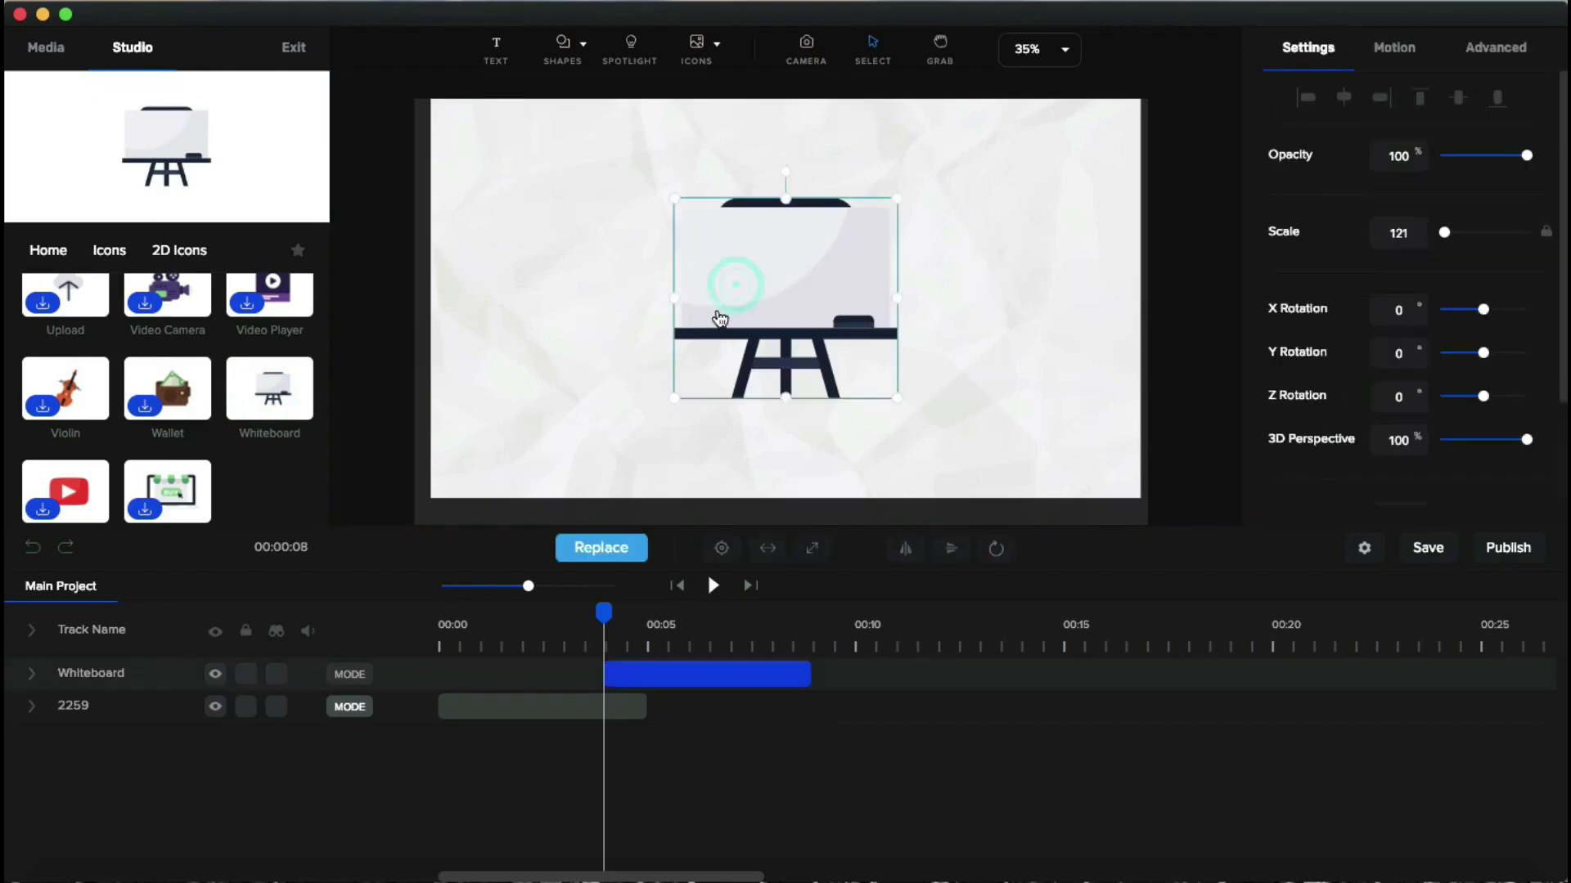
pyautogui.moveTo(685, 388); pyautogui.dragTo(589, 459)
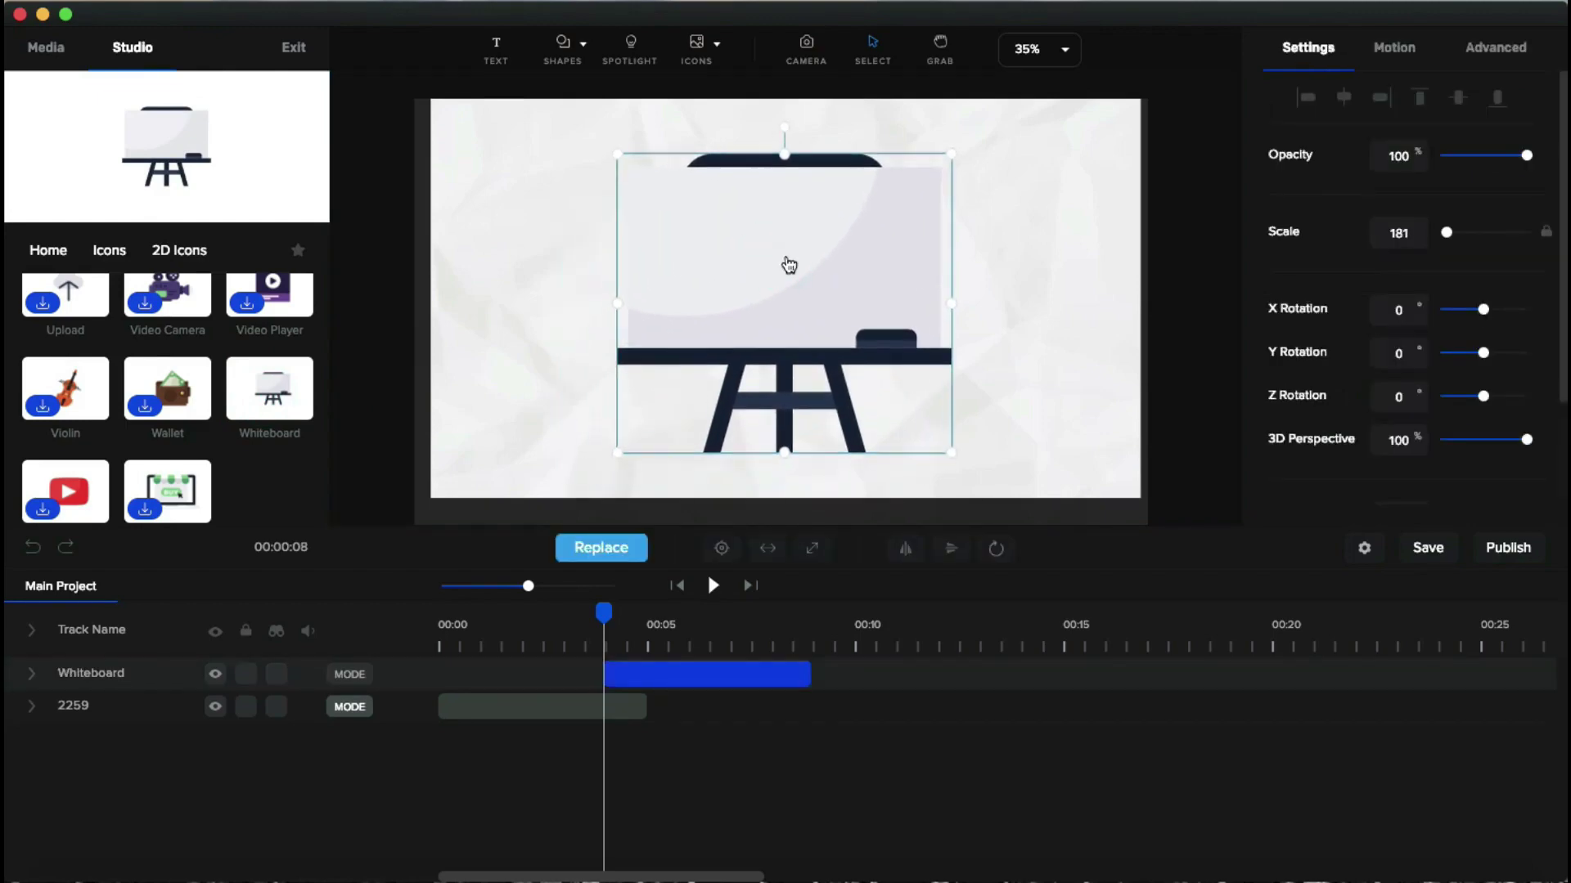
# Step: Add a text in color #040404 on the whiteboard's surface reading "Write someting on board"
pyautogui.click(505, 52)
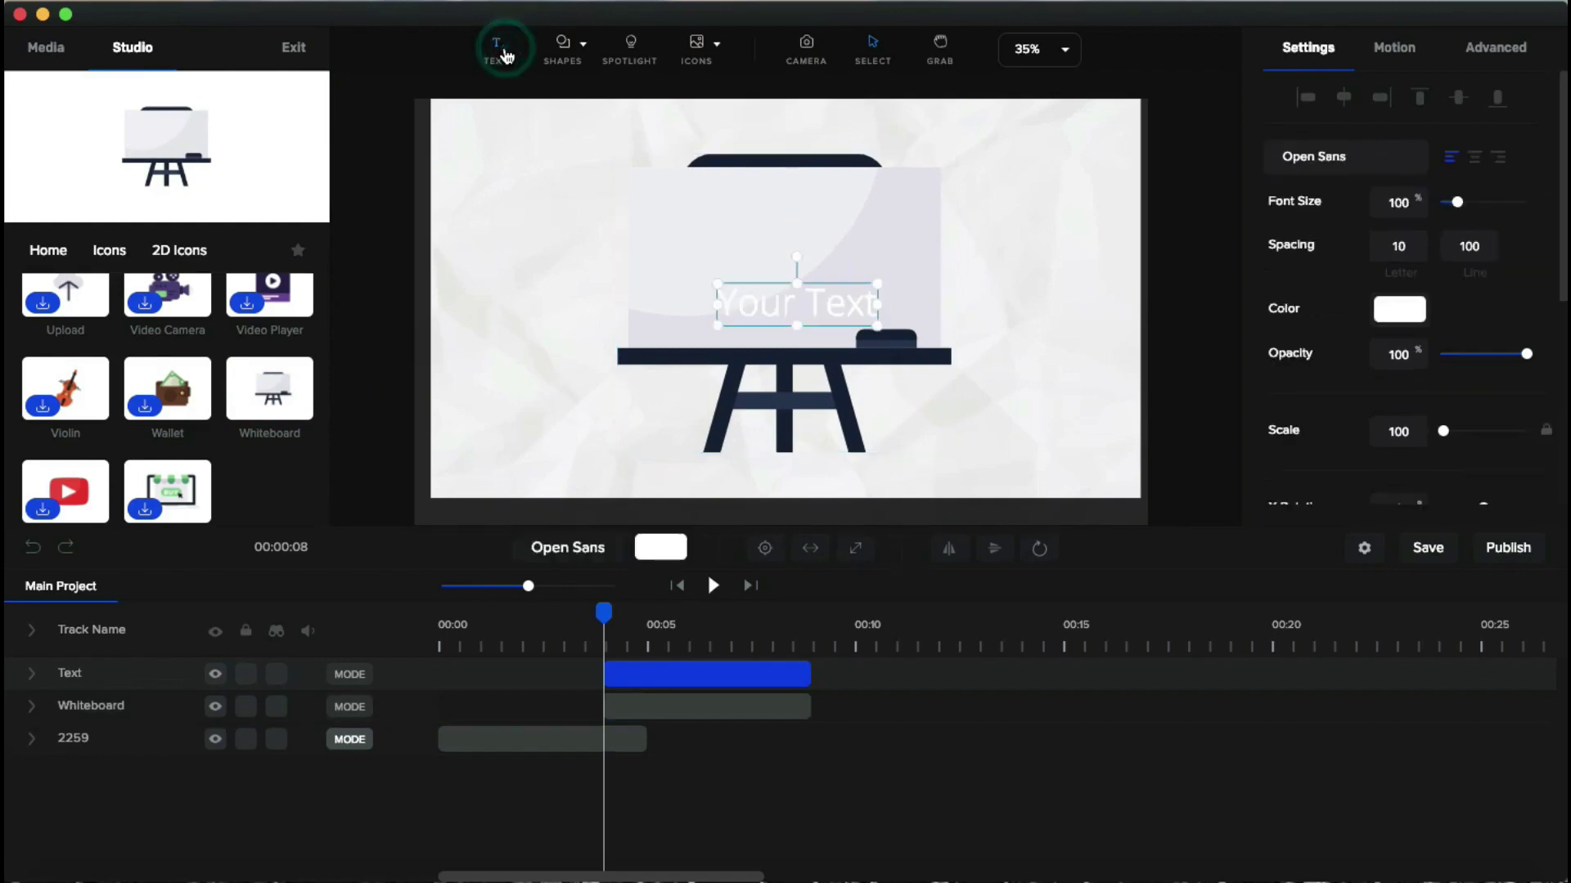
pyautogui.moveTo(787, 315); pyautogui.dragTo(725, 234)
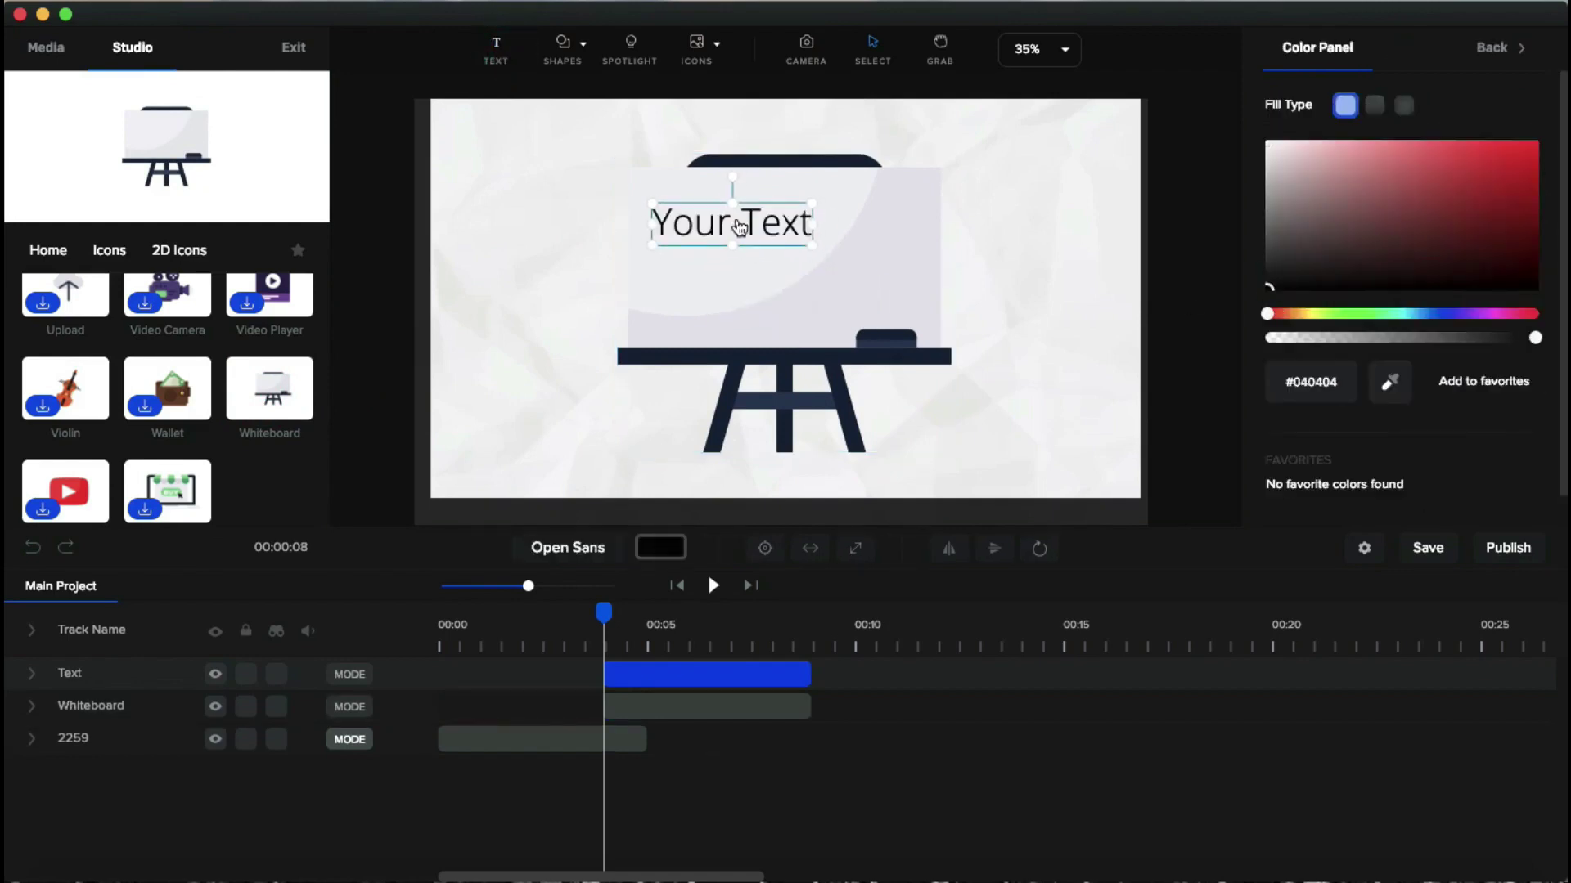
pyautogui.doubleClick(777, 221)
pyautogui.write('Write someting on board')
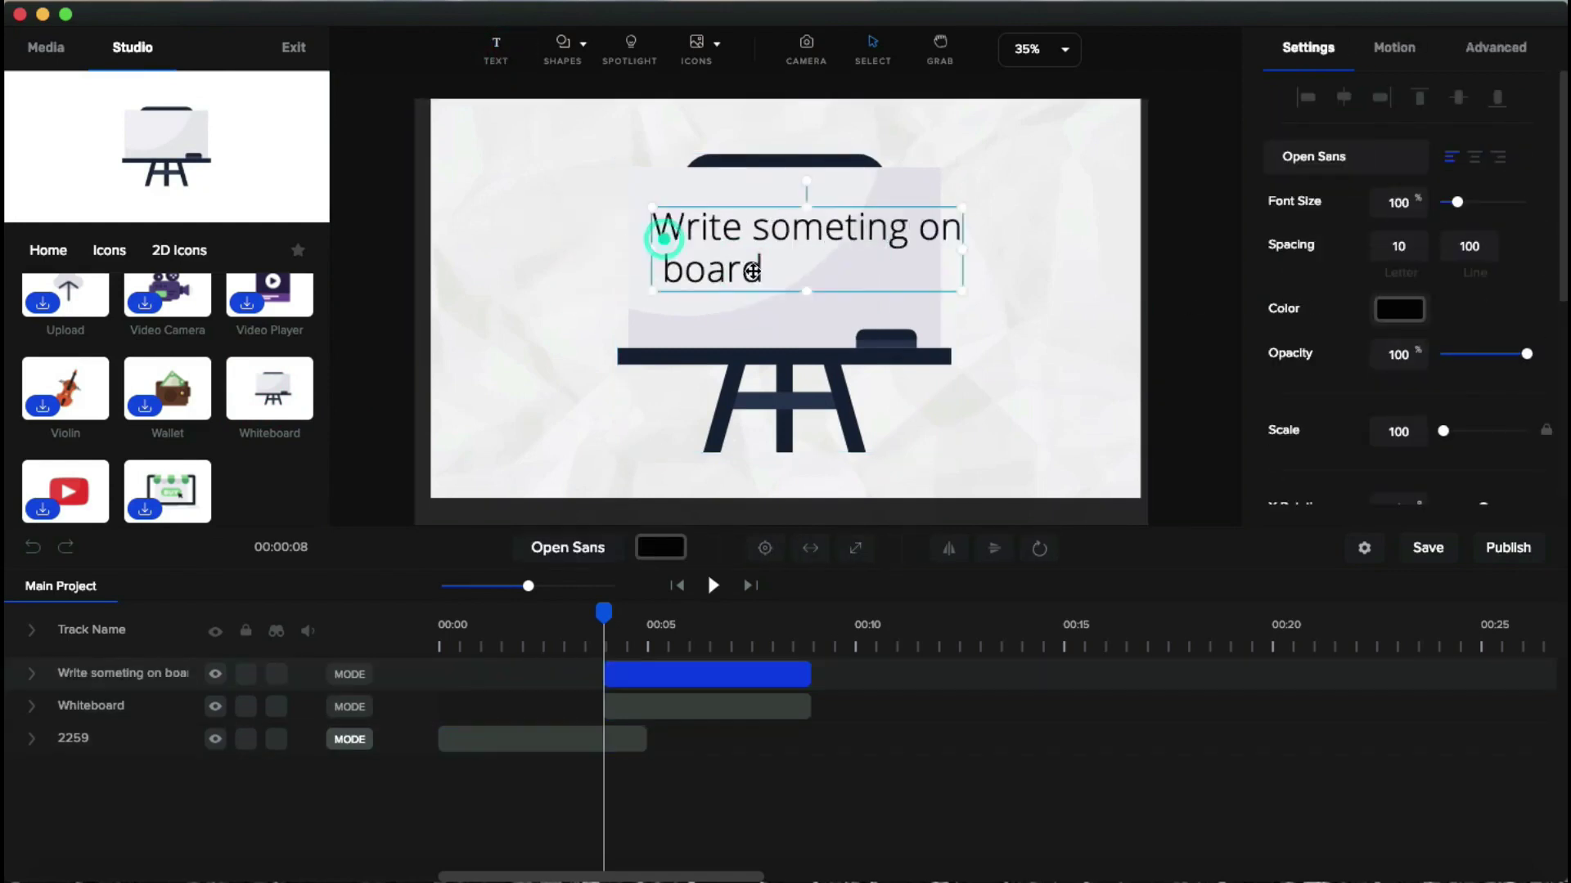
# Step: Change the board text's font to Artless and move the text and whiteboard clips to the start of the timeline
pyautogui.click(1384, 109)
pyautogui.scroll(-5, 1362, 384)
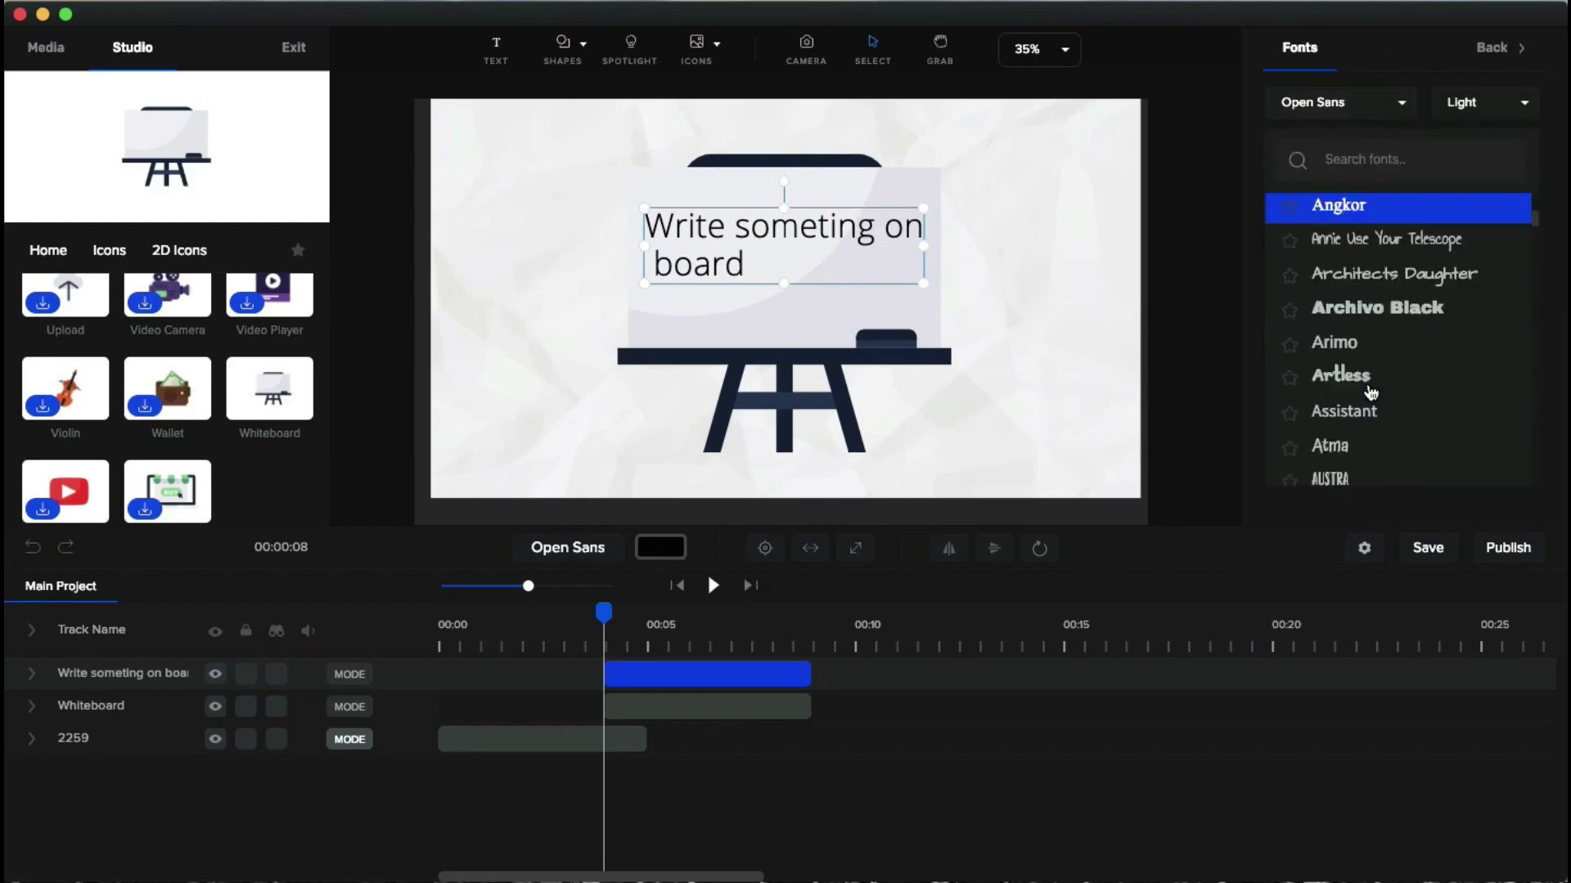
pyautogui.click(1362, 378)
pyautogui.click(567, 602)
pyautogui.click(871, 260)
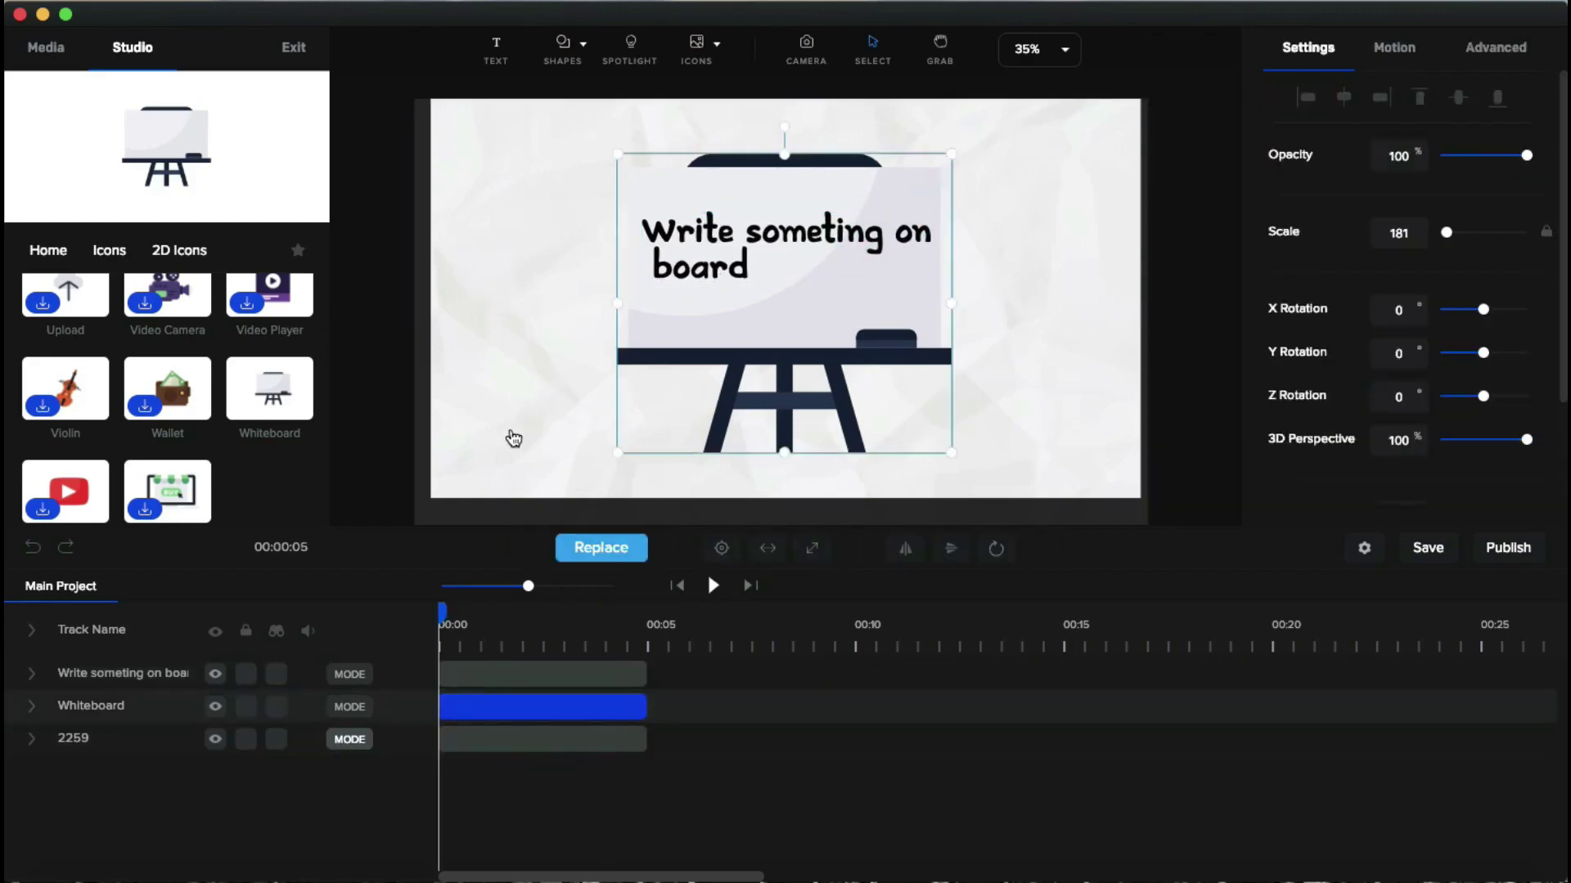
# Step: Add the Doodle text effect to the board text, choosing the second hand and reducing the hand size
pyautogui.click(49, 683)
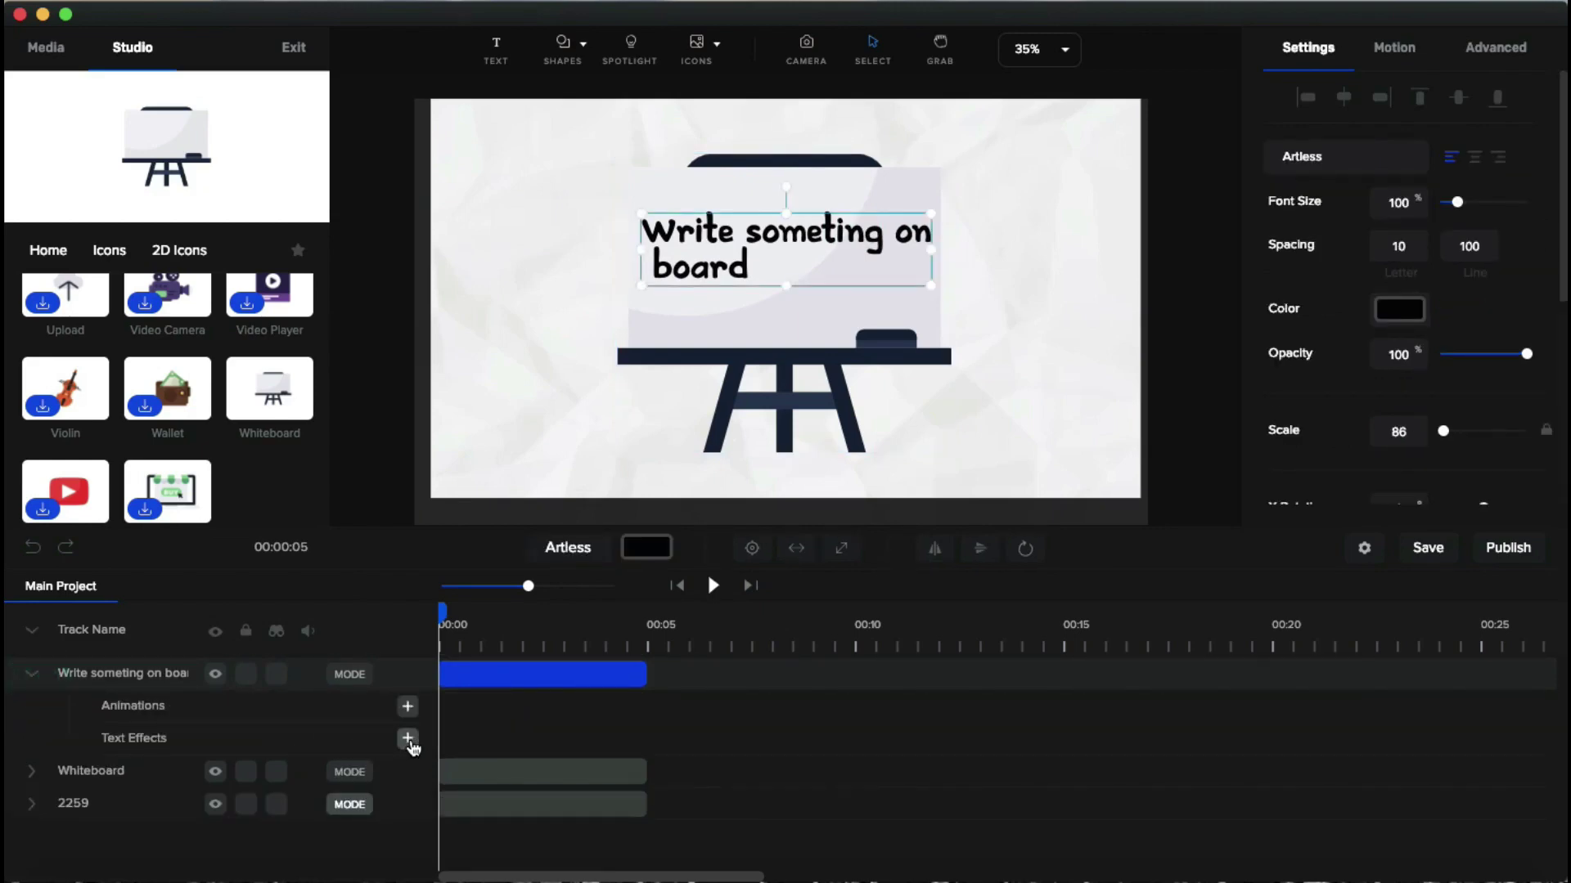
pyautogui.click(408, 740)
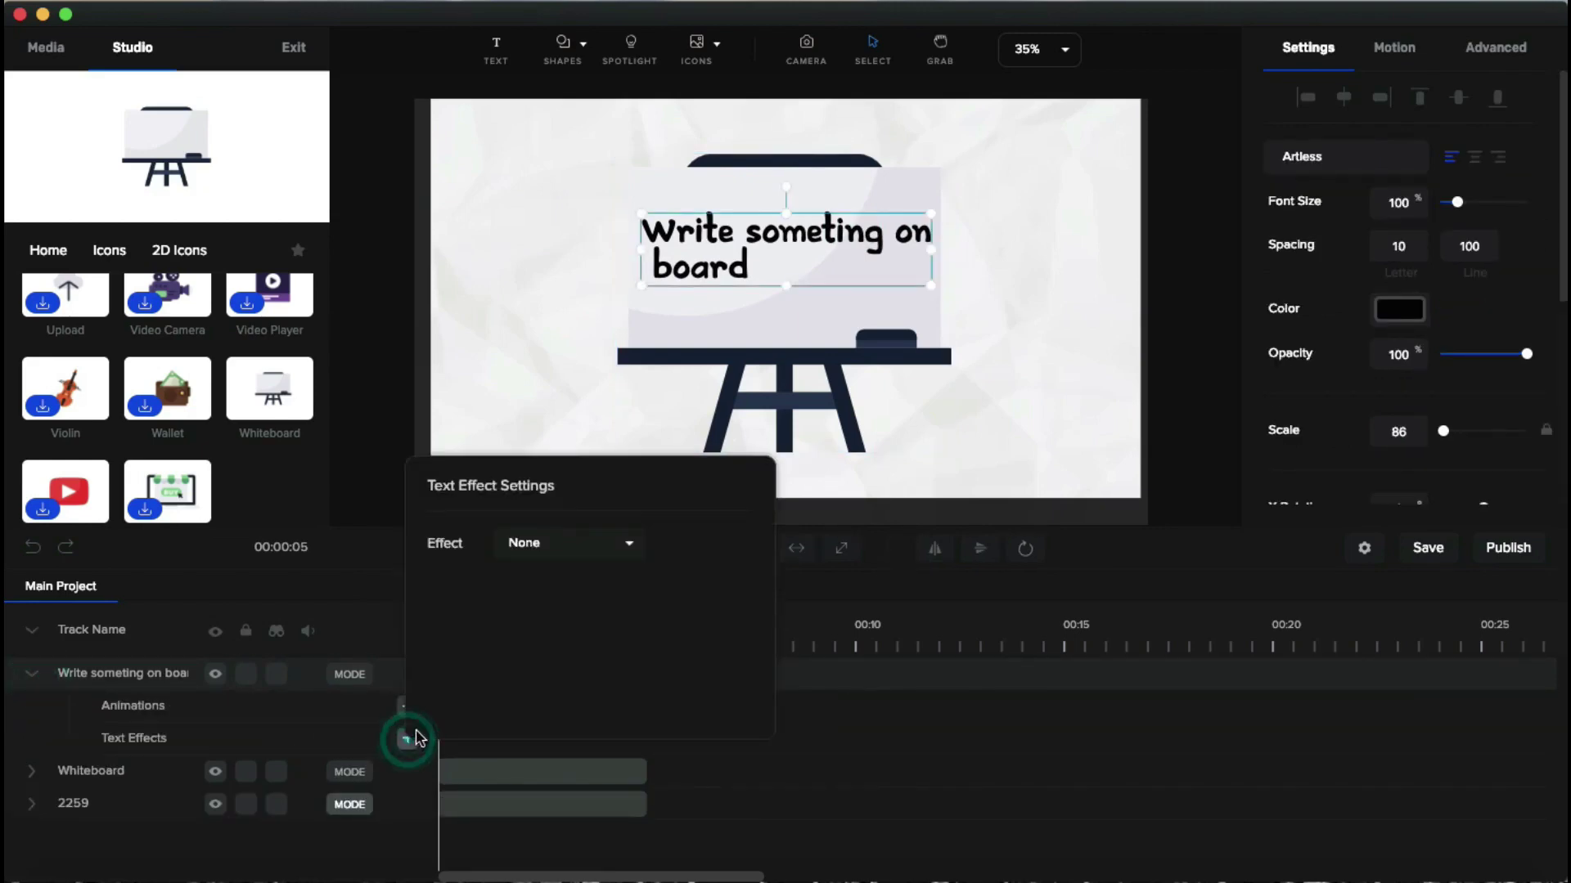
pyautogui.click(575, 556)
pyautogui.click(529, 665)
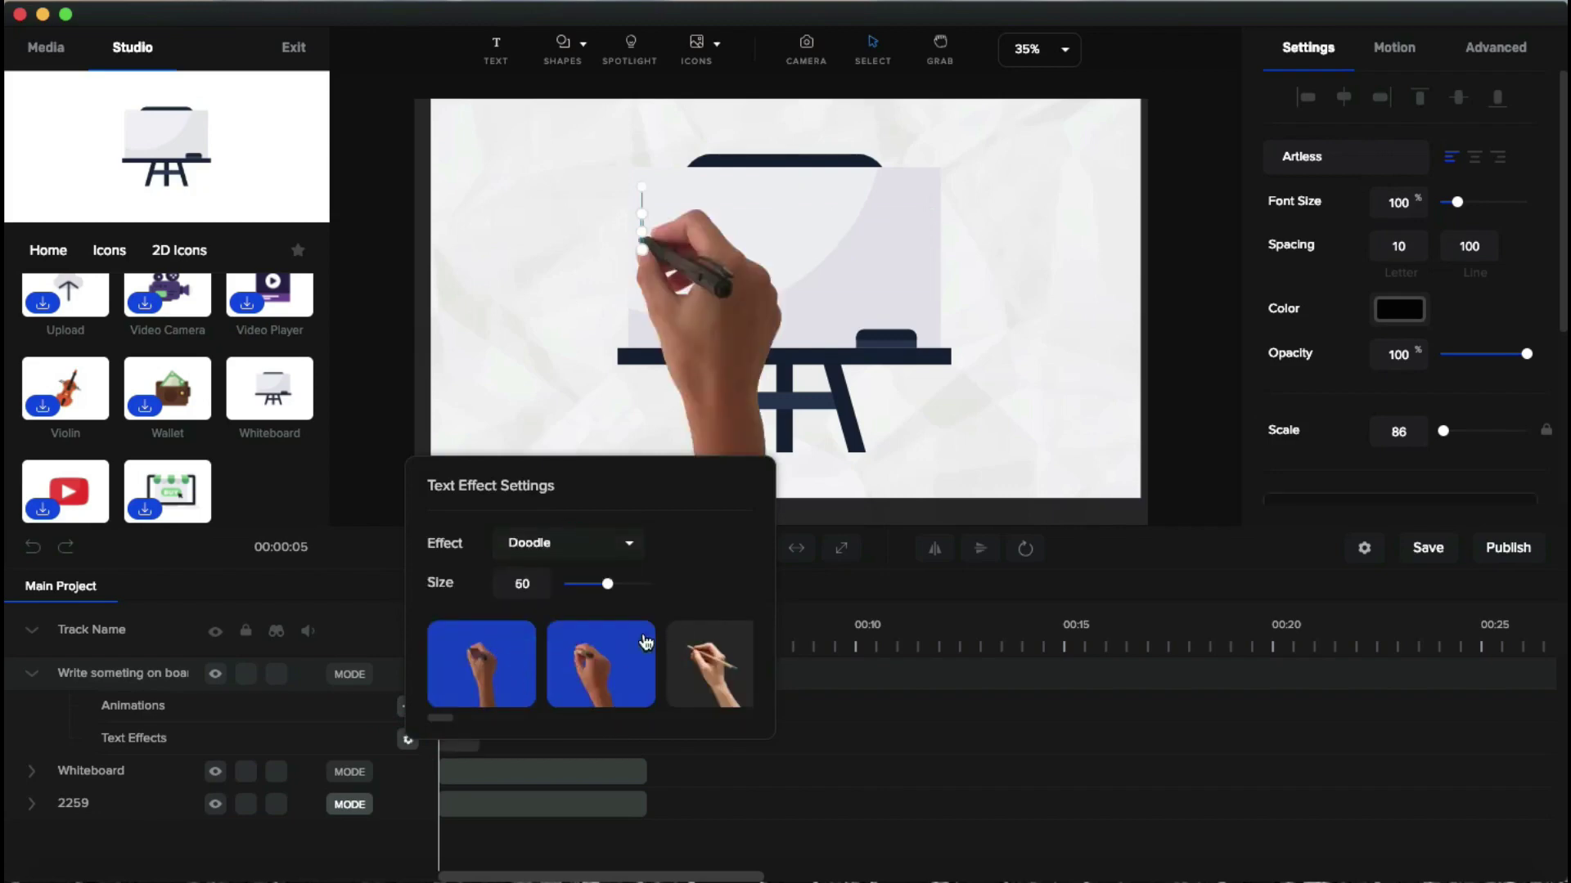
pyautogui.moveTo(608, 586)
pyautogui.mouseDown()
pyautogui.moveTo(561, 589)
pyautogui.moveTo(581, 586)
pyautogui.mouseUp()
pyautogui.click(521, 357)
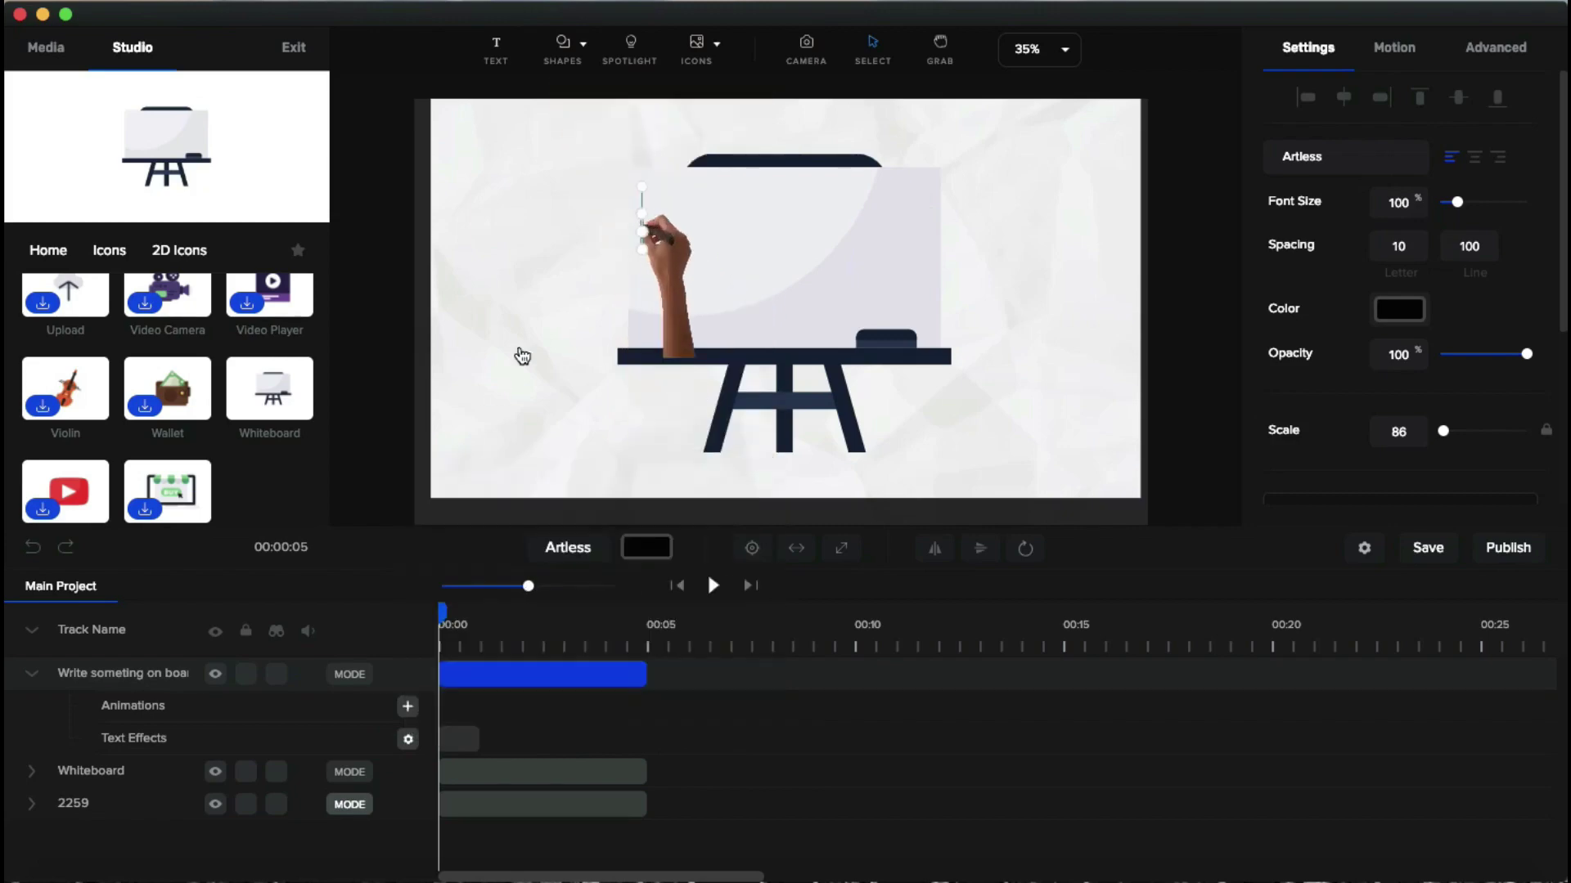
# Step: Turn on the camera and shrink its frame tightly around the whiteboard's writing surface at the start of the timeline
pyautogui.click(806, 49)
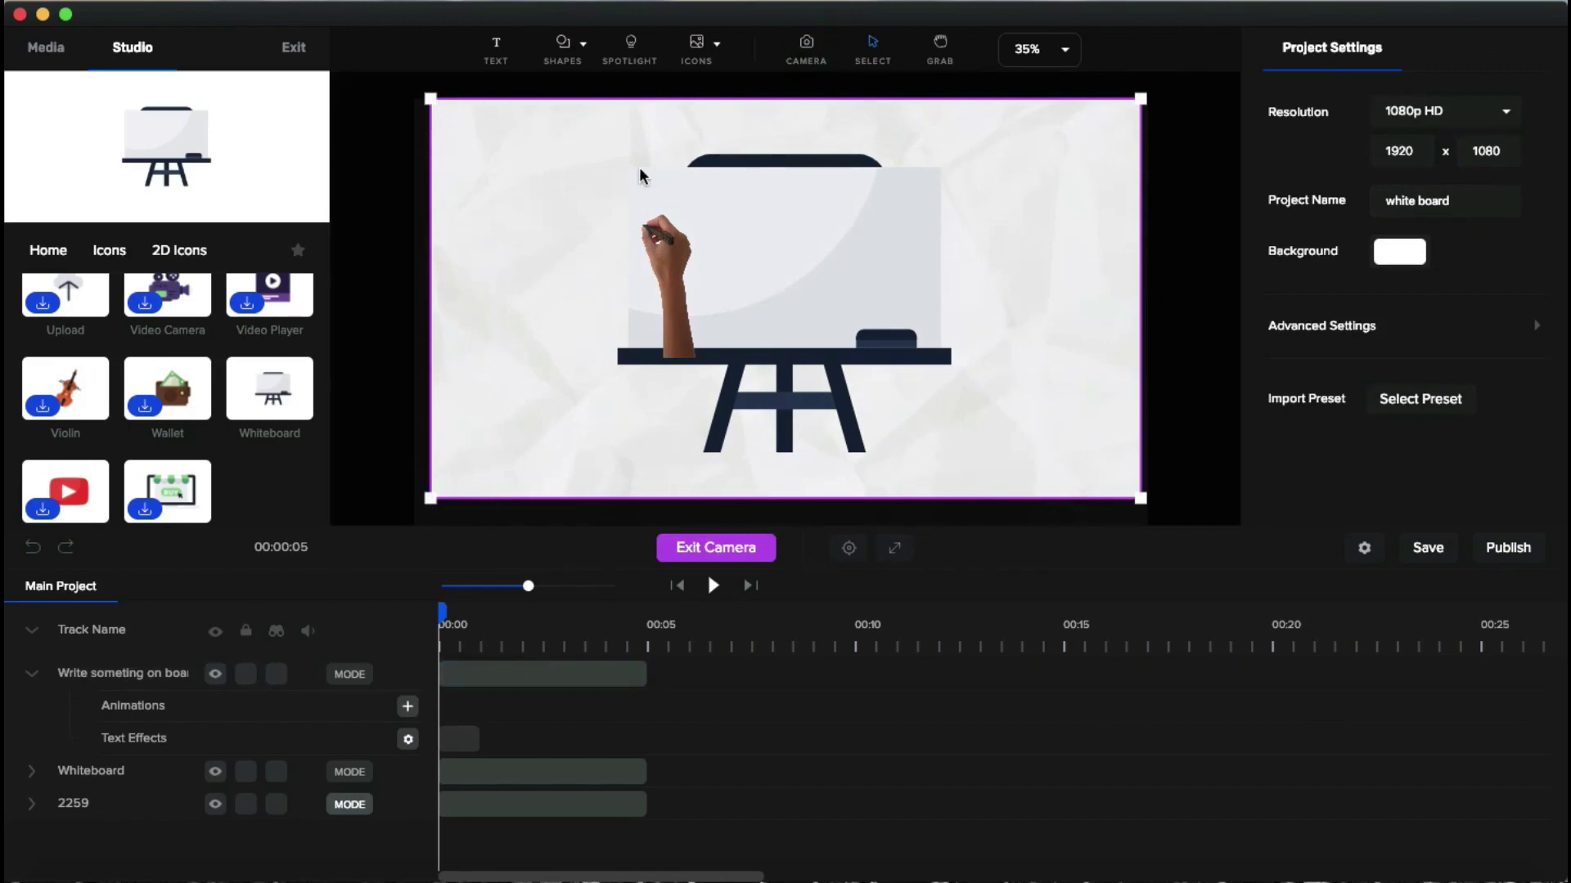
pyautogui.click(946, 346)
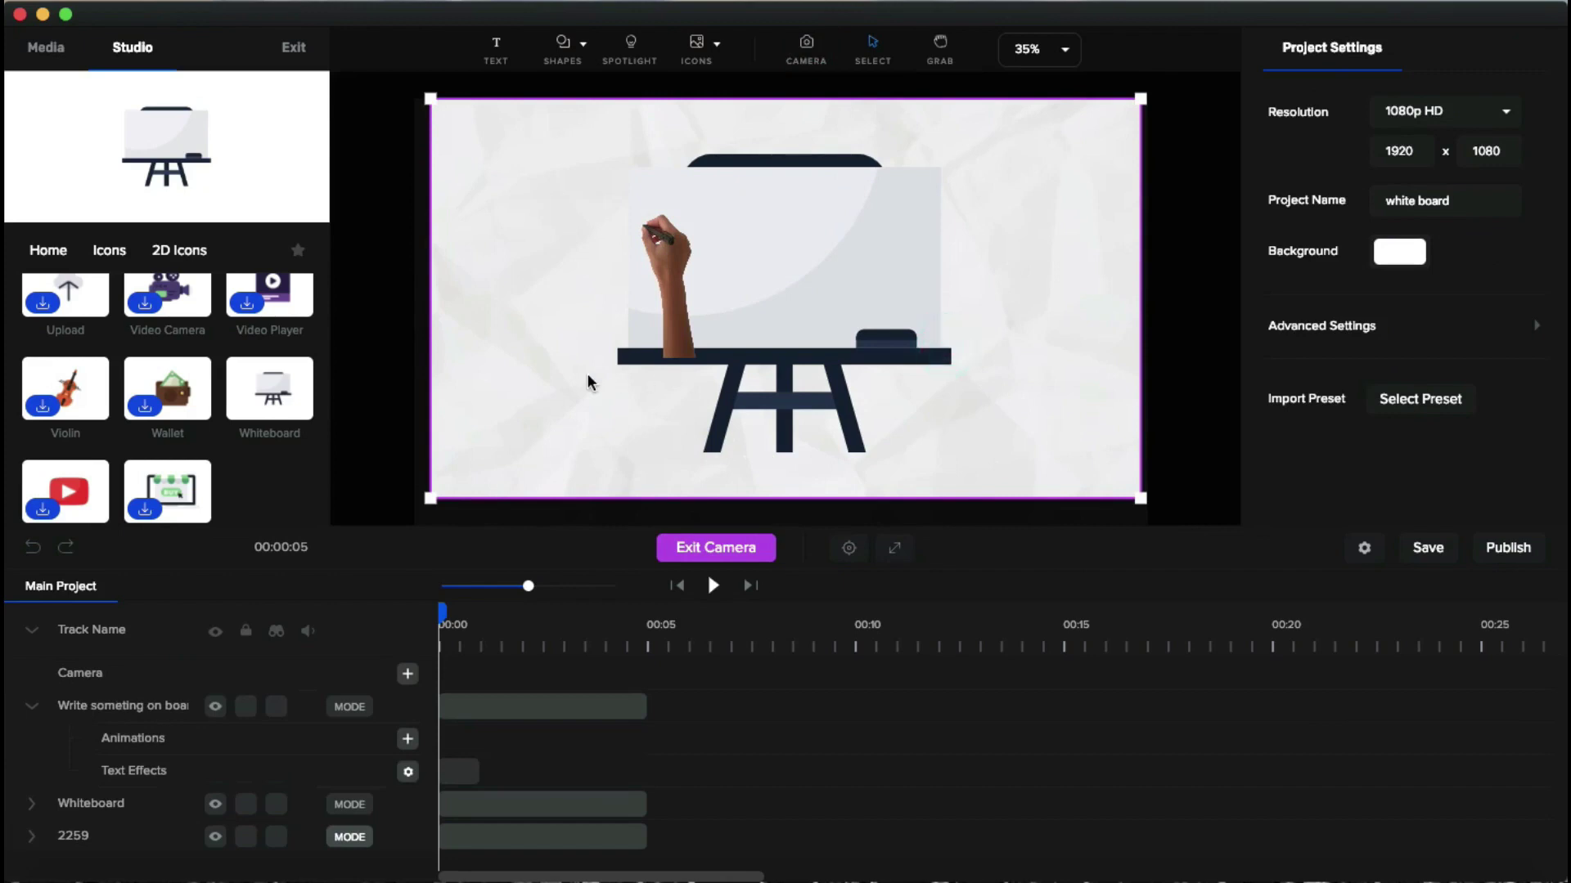
pyautogui.moveTo(452, 492); pyautogui.dragTo(787, 299)
pyautogui.moveTo(946, 218); pyautogui.dragTo(770, 282)
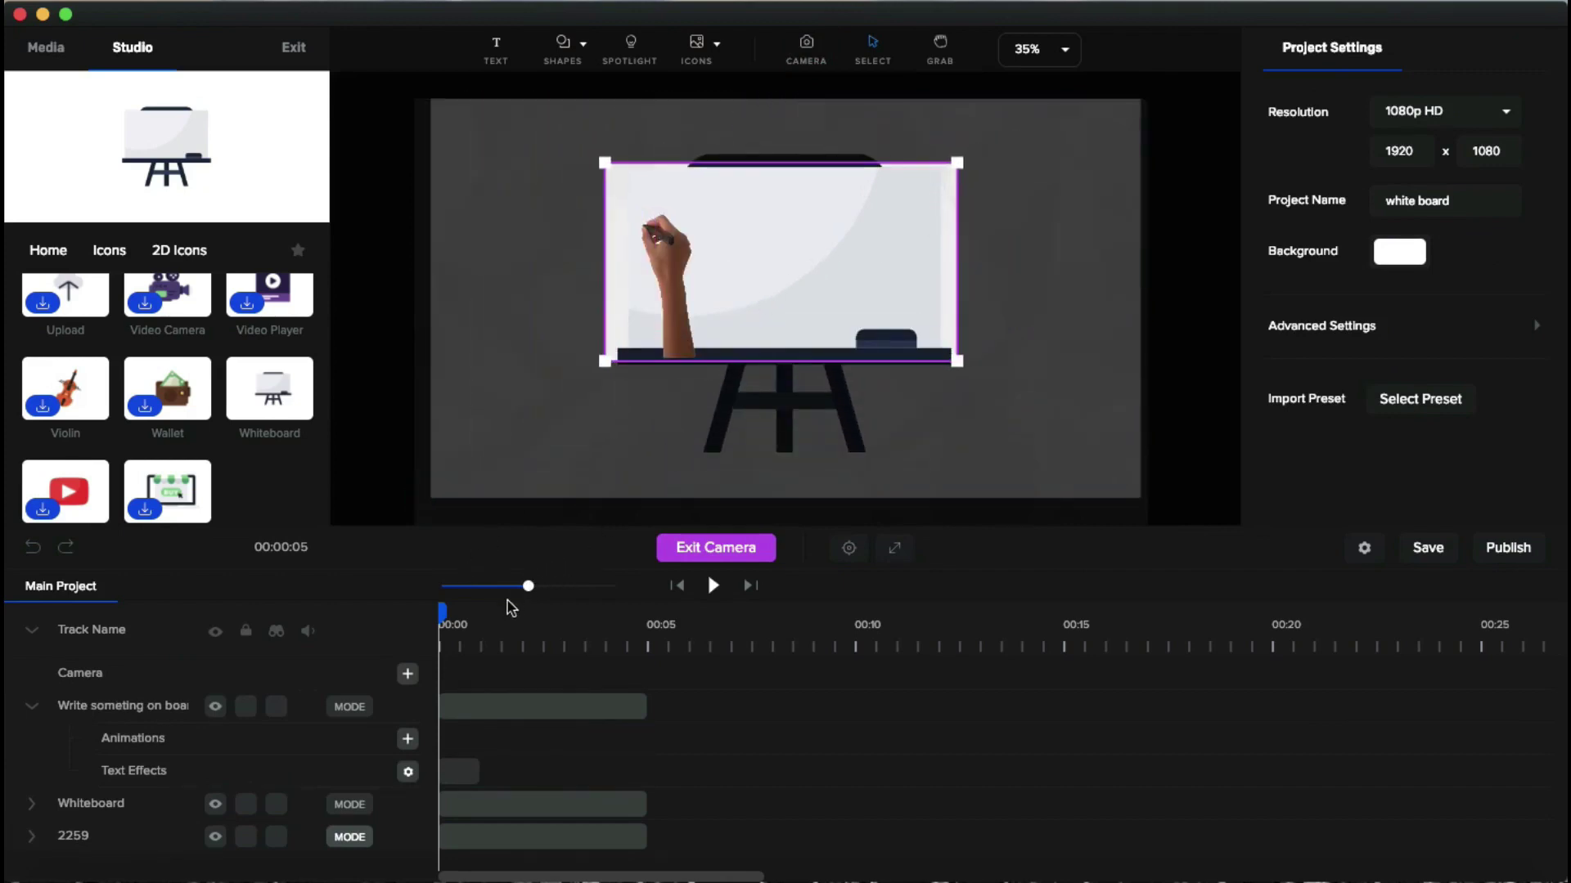
# Step: Add a camera movement at about 1 second that zooms out from the board to the full canvas, and preview it
pyautogui.moveTo(446, 611); pyautogui.dragTo(489, 624)
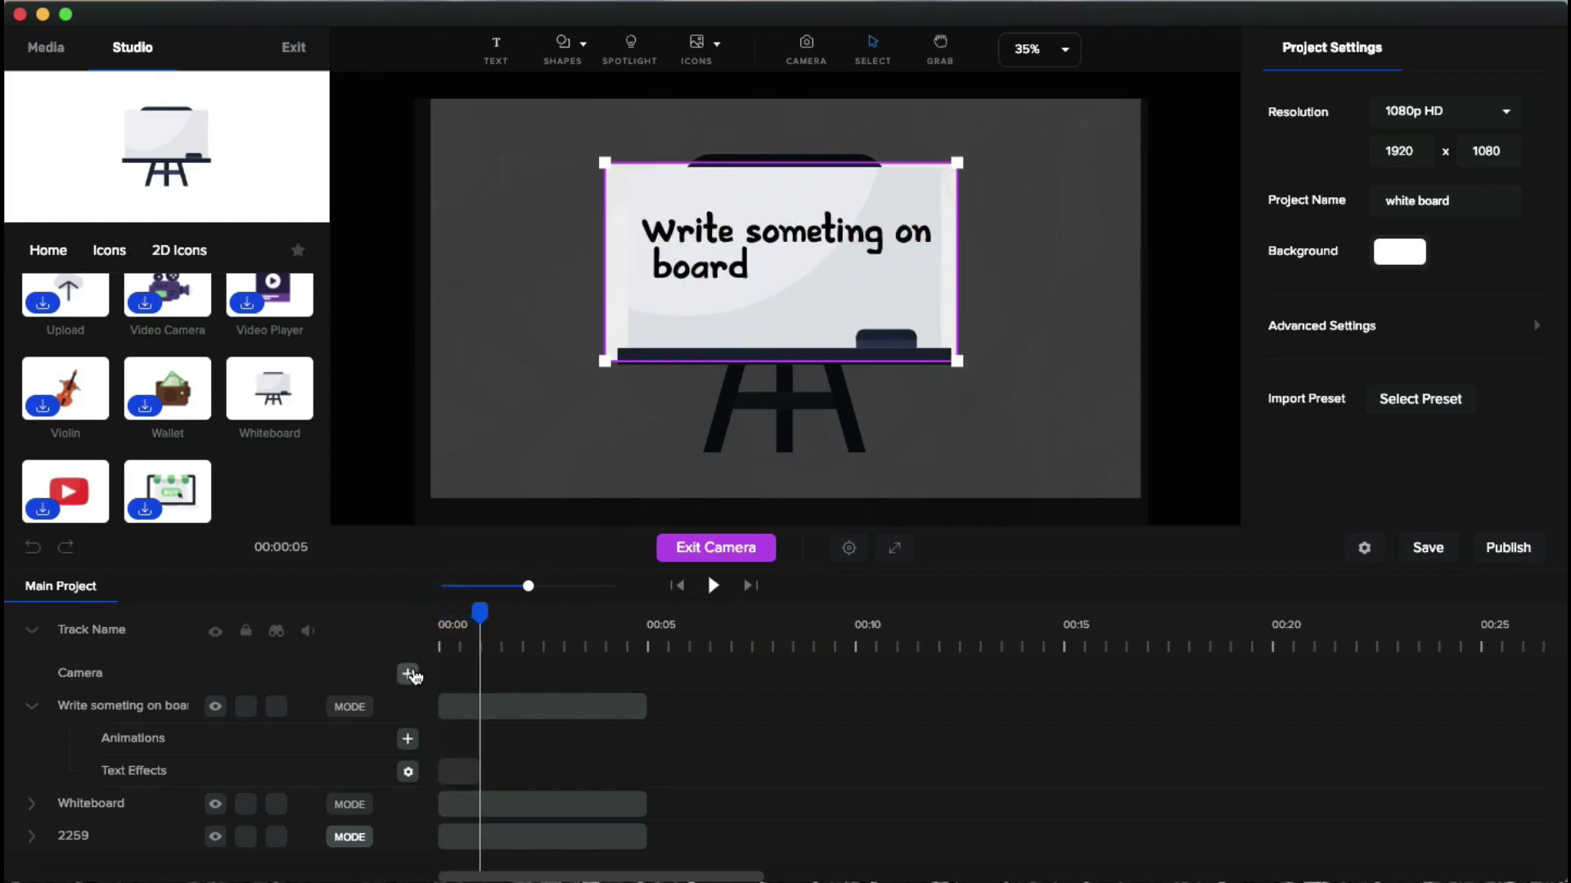
pyautogui.click(411, 674)
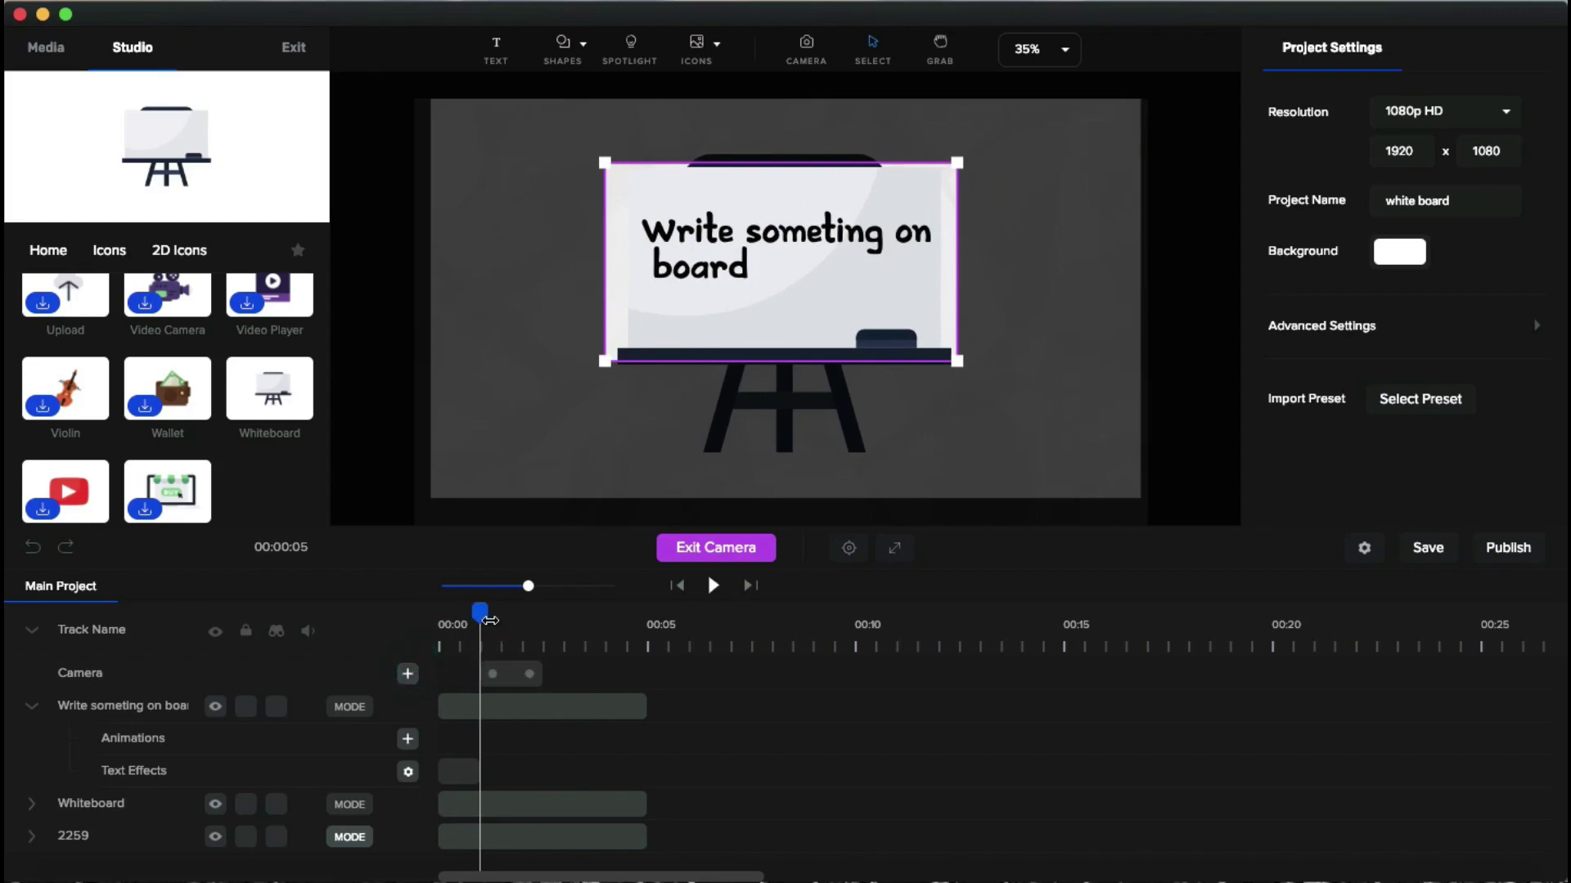
pyautogui.moveTo(482, 614); pyautogui.dragTo(537, 624)
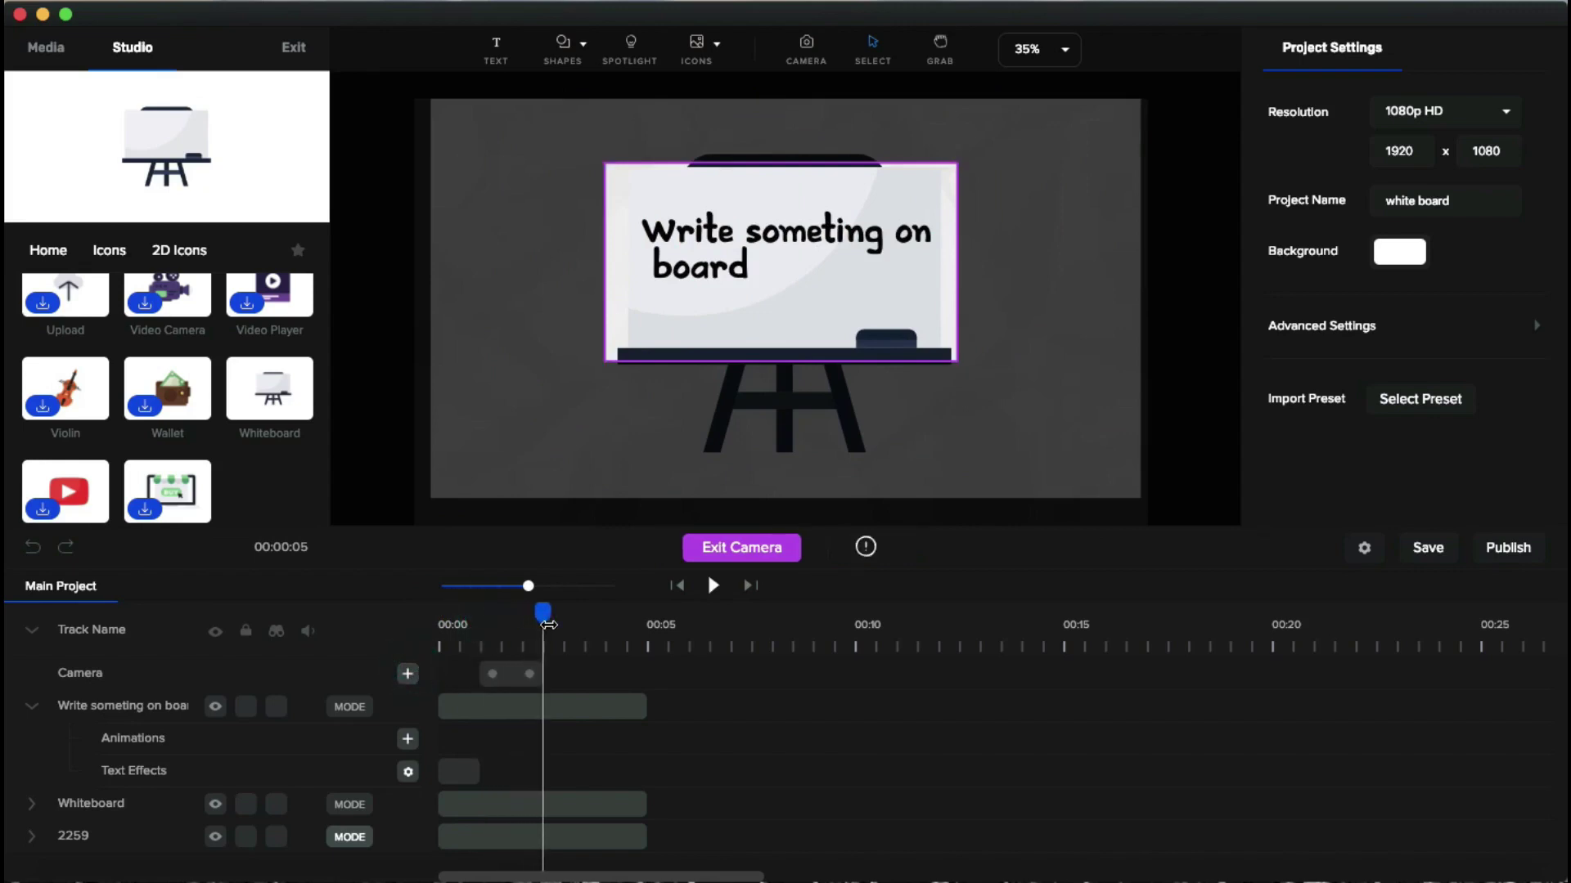
pyautogui.click(548, 625)
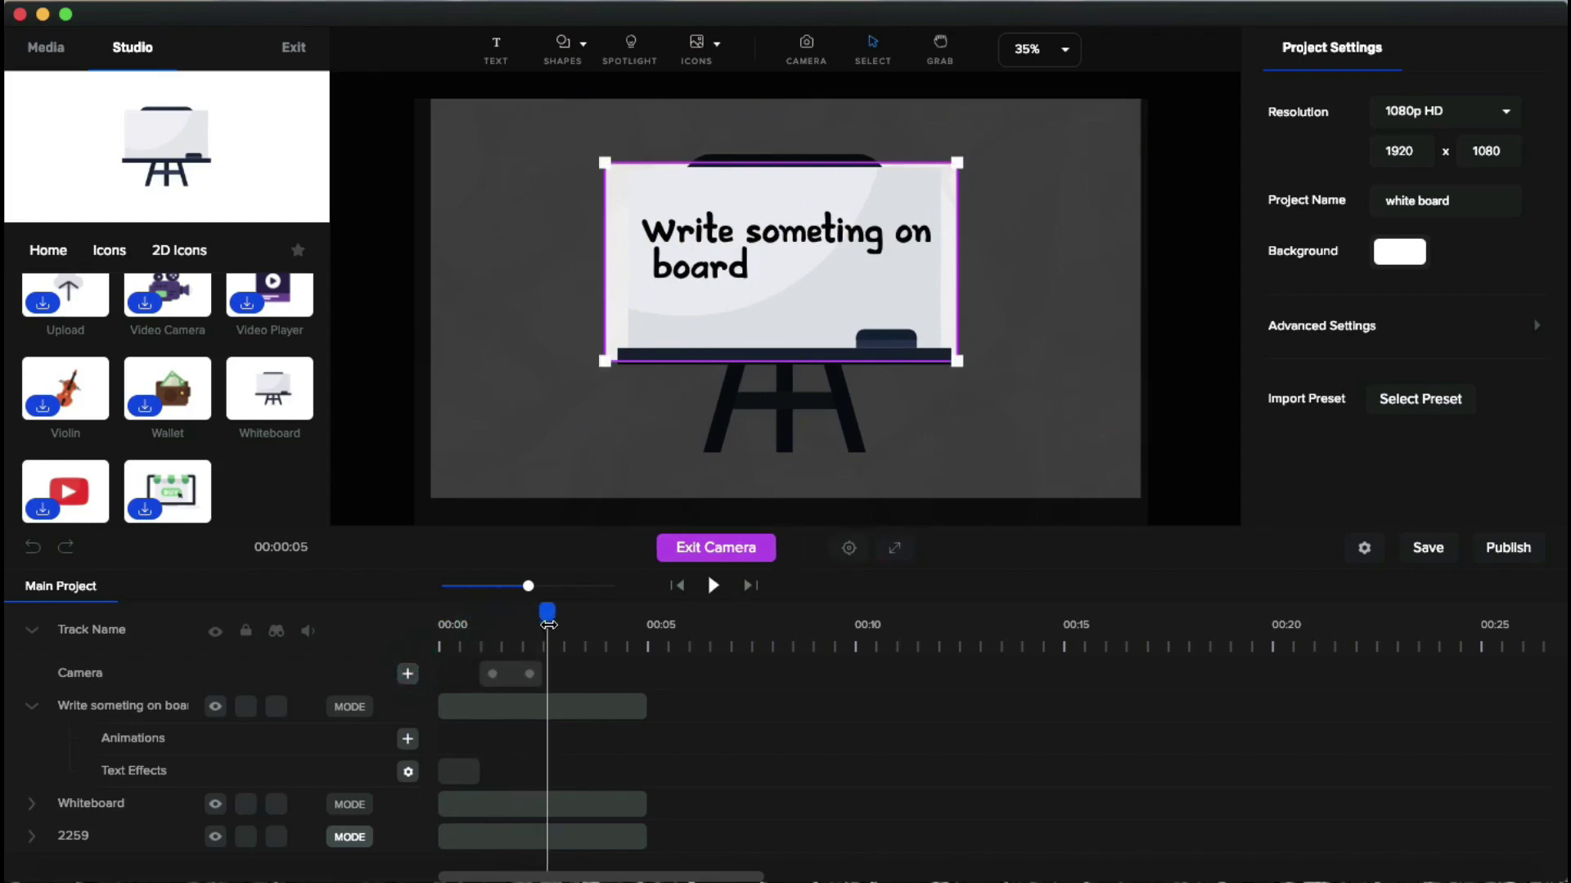
pyautogui.click(894, 554)
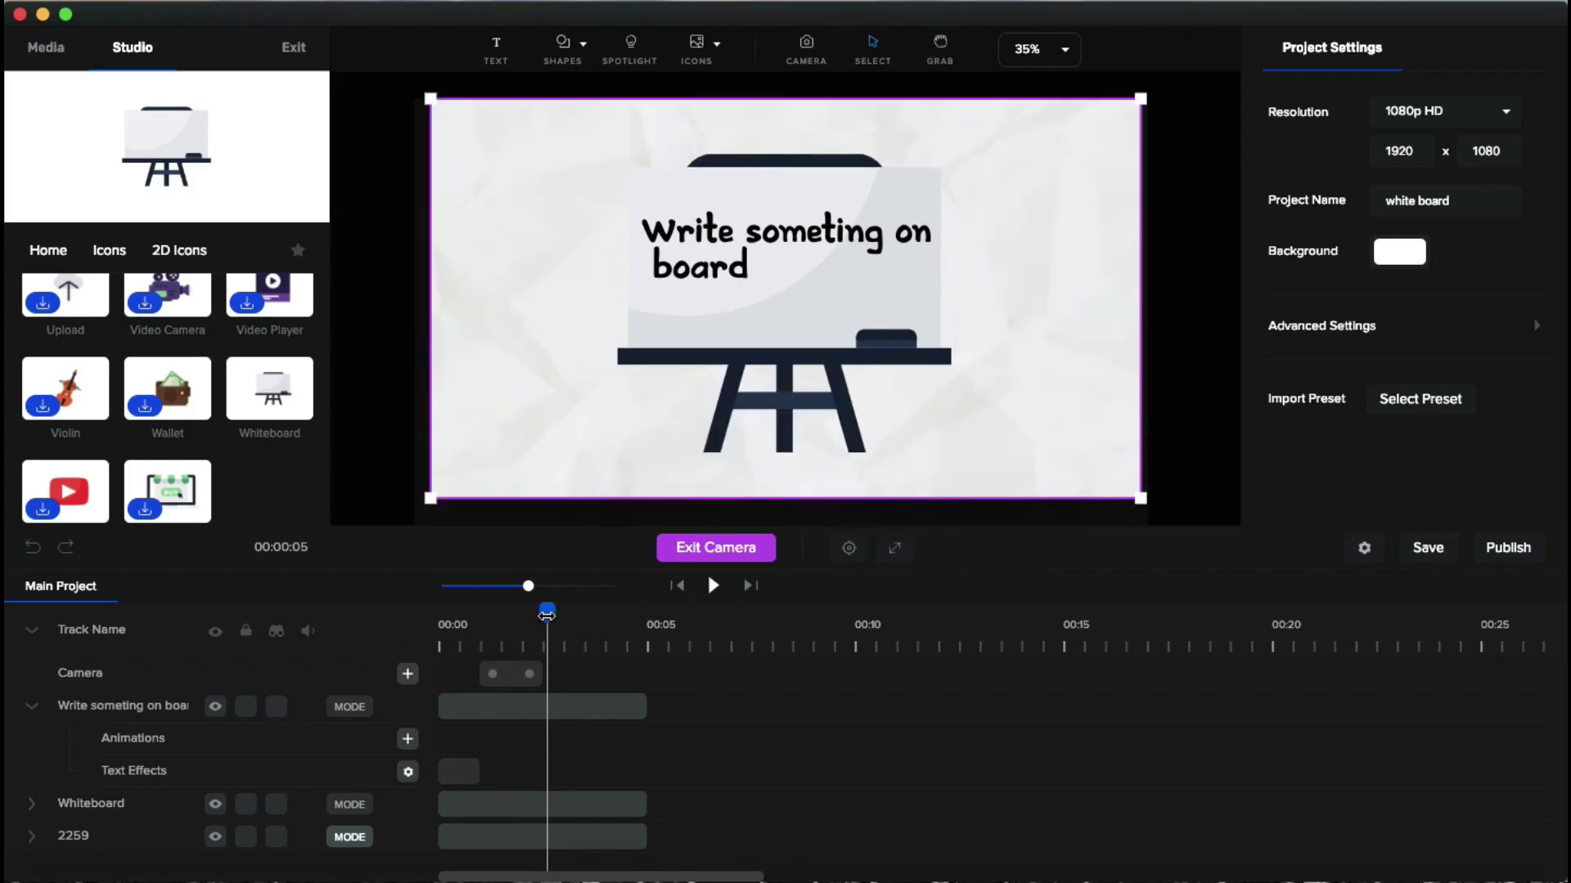
pyautogui.moveTo(546, 616)
pyautogui.mouseDown()
pyautogui.moveTo(444, 619)
pyautogui.moveTo(532, 626)
pyautogui.moveTo(519, 635)
pyautogui.moveTo(449, 619)
pyautogui.mouseUp()
pyautogui.click(500, 673)
pyautogui.press('space')
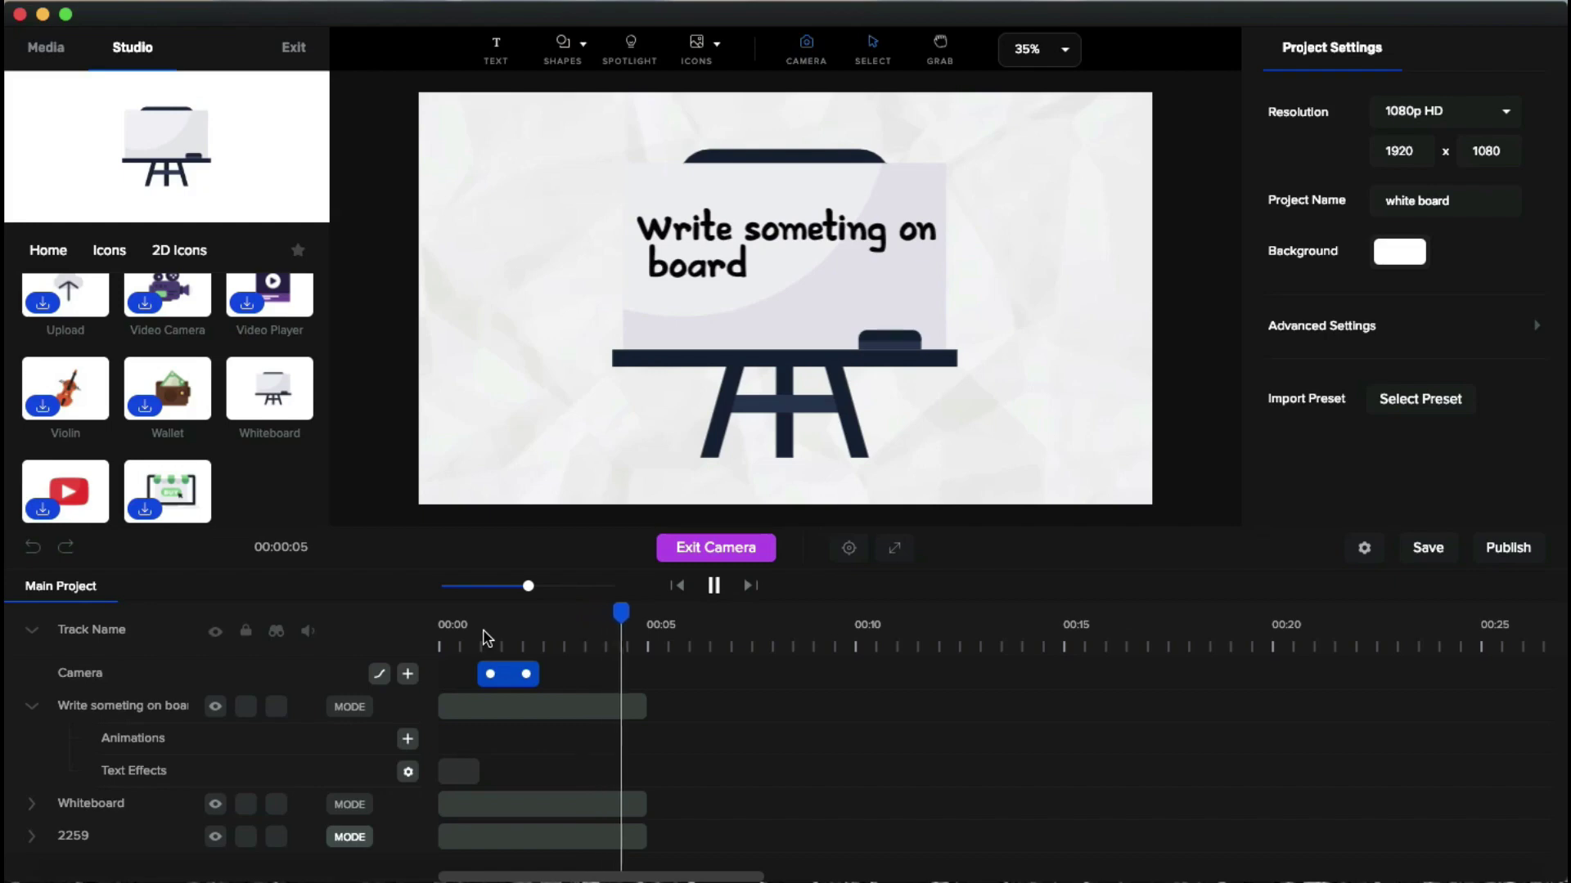
pyautogui.press('space')
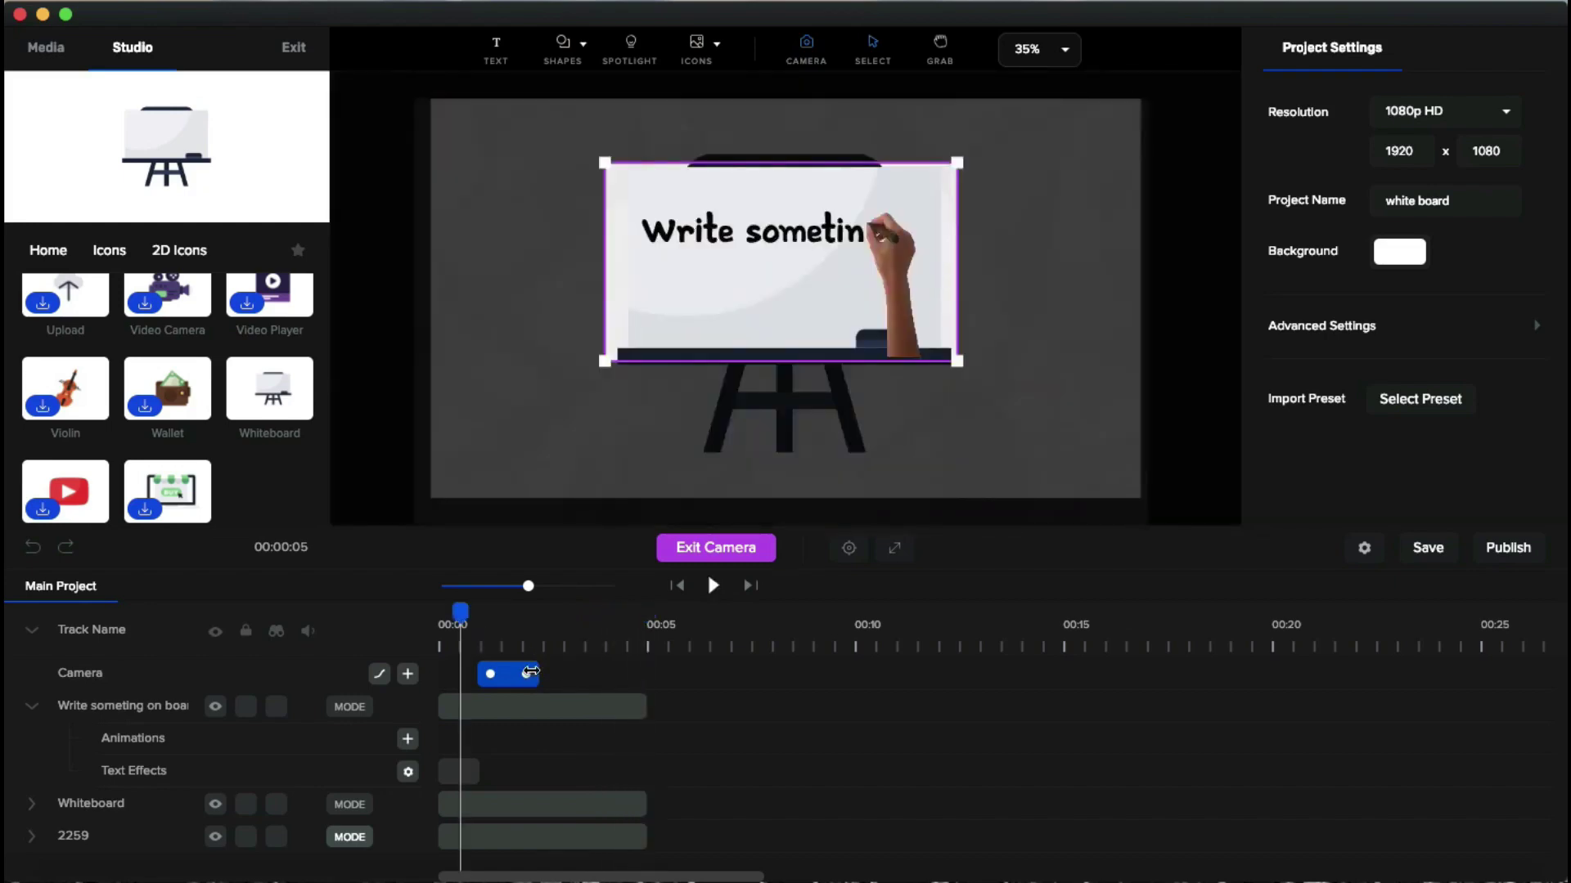
# Step: Shorten the camera movement to end just before the 2-second mark and preview it from the start
pyautogui.moveTo(518, 673); pyautogui.dragTo(508, 677)
pyautogui.moveTo(468, 615); pyautogui.dragTo(442, 623)
pyautogui.press('space')
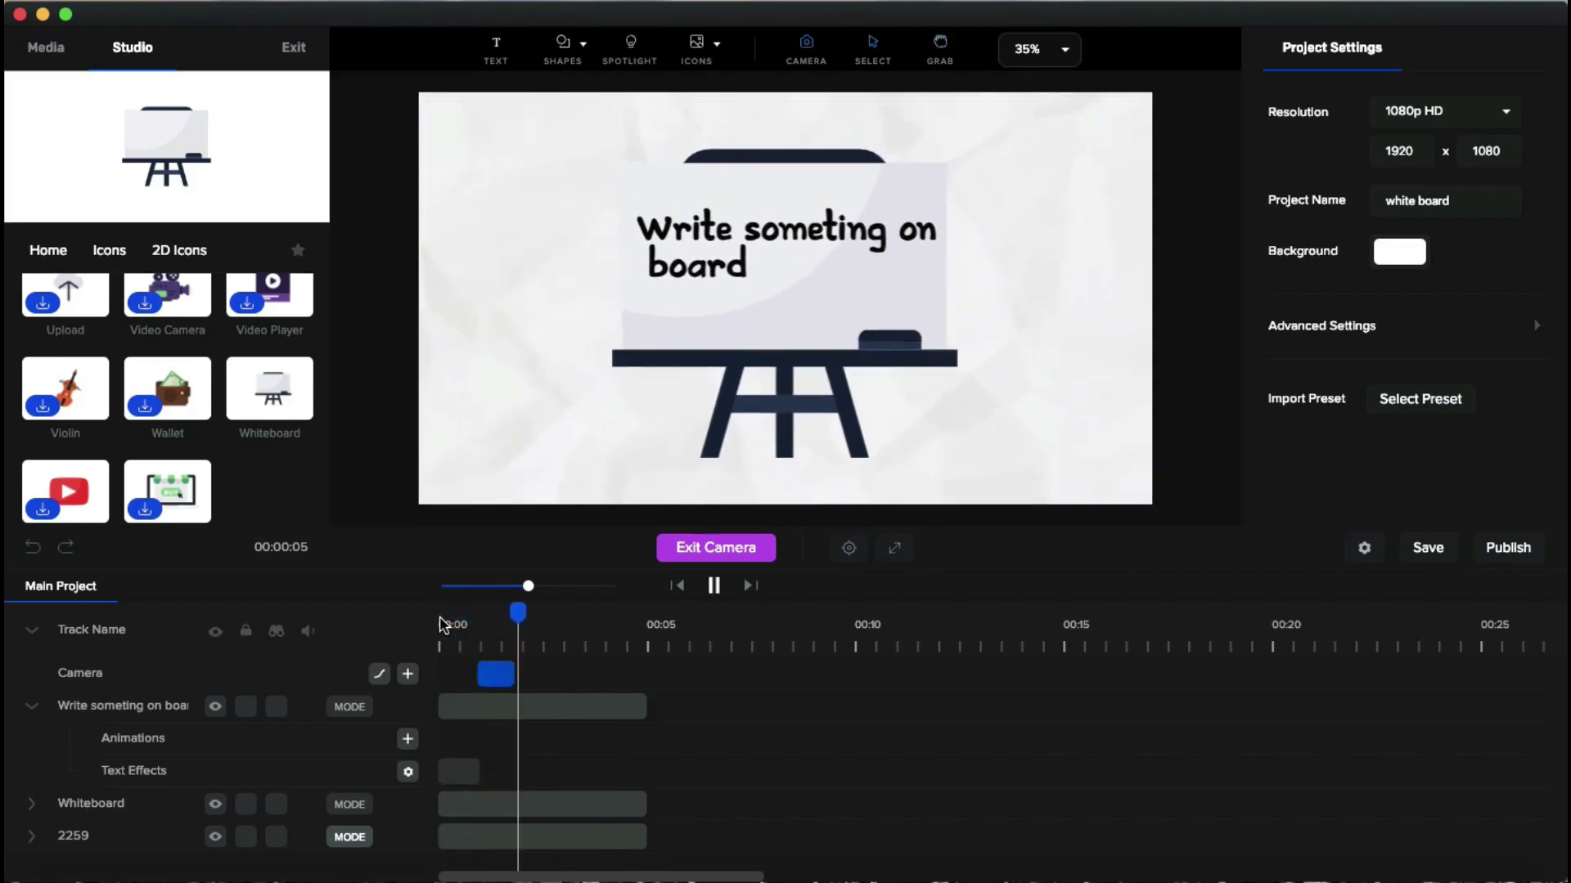
# Step: Extend the camera movement to end at about 3 seconds and play the zoom-out from the start
pyautogui.click(493, 664)
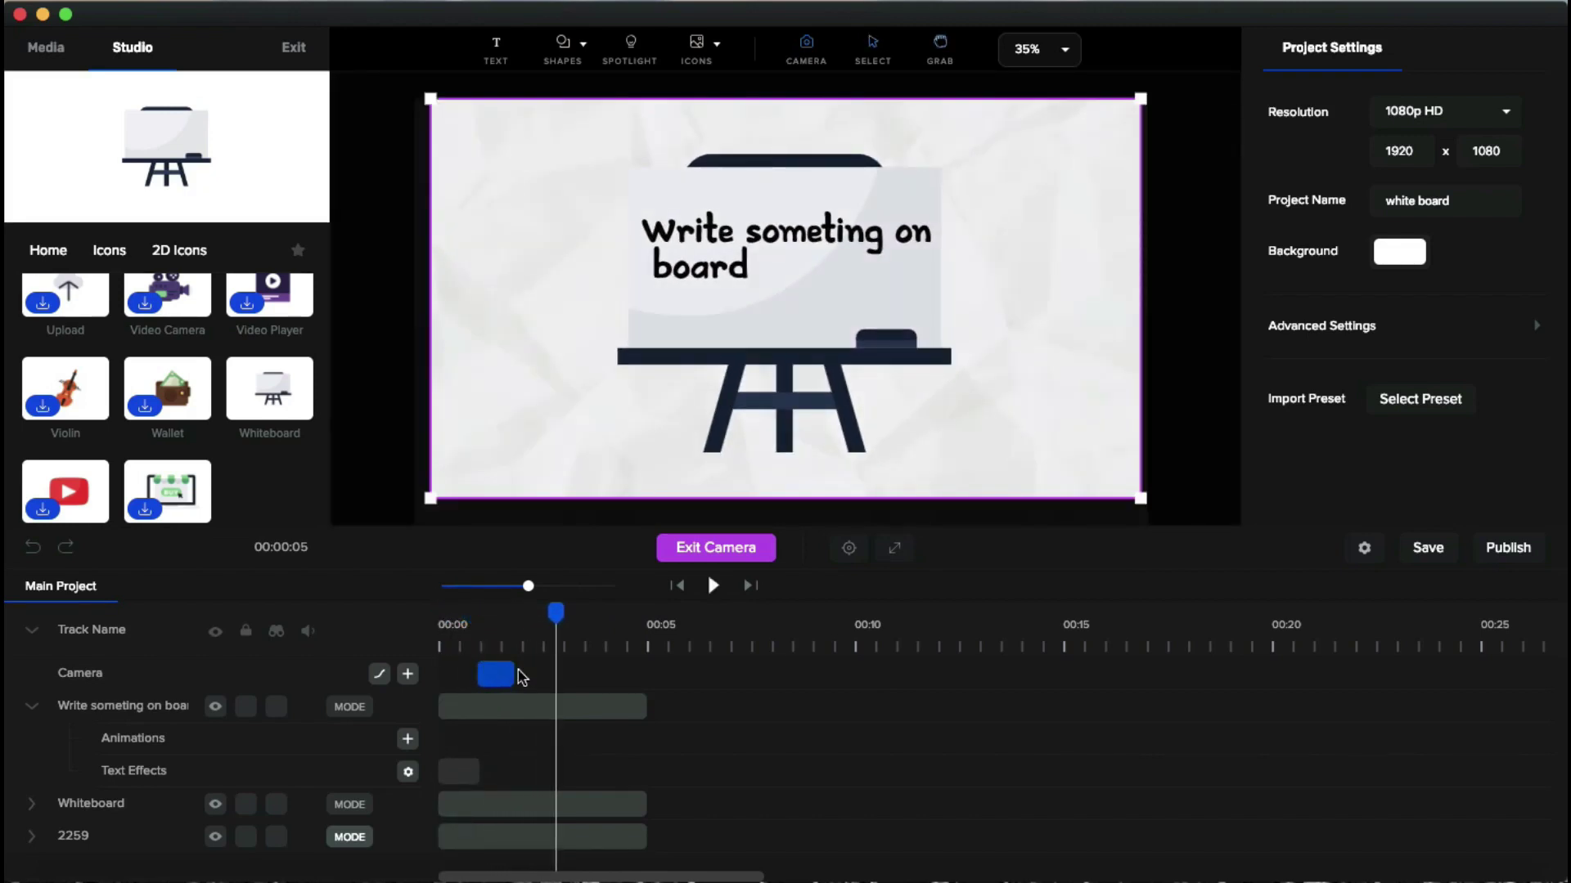
pyautogui.moveTo(548, 683); pyautogui.dragTo(566, 683)
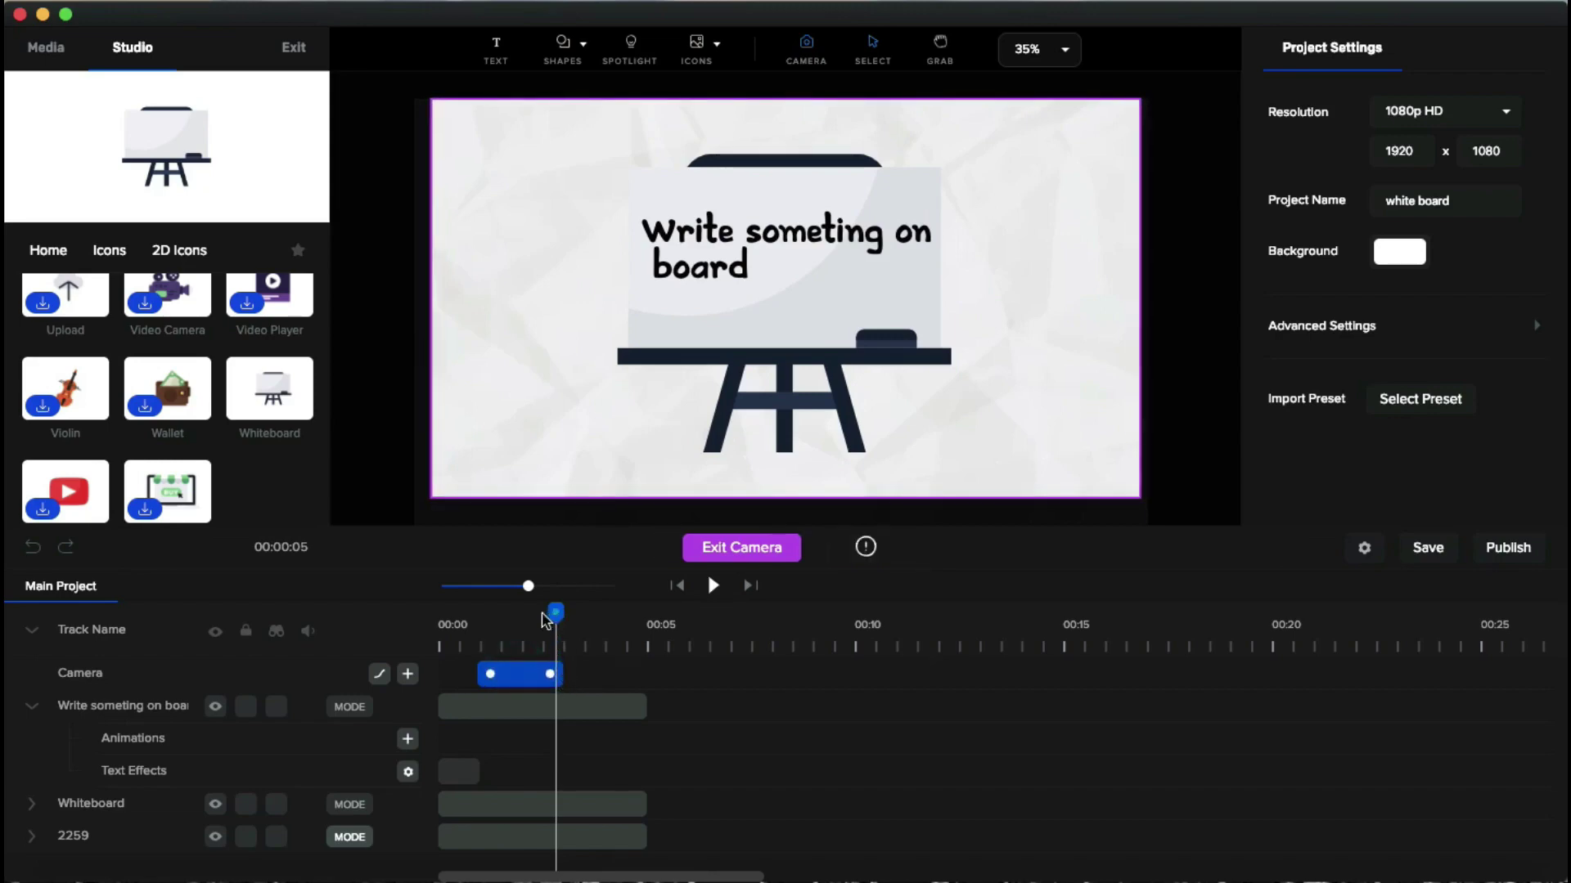
pyautogui.moveTo(546, 620); pyautogui.dragTo(442, 632)
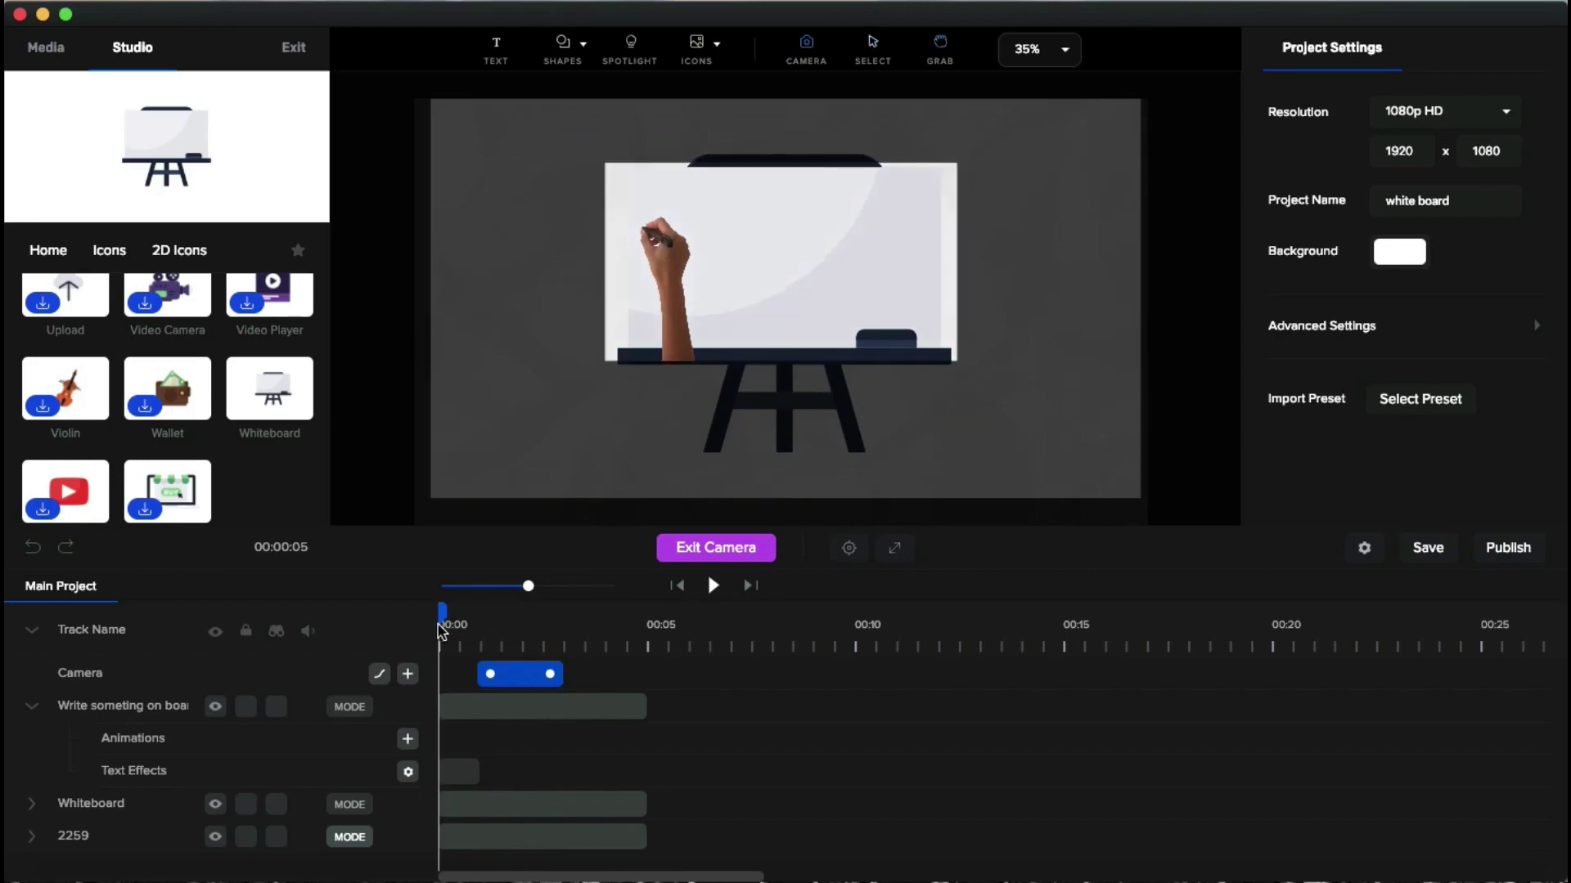
pyautogui.press('space')
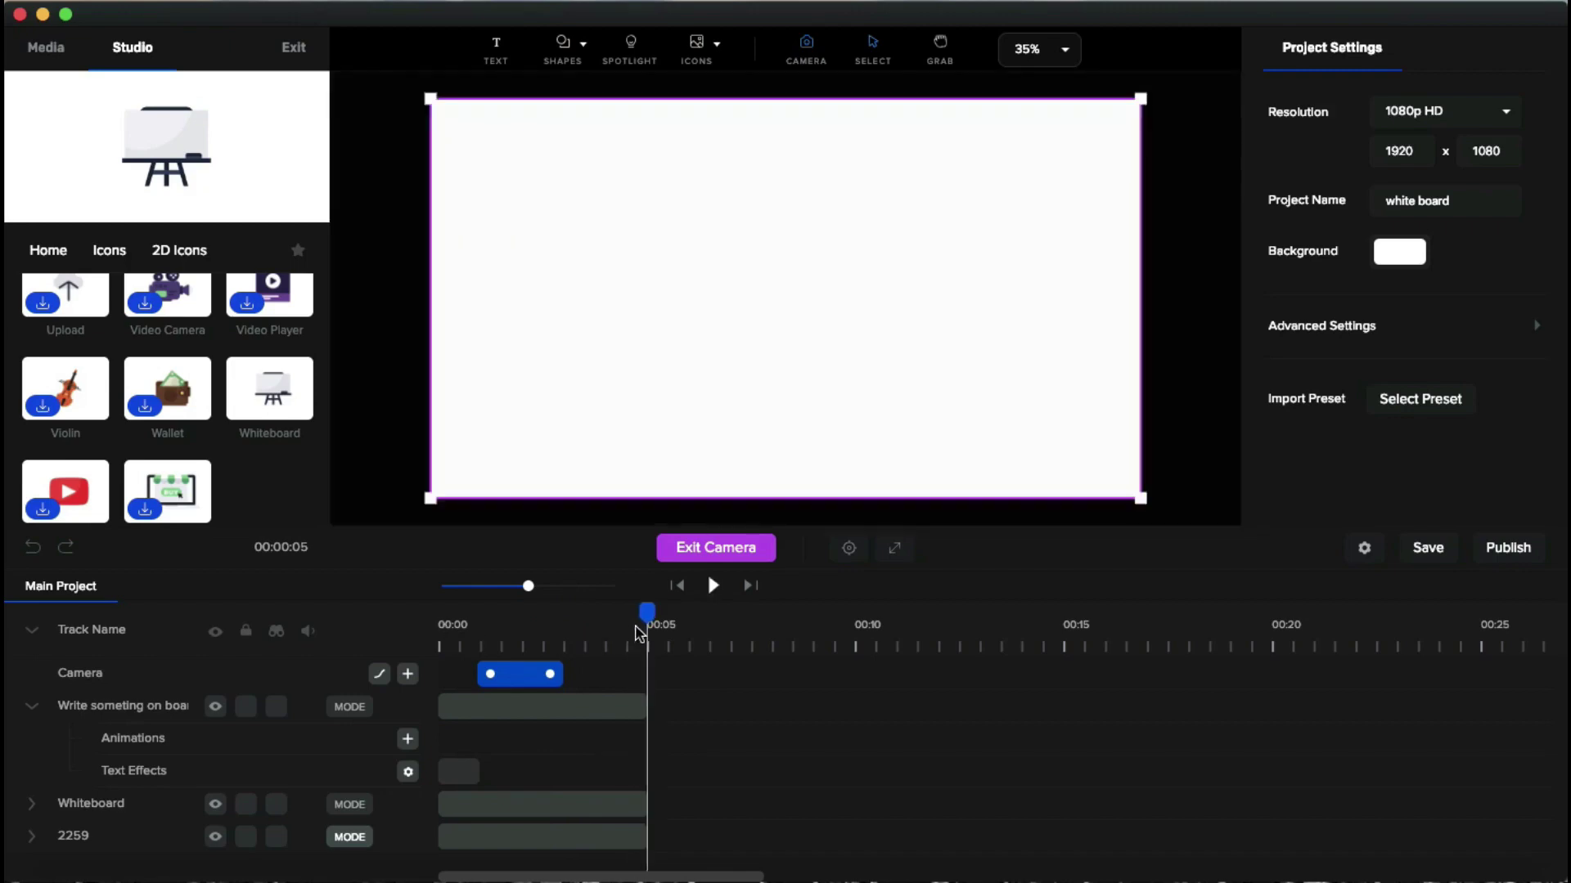
pyautogui.moveTo(650, 617); pyautogui.dragTo(440, 644)
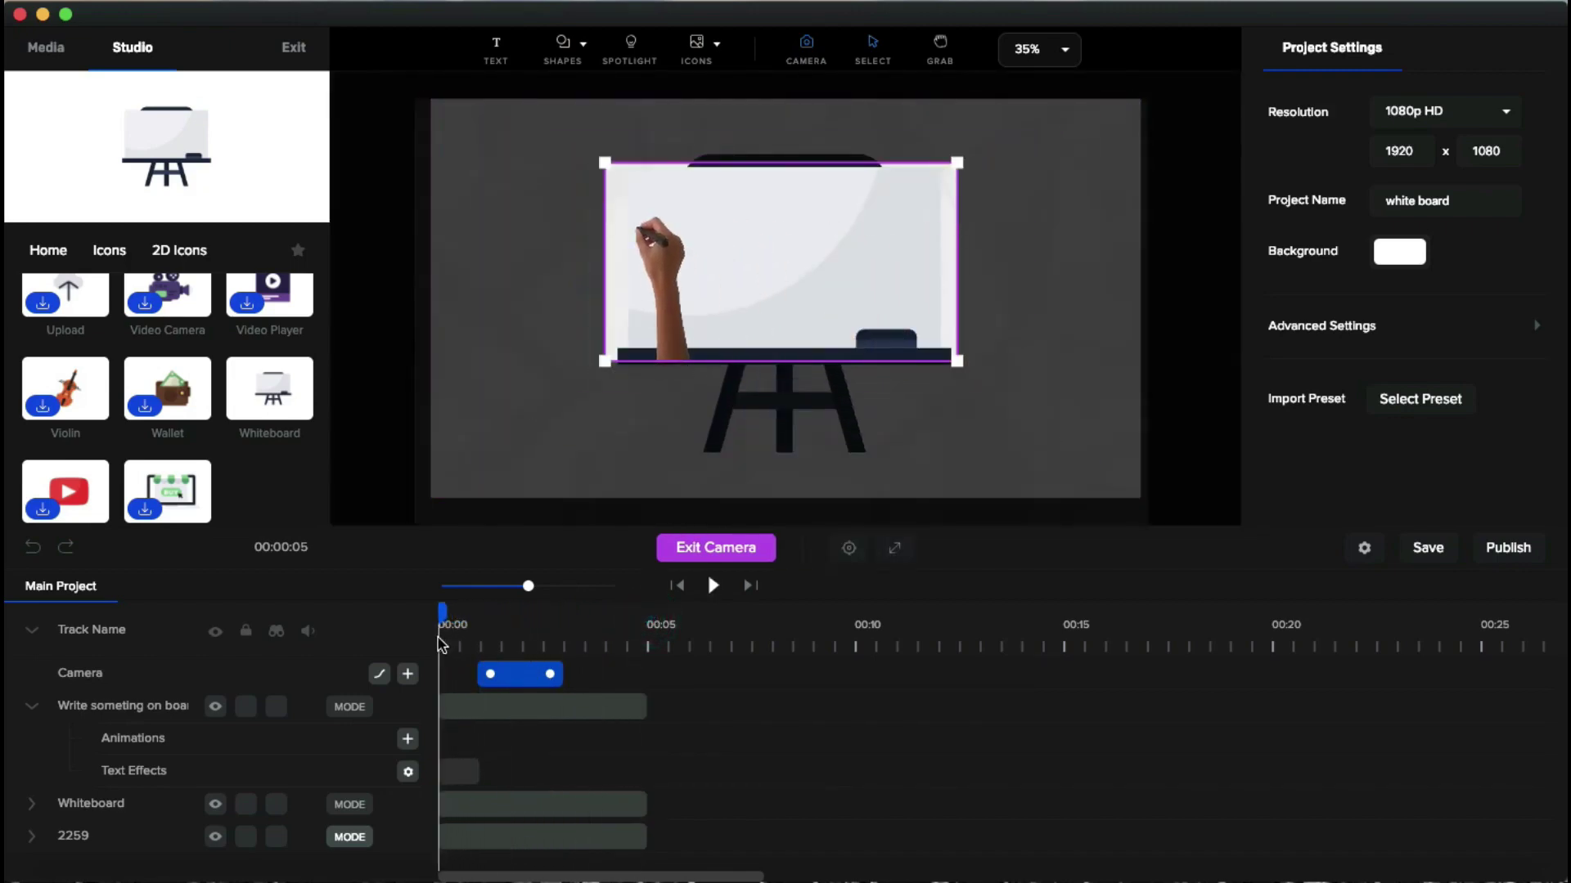
# Step: Set the camera movement's easing to Power4 for both in and out, and preview the zoom-out
pyautogui.click(381, 674)
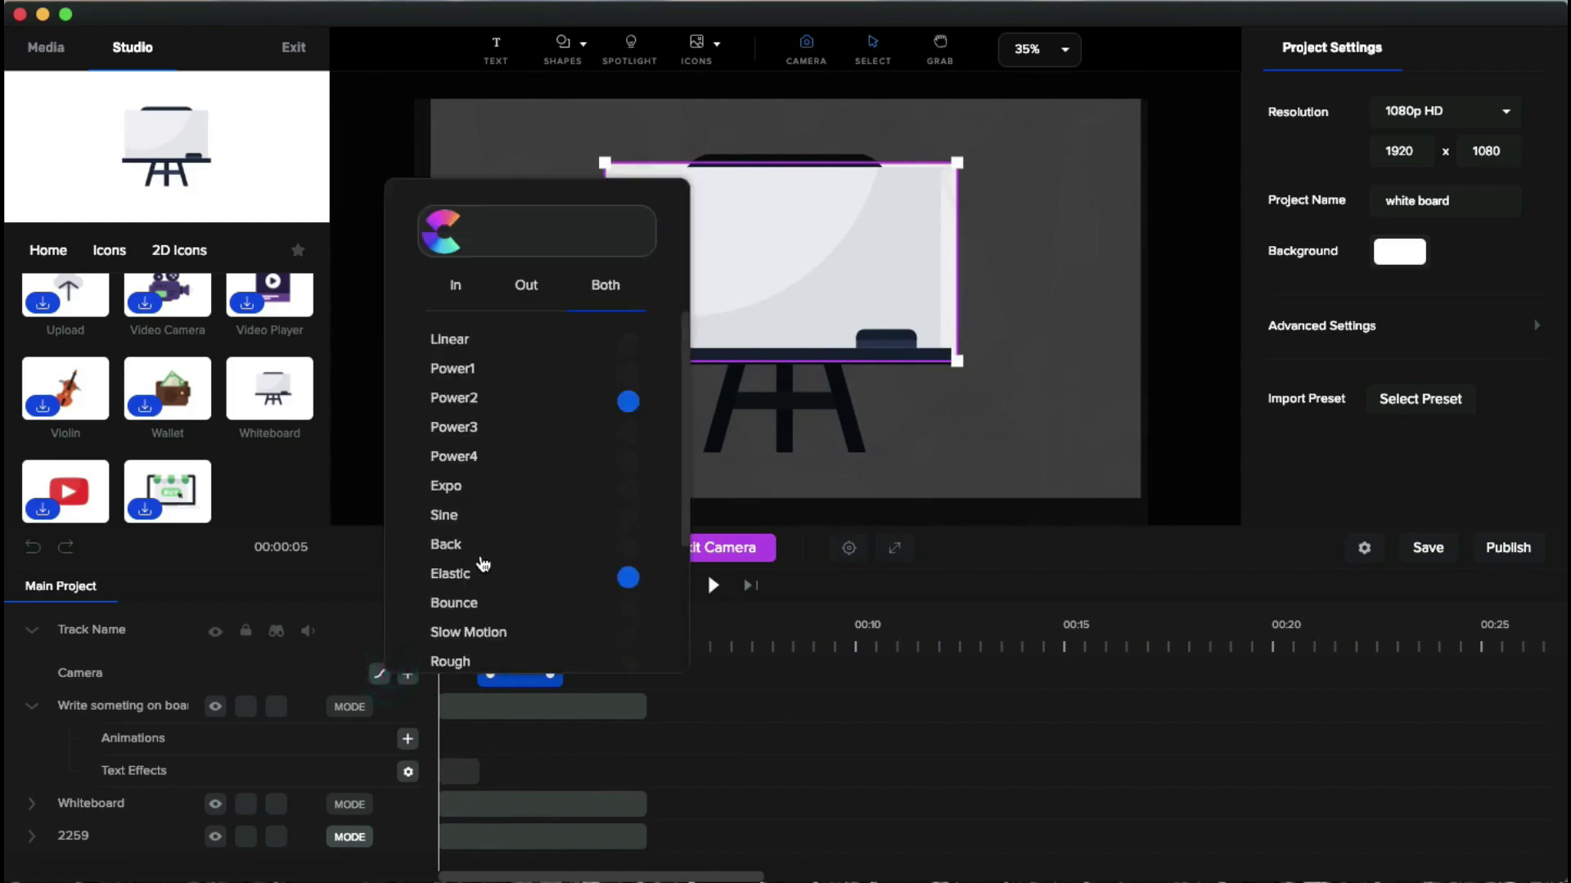
pyautogui.click(522, 433)
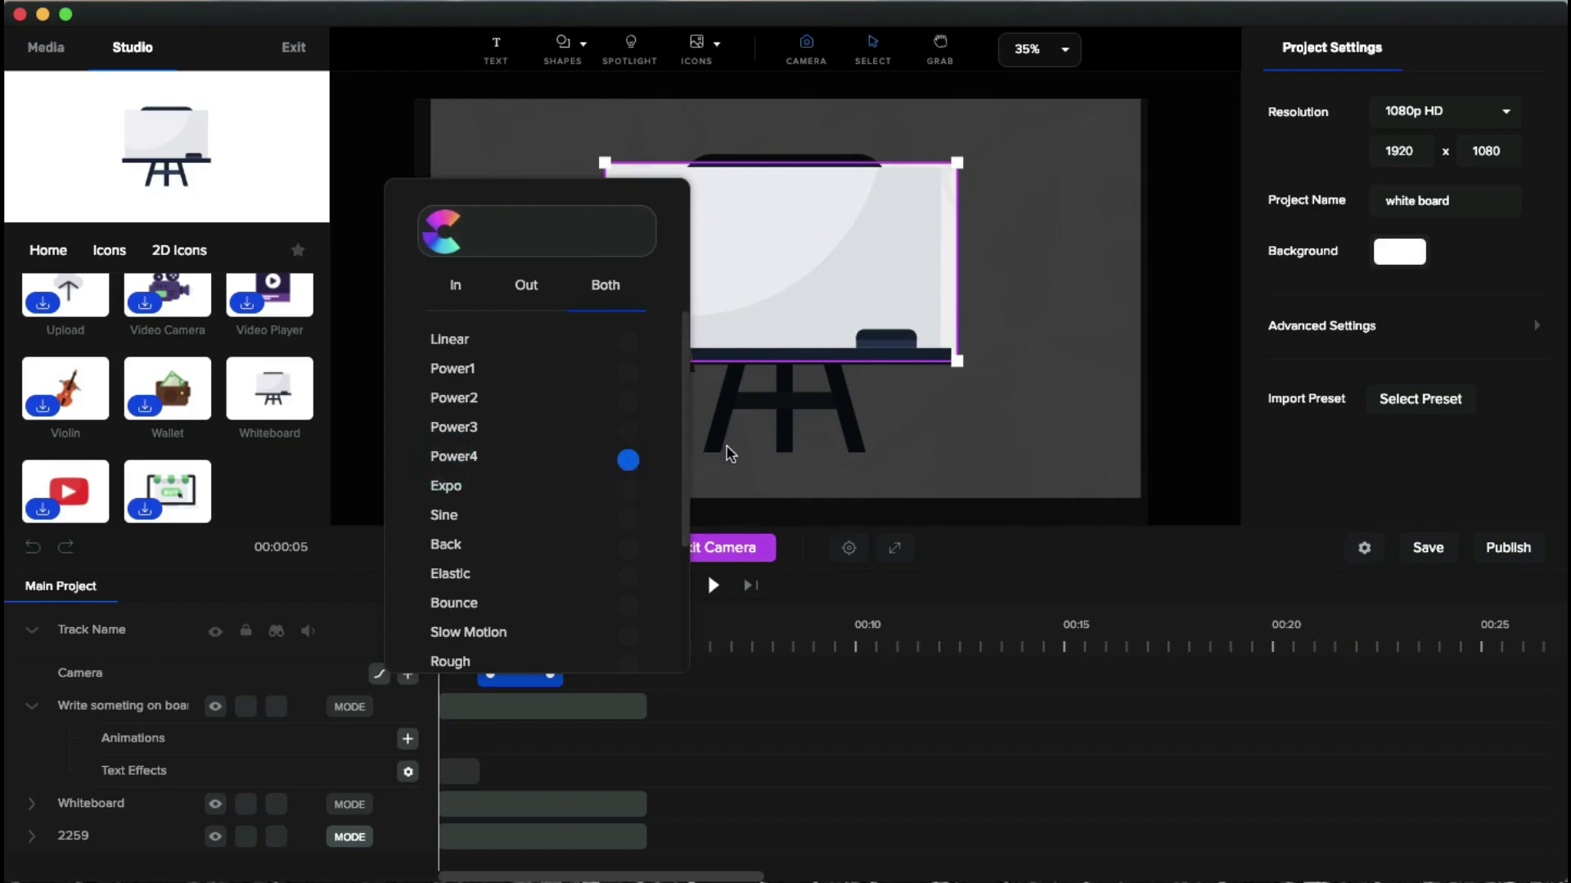
pyautogui.click(820, 680)
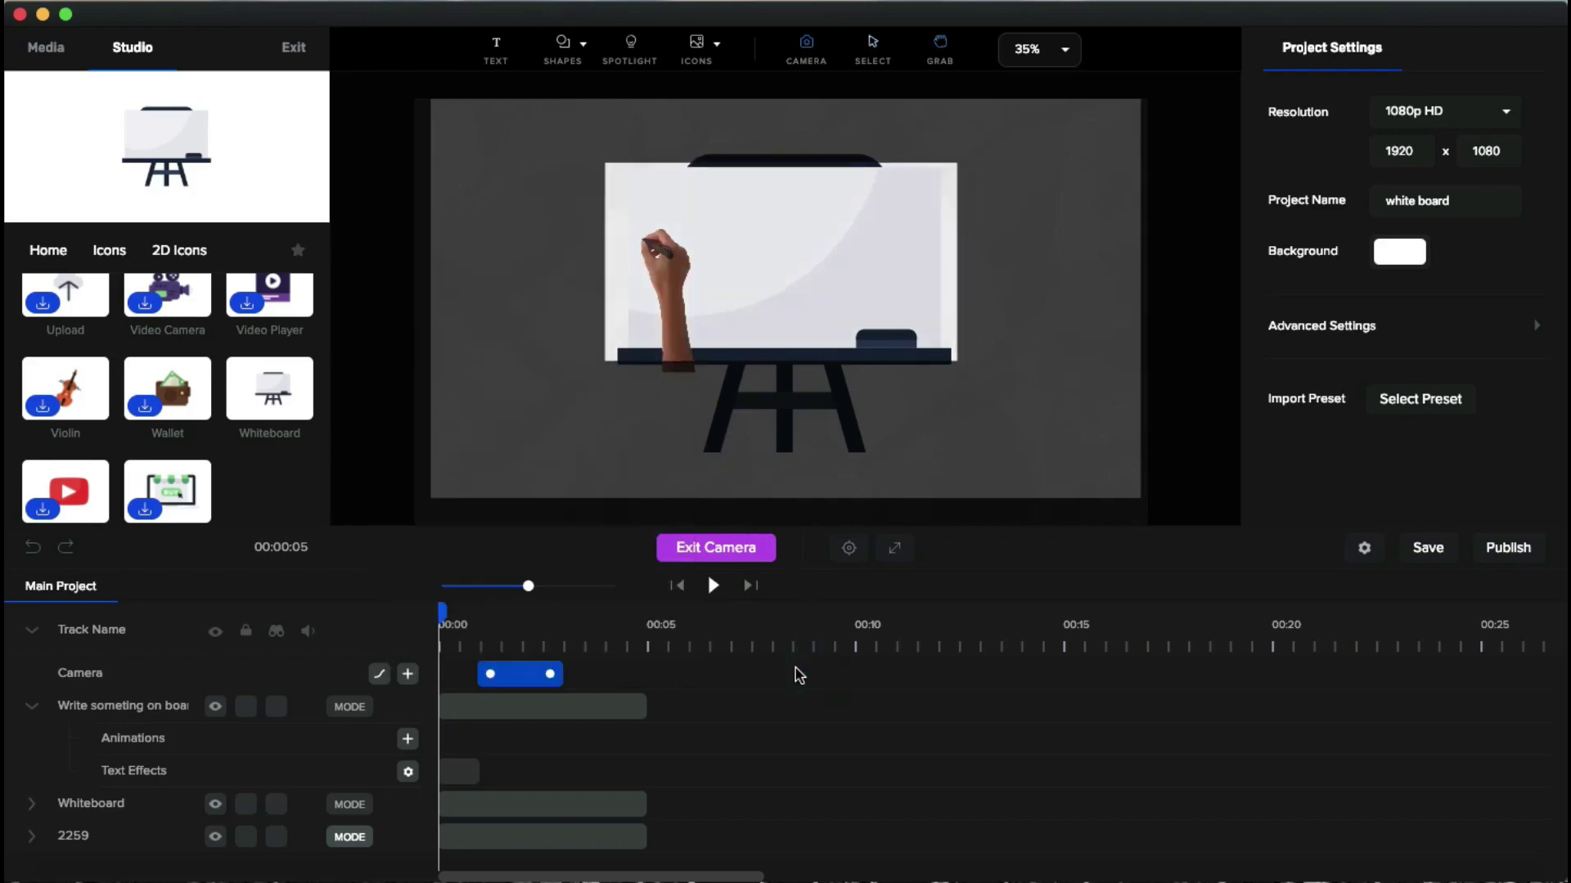
pyautogui.press('space')
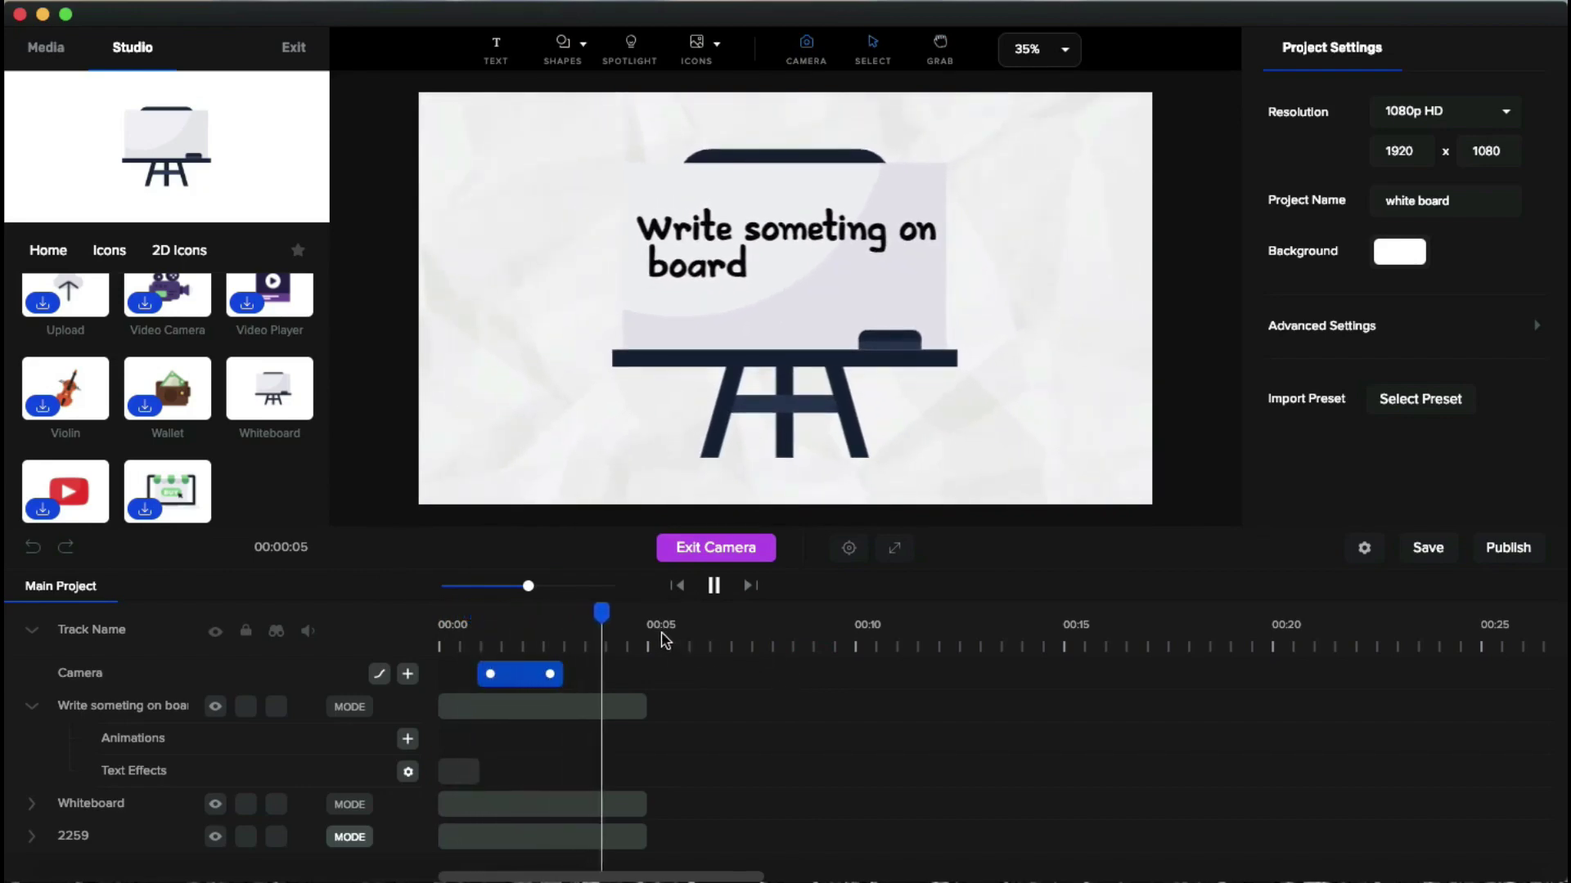
pyautogui.moveTo(646, 615); pyautogui.dragTo(409, 646)
pyautogui.press('space')
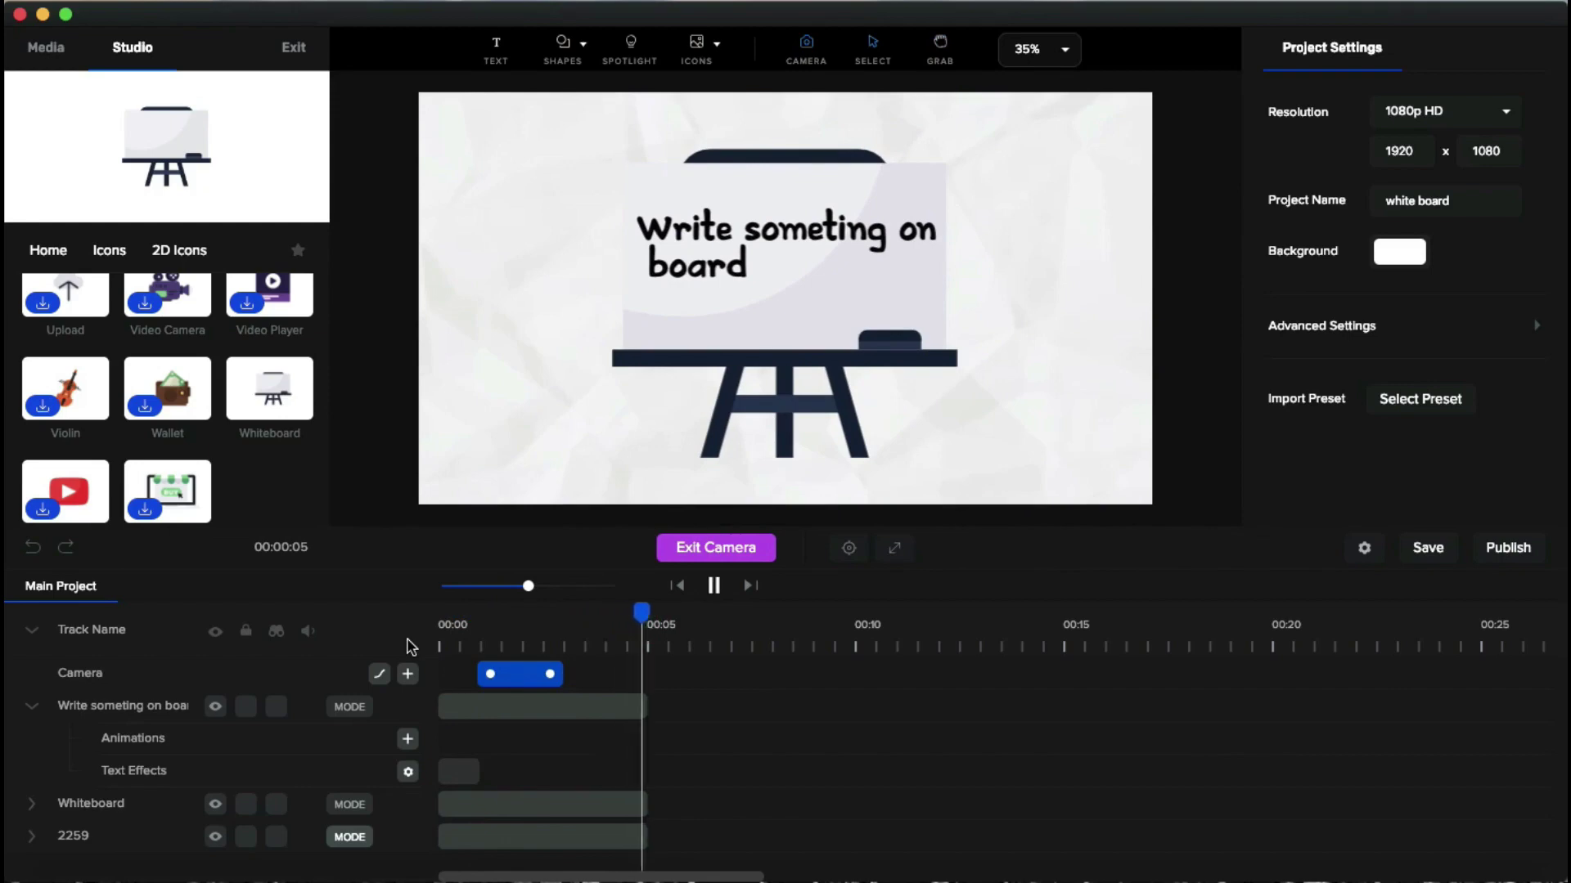
pyautogui.moveTo(650, 618); pyautogui.dragTo(492, 625)
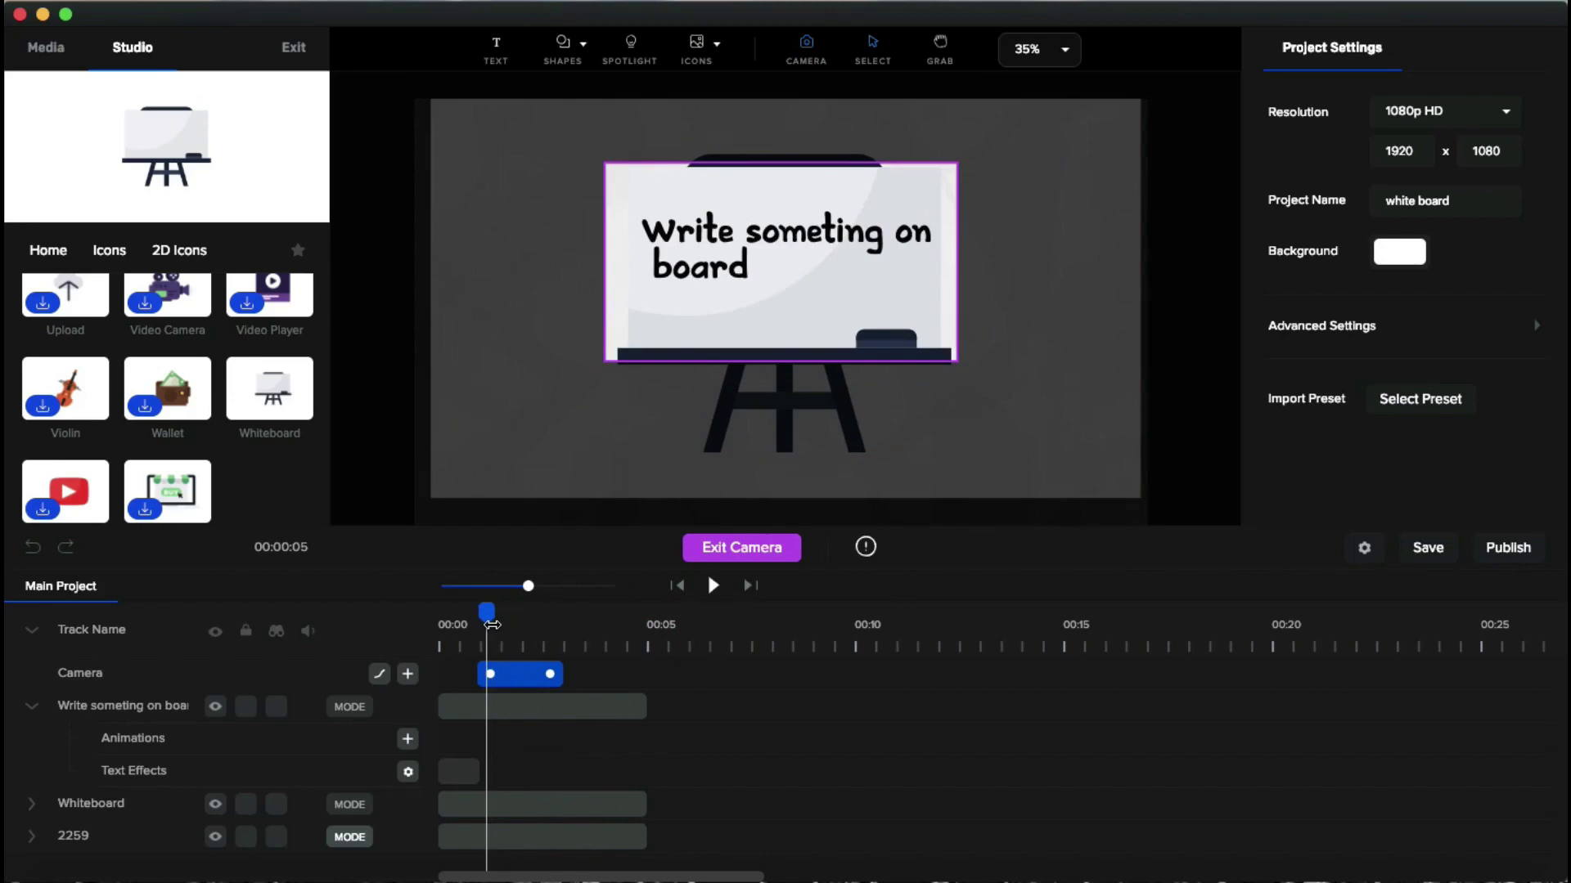